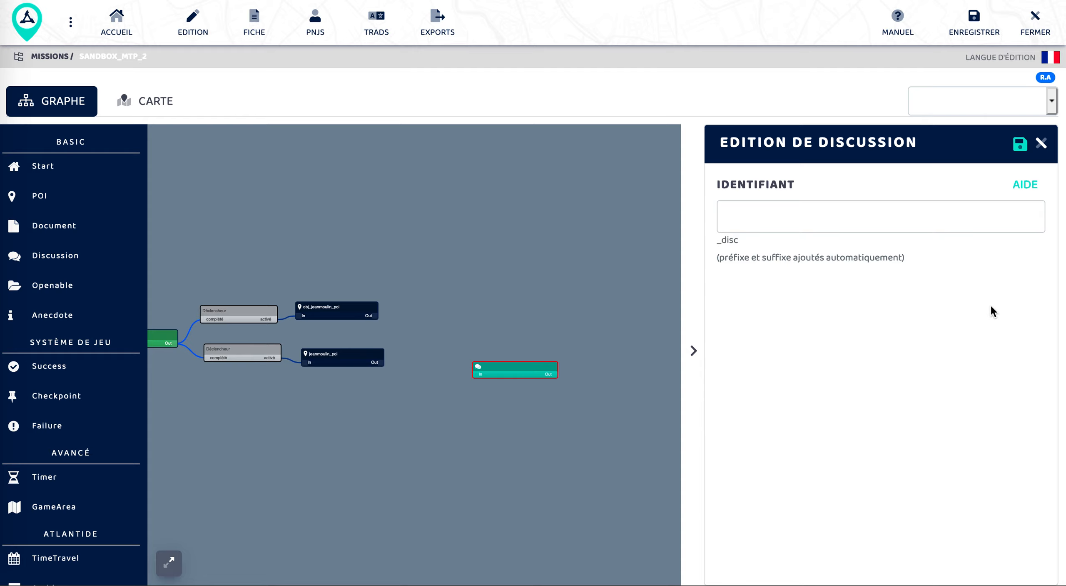
Set the new discussion's identifier to "jeanmoulin", save it and close its editor.
left_click(912, 218)
type(";")
key("BackSpace")
type("jeanmoulin")
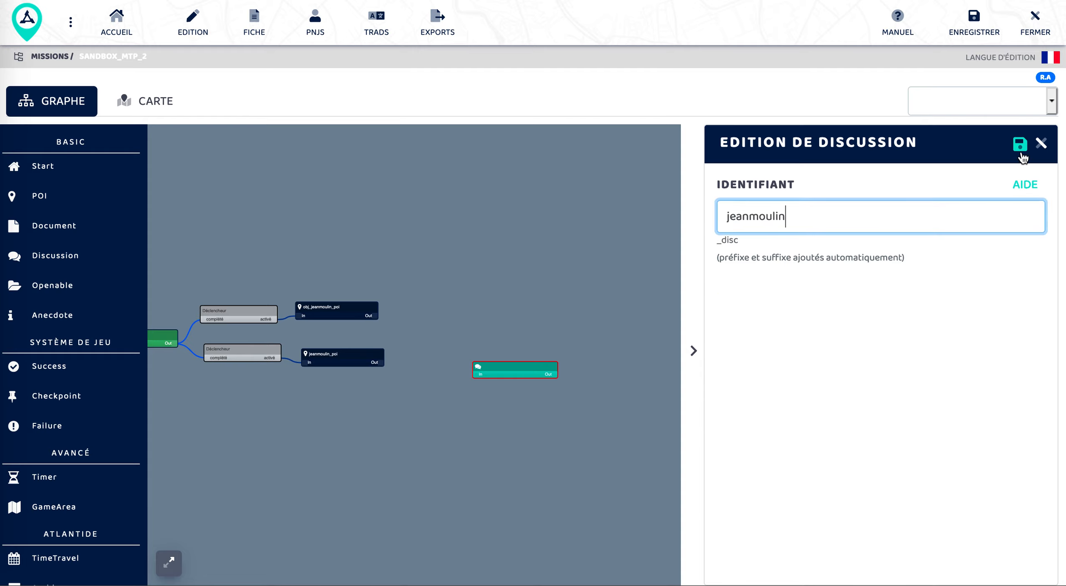
left_click(1021, 146)
left_click(1042, 143)
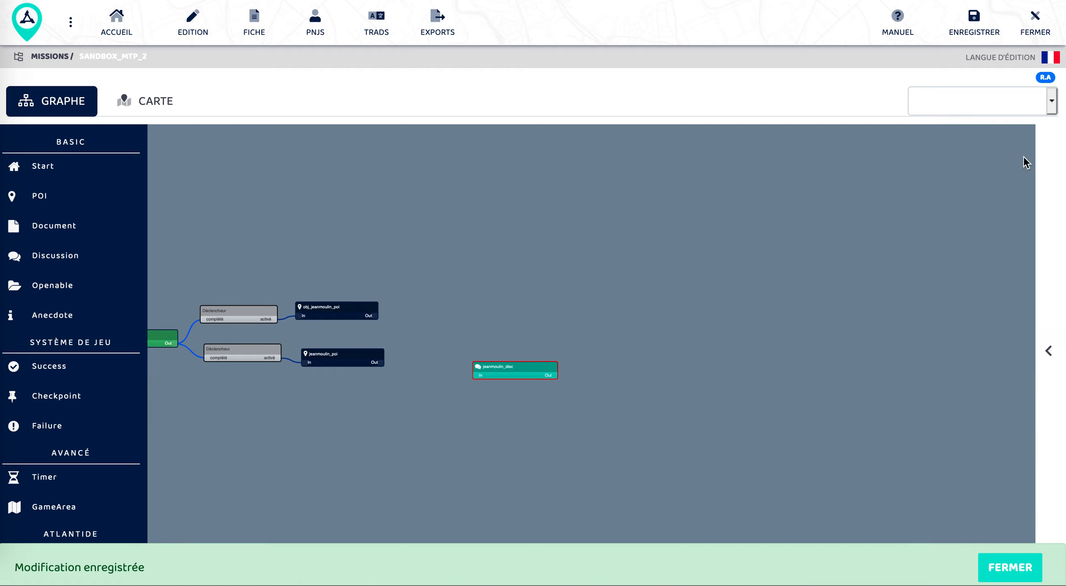
Link jeanmoulin_poi to jeanmoulin_disc and set the connecting trigger's condition state to OUVERT, then save and close it.
left_click_drag(375, 362, 535, 380)
left_click_drag(455, 366, 465, 366)
left_click(816, 339)
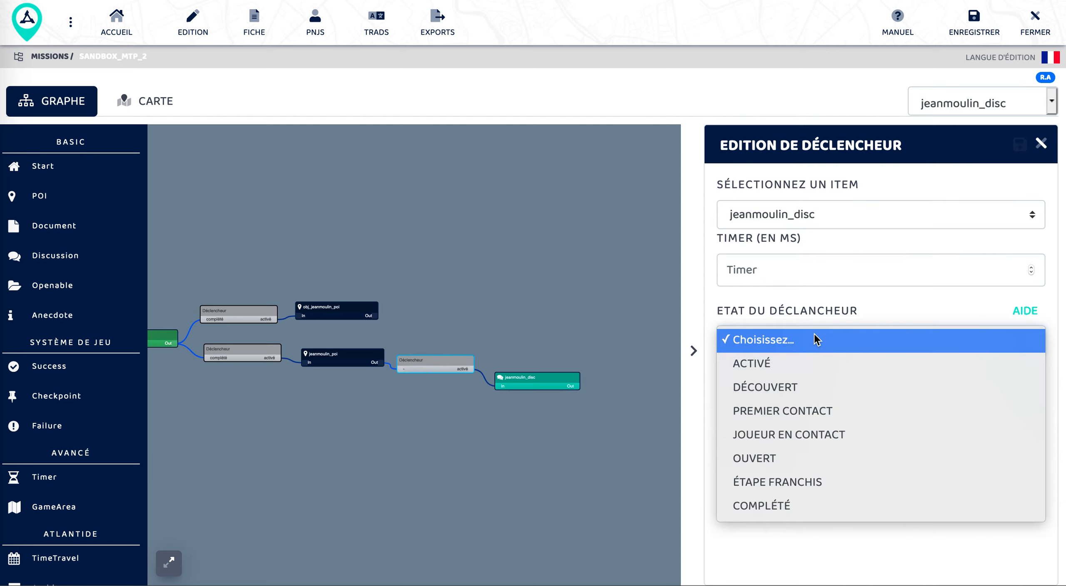
left_click(769, 458)
left_click(1017, 151)
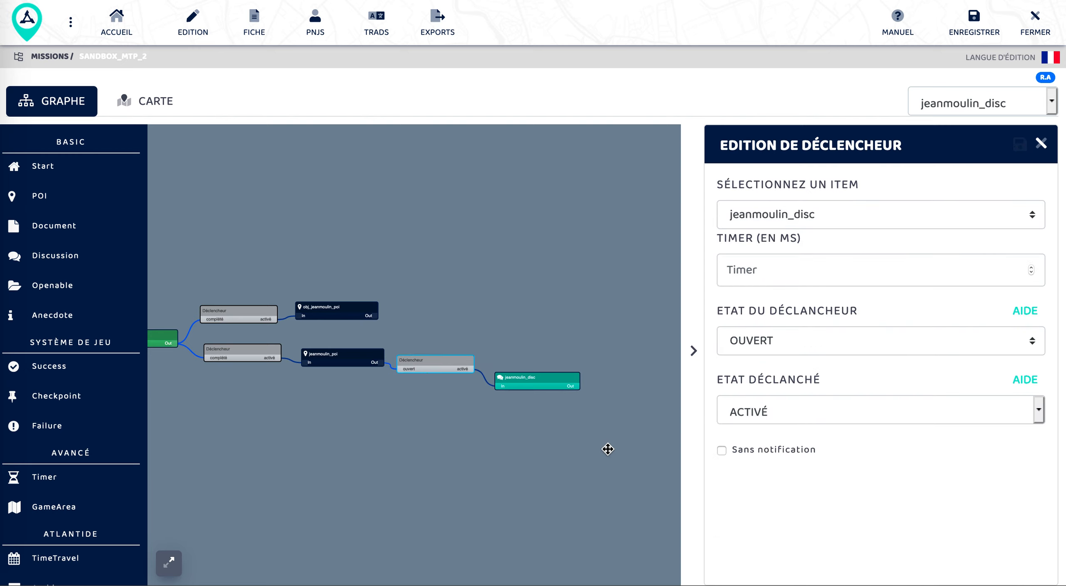
left_click(606, 449)
left_click(1043, 143)
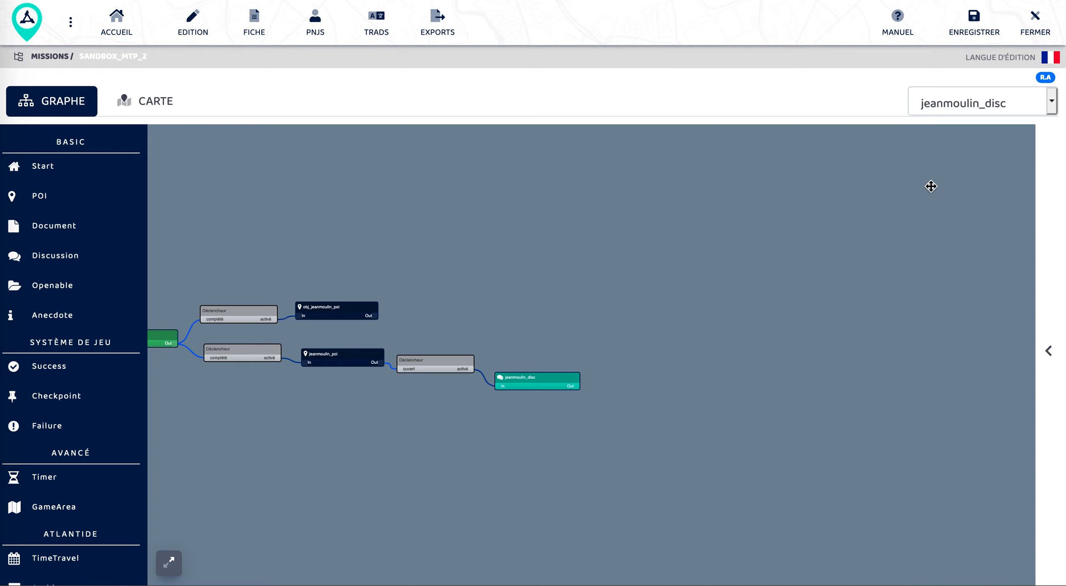
Open the jeanmoulin_disc discussion graph, place an entry point in it and select Jean Moulin as the character.
left_click(547, 377)
left_click(811, 288)
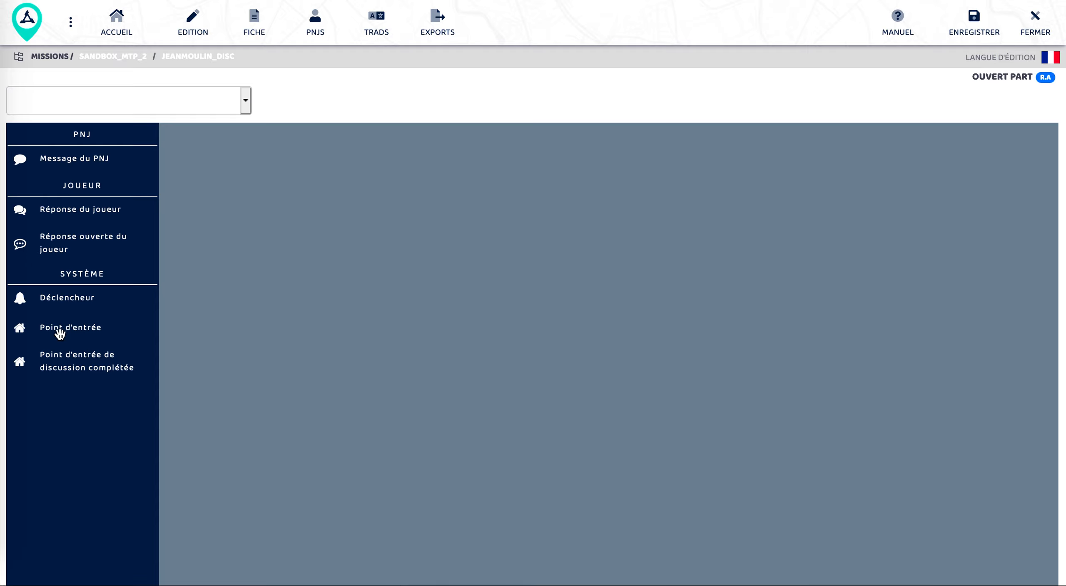
left_click_drag(60, 334, 241, 195)
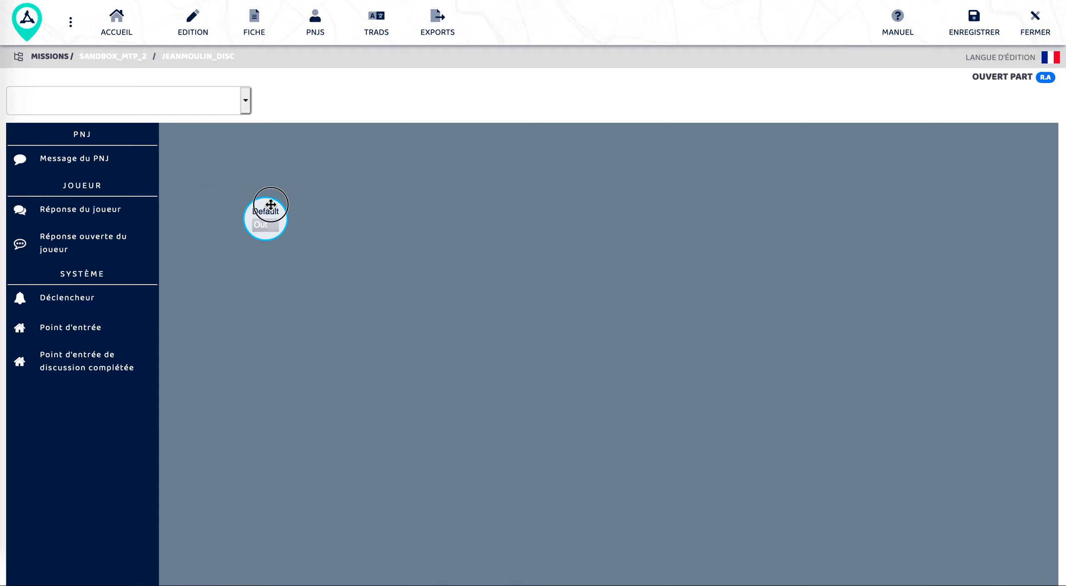
left_click(232, 100)
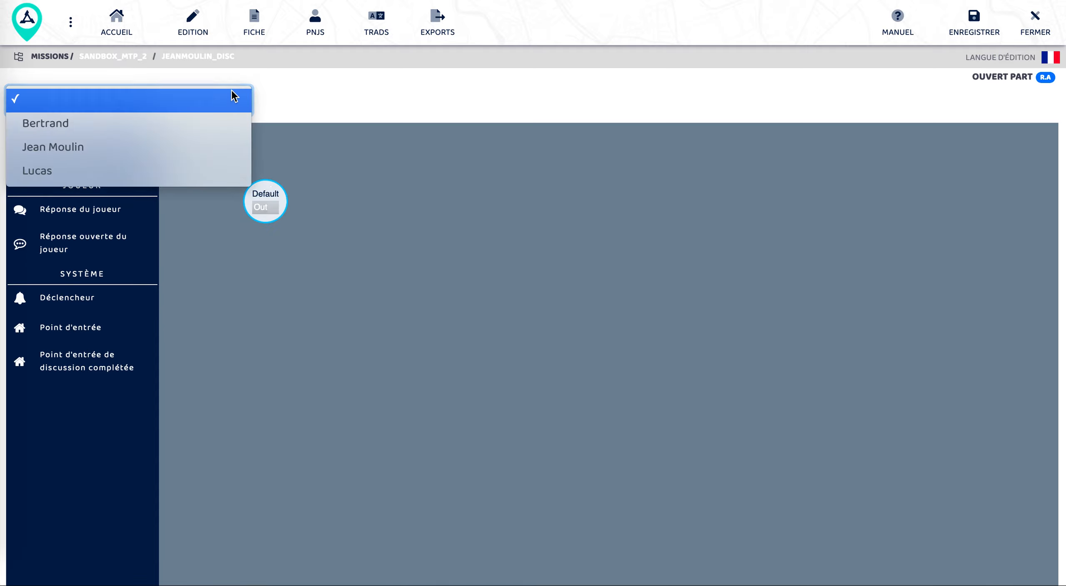
left_click(79, 147)
left_click(278, 100)
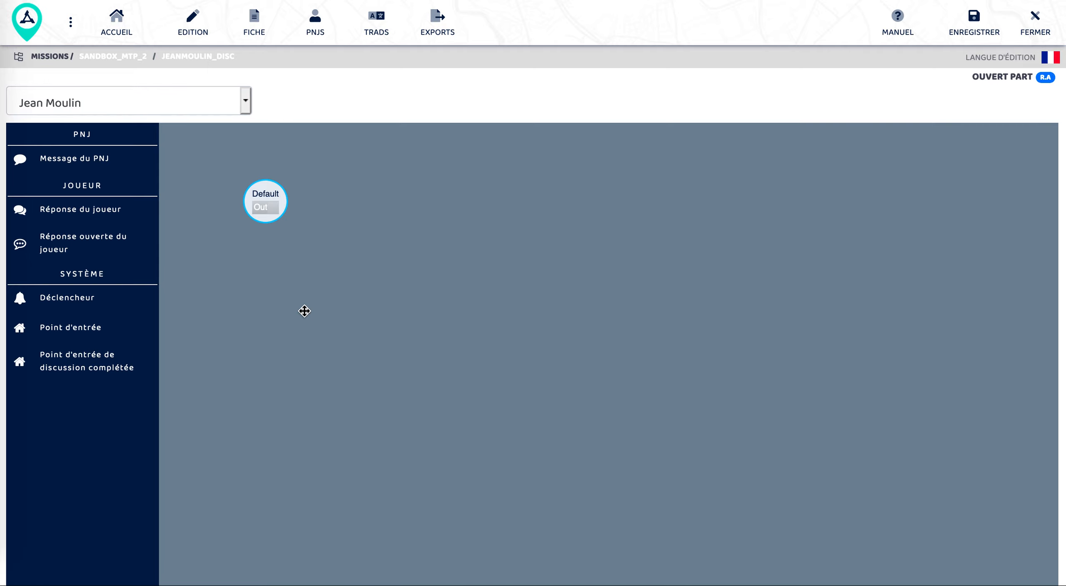
Add a PNJ message linked from the Default entry point and set its content to "Bonjour !".
left_click_drag(74, 153, 377, 250)
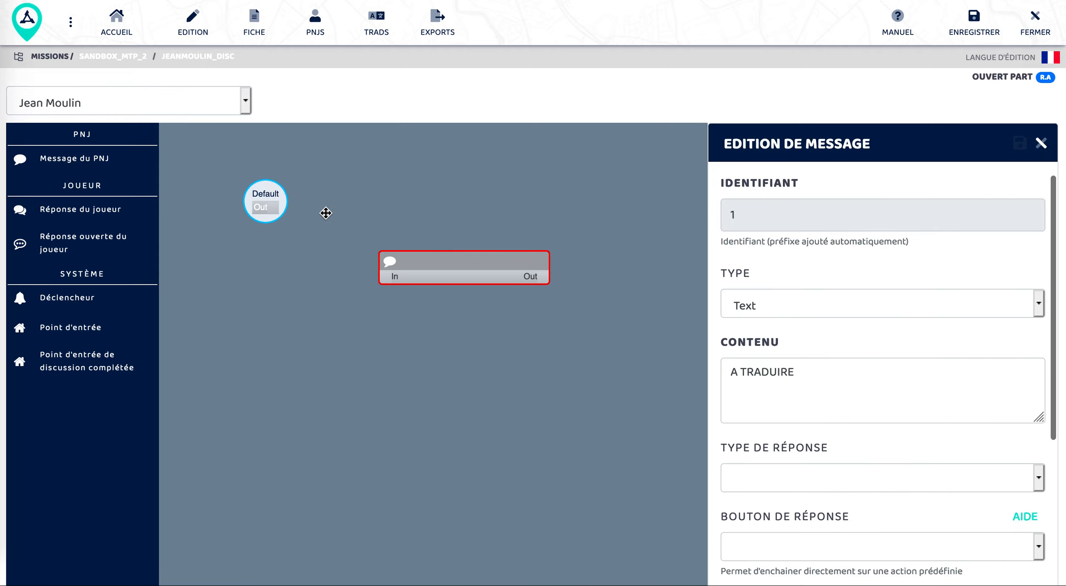
left_click_drag(273, 207, 417, 235)
scroll(864, 337, "down", 2)
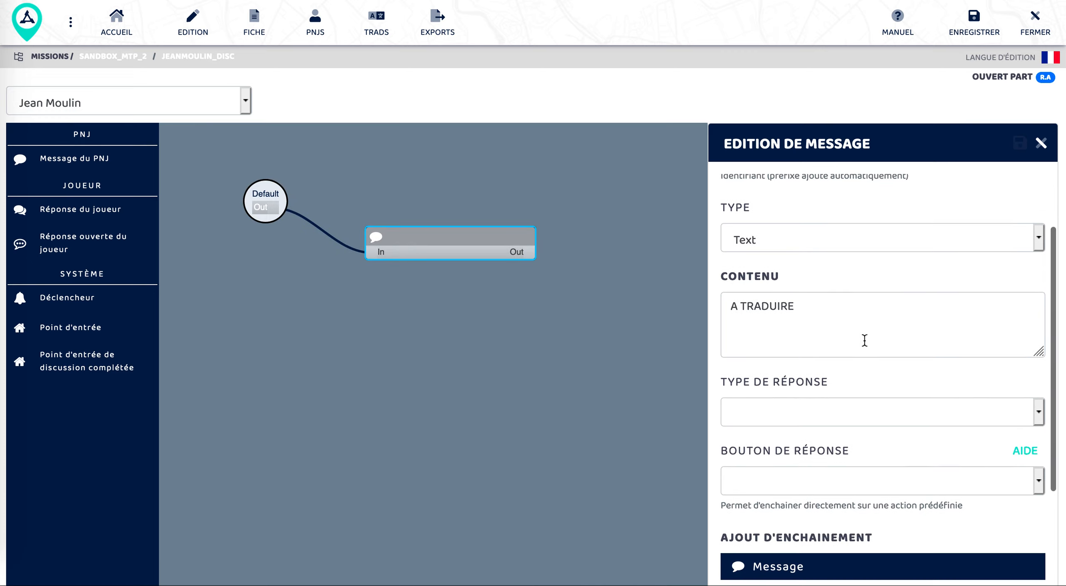
left_click_drag(795, 308, 723, 300)
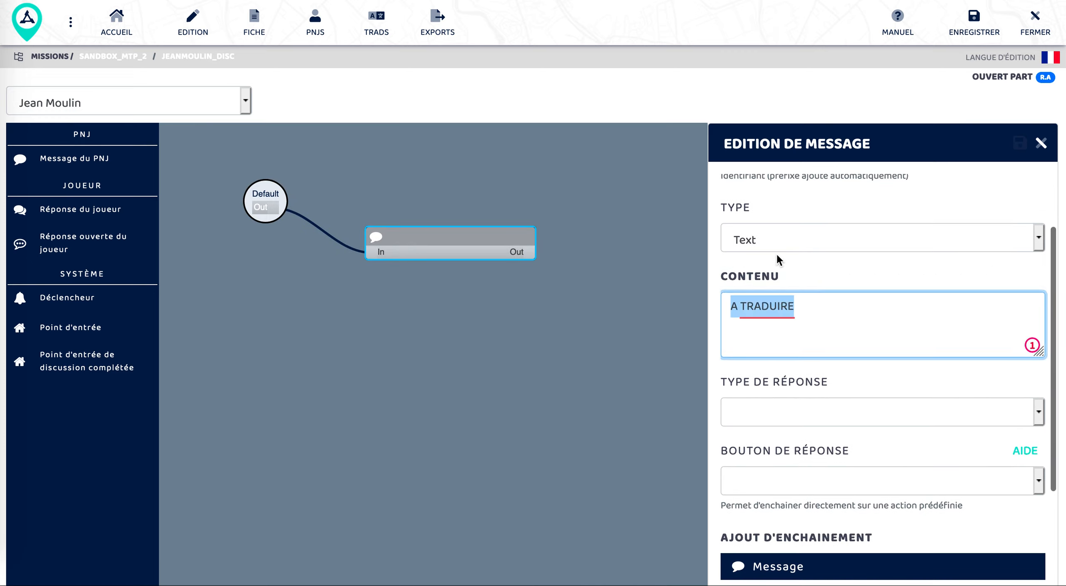
type("Bpnjour !")
key("Up")
key("Right")
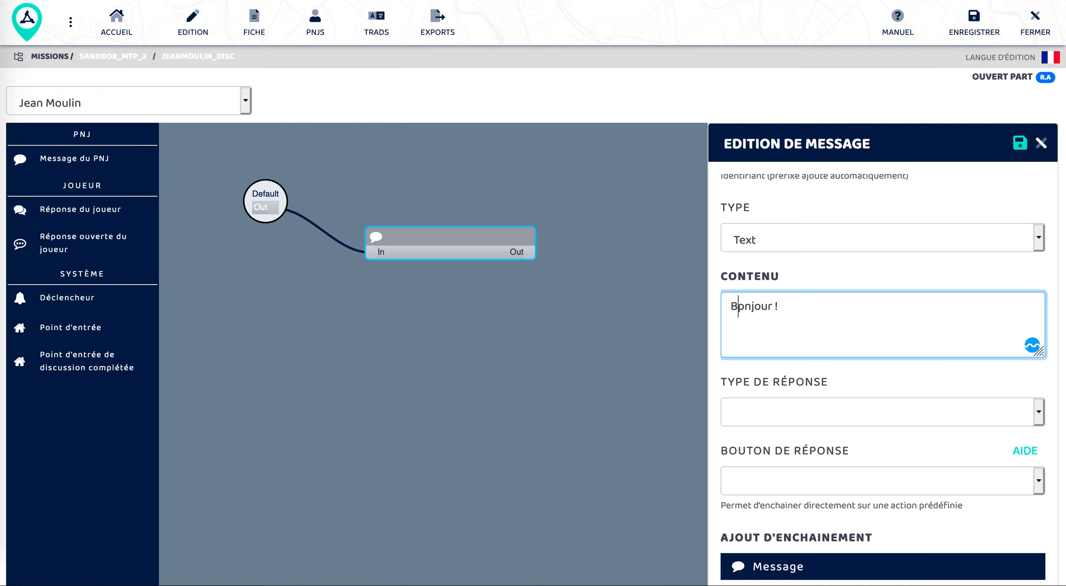
key("Right")
key("BackSpace")
type("p")
key("BackSpace")
type("o")
Set the response type of the "Bonjour !" message to Message and save the message.
left_click(829, 411)
left_click(773, 433)
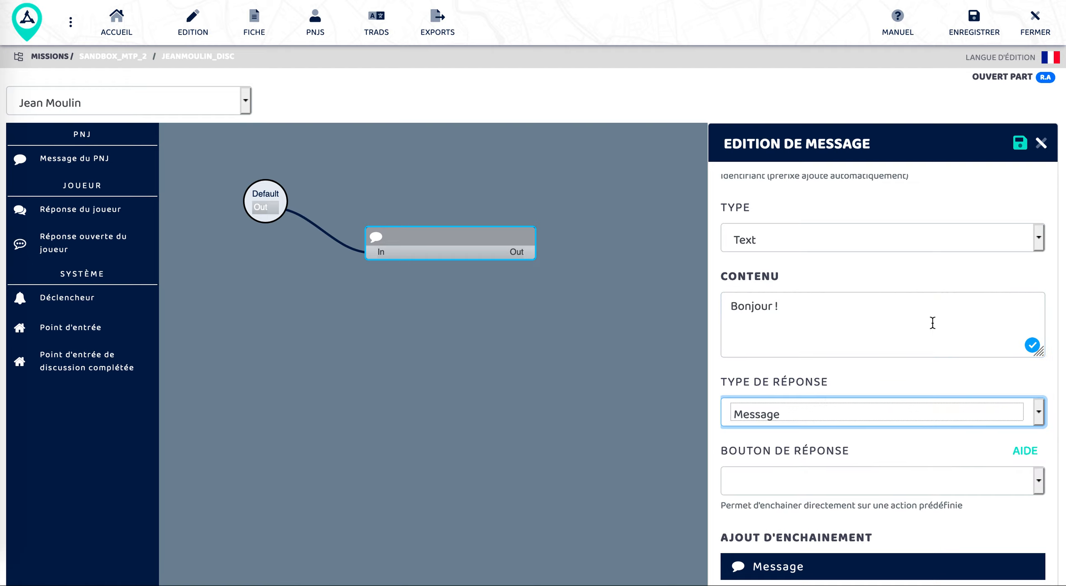
left_click(1020, 143)
left_click_drag(559, 409, 527, 372)
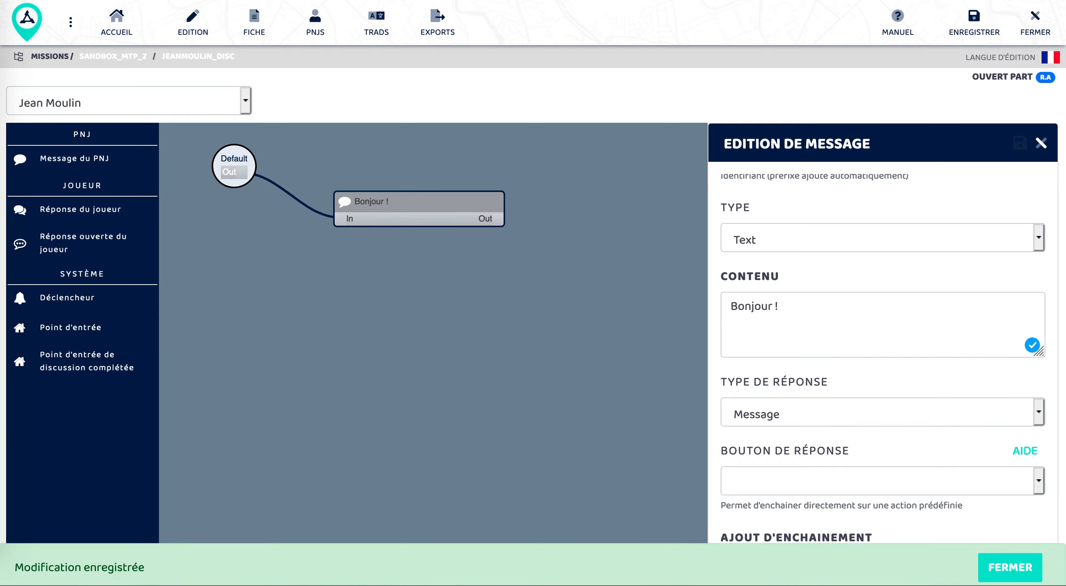
left_click(1016, 572)
Chain a player answer after the "Bonjour !" message, deleting the PNJ message chained there by mistake.
left_click(776, 569)
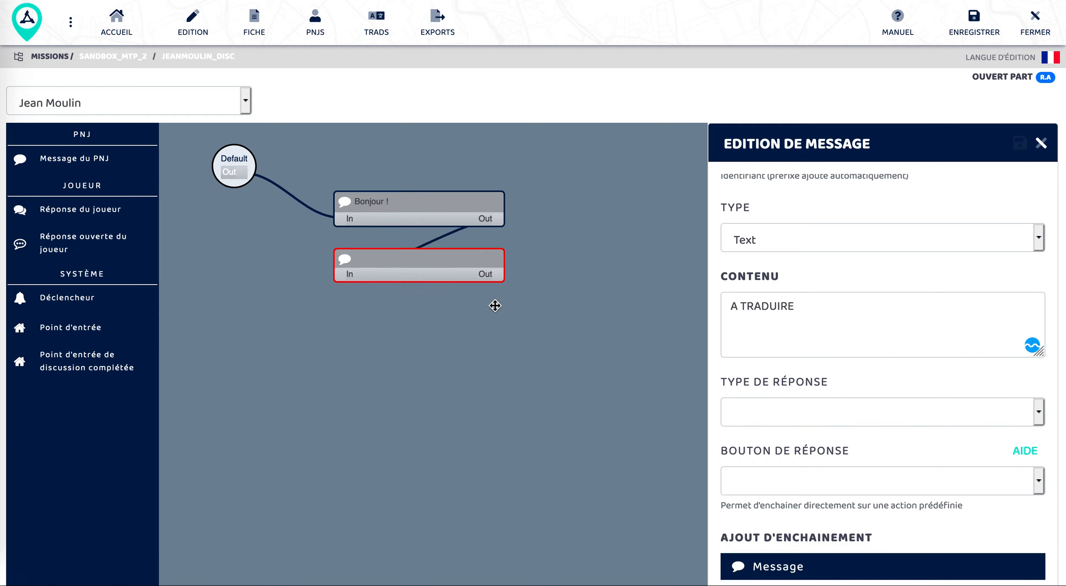
key("Delete")
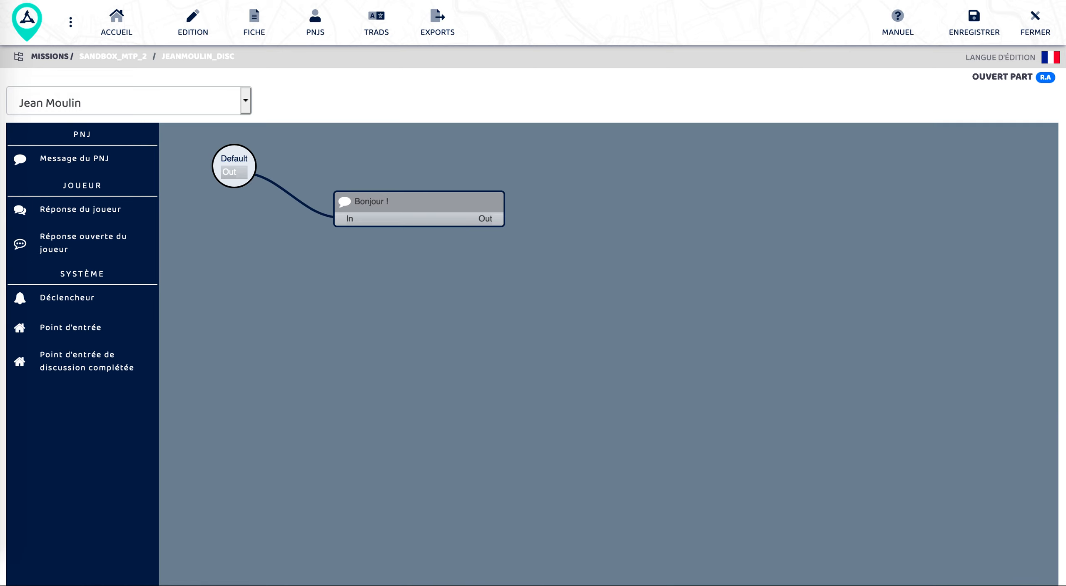
left_click(433, 202)
scroll(875, 458, "down", 3)
left_click(780, 500)
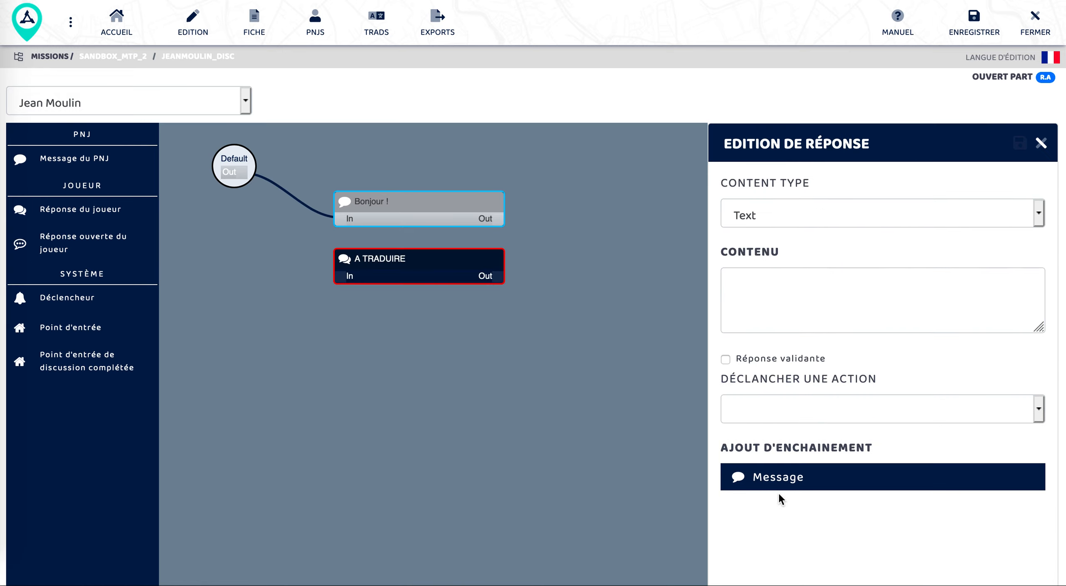
Try to save the player answer with the content "Bonjour Monsieur, j'ai une lettre pour vous.".
left_click(809, 280)
type("Bon")
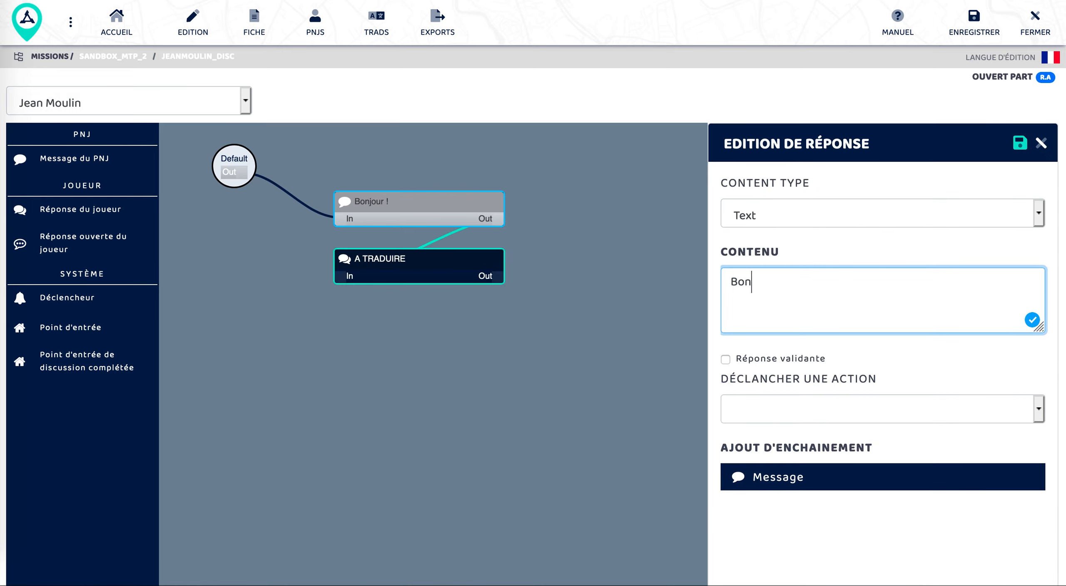
type("jour Monsieur, j'ai une le")
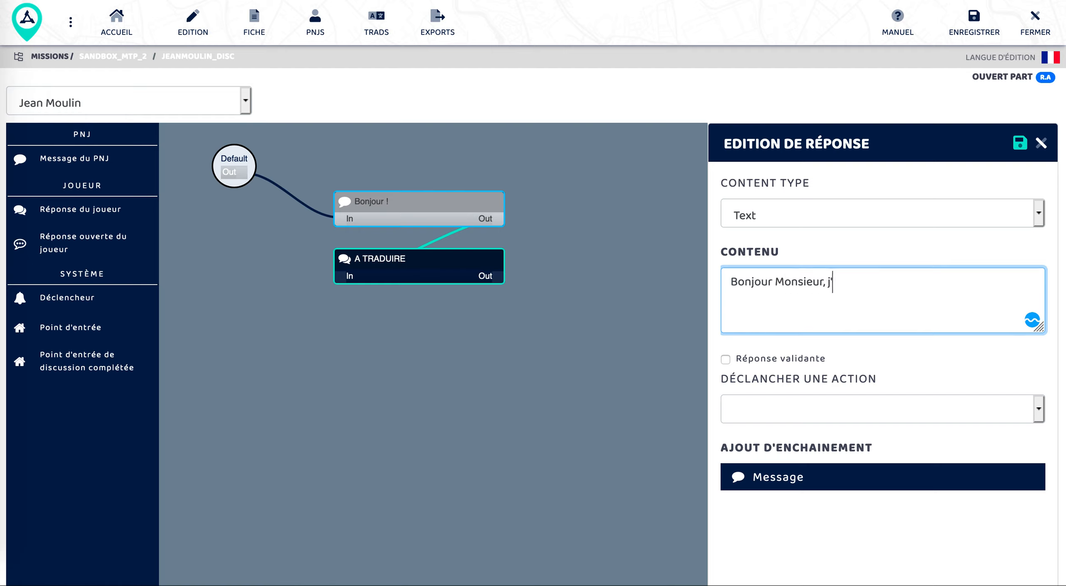
type("ttre pour vous.")
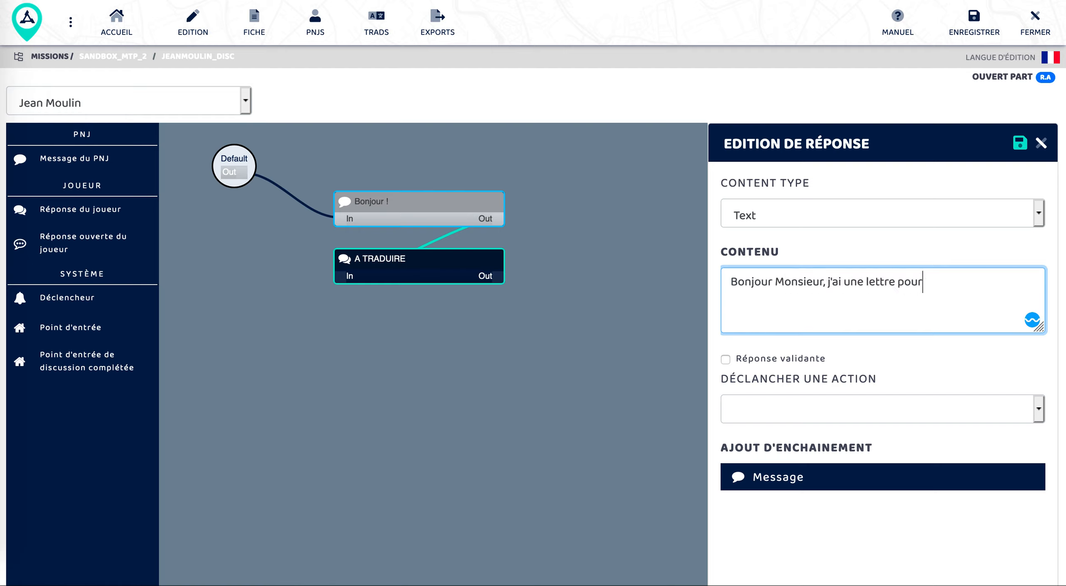
left_click(1020, 143)
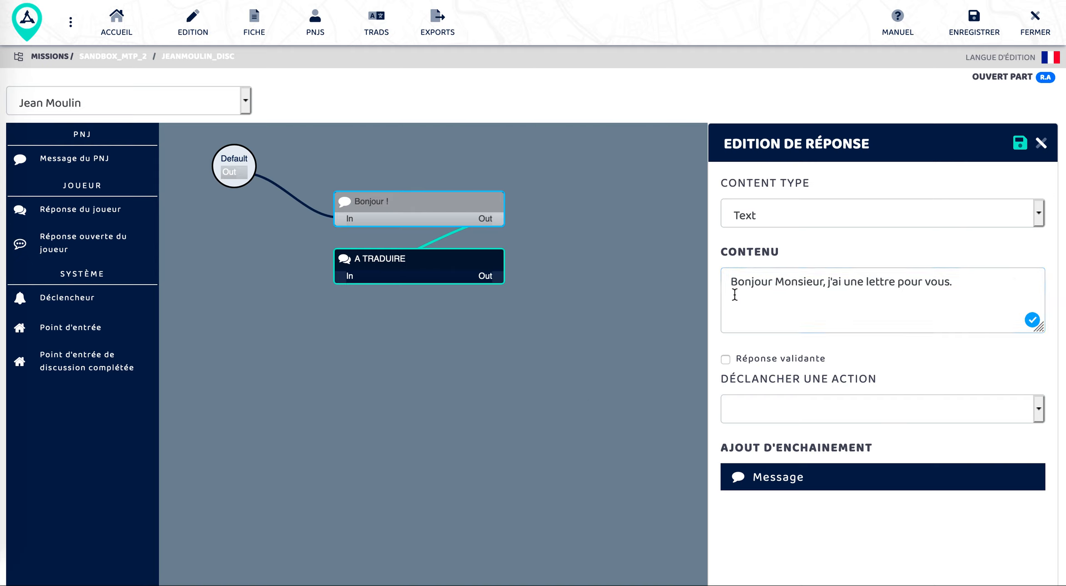
left_click(1018, 145)
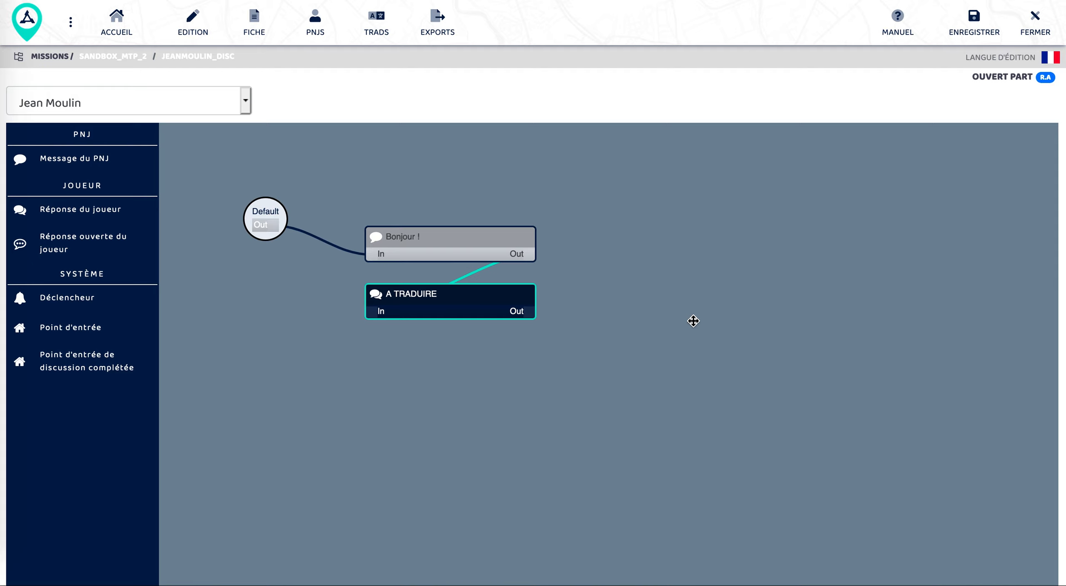
Replace the player answer's placeholder content with "Voici une lettre pour vous." and save it.
left_click(460, 286)
left_click(883, 282)
key("super+a")
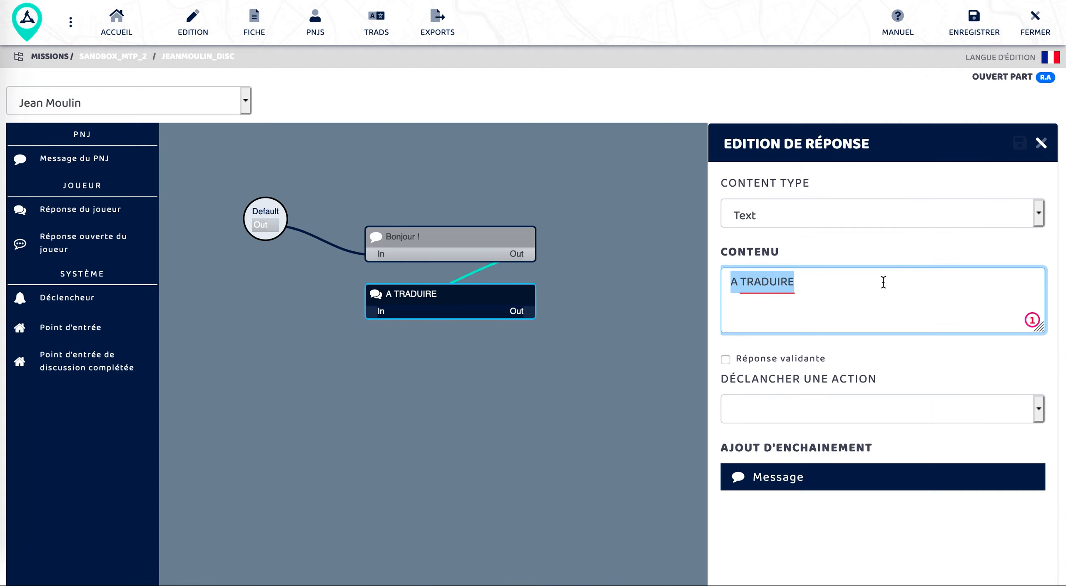
type("p")
key("BackSpace")
type("Voici une l")
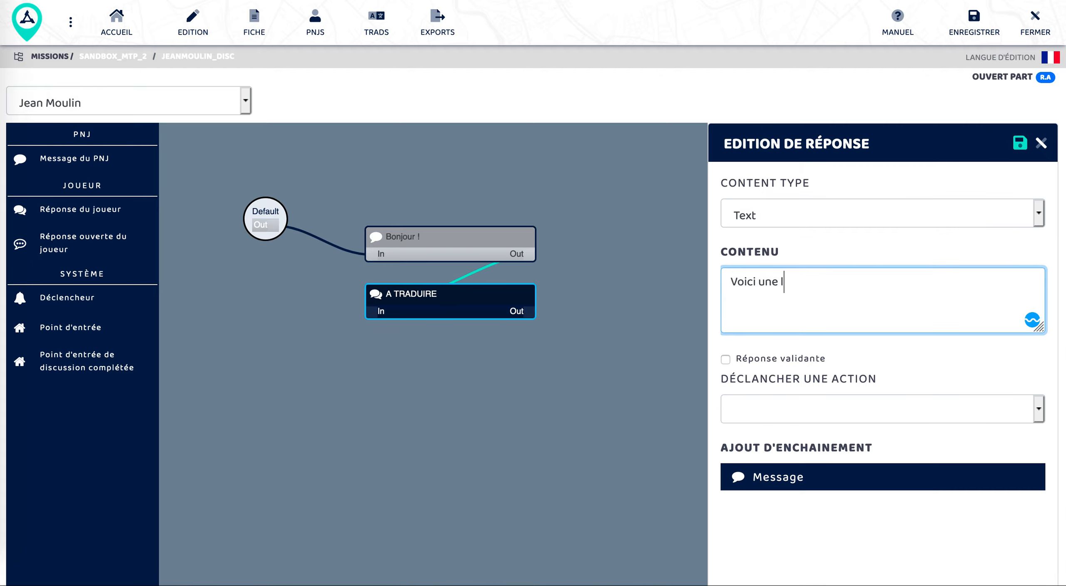
type("ettre pour v ous.")
left_click(849, 282)
key("BackSpace")
left_click(1020, 142)
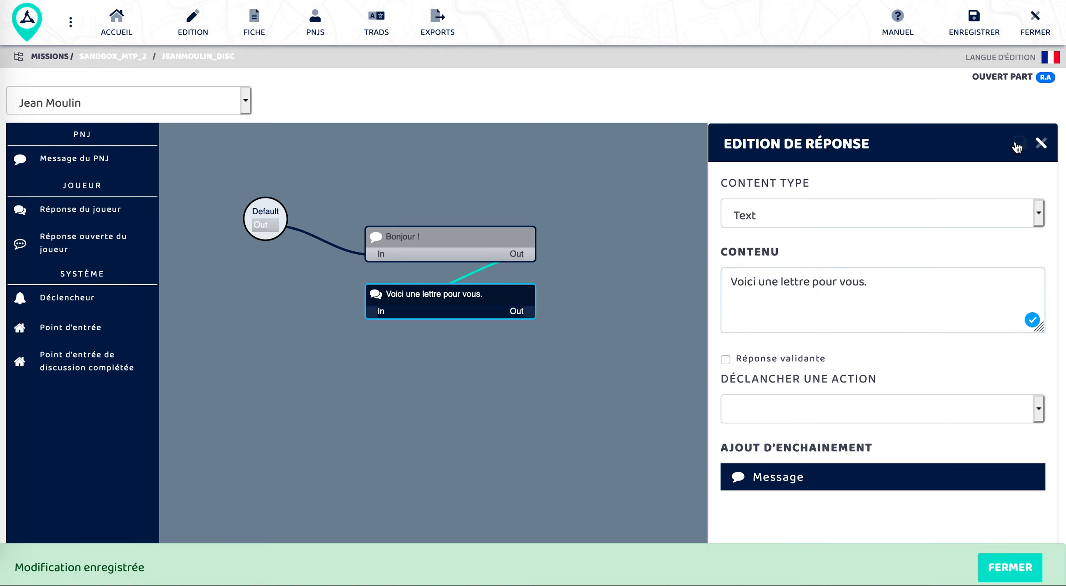
left_click(1043, 144)
left_click(1010, 579)
Add a PNJ message with the content "....", save it and link it from the player answer.
left_click_drag(691, 381, 665, 341)
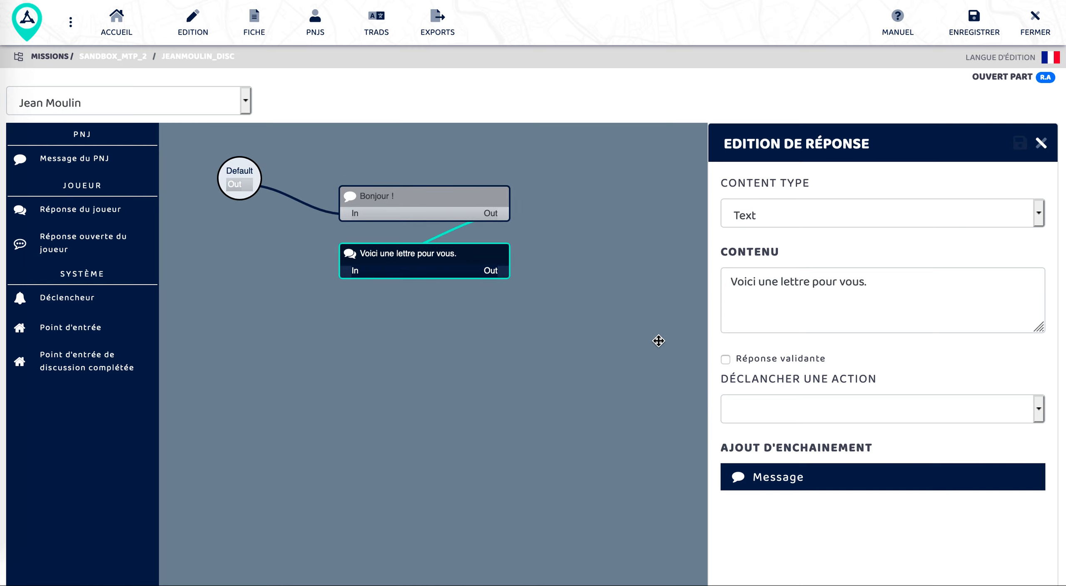
left_click_drag(91, 157, 370, 322)
triple_click(810, 386)
type("....")
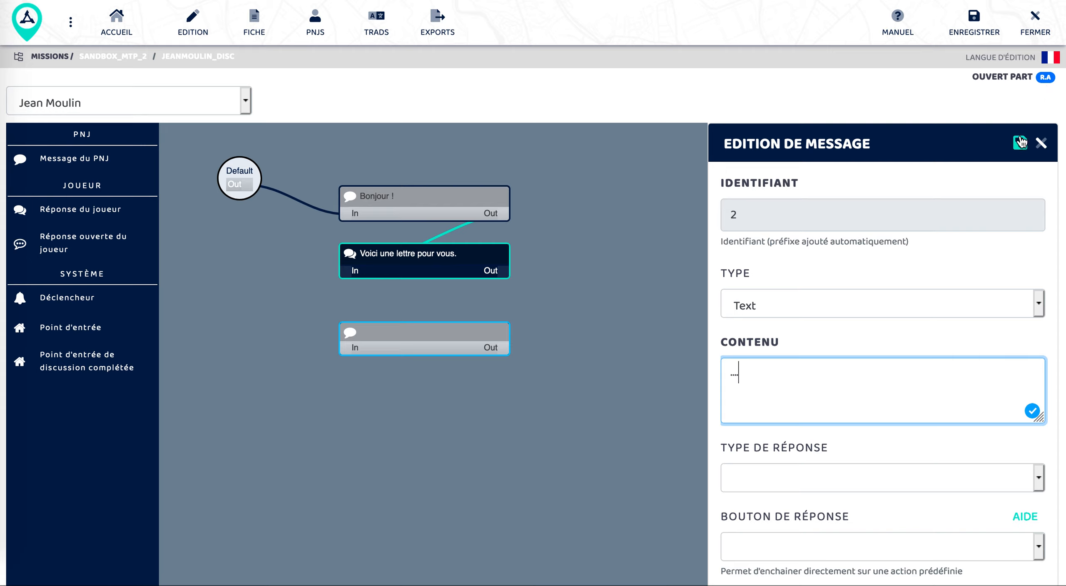
left_click(1020, 143)
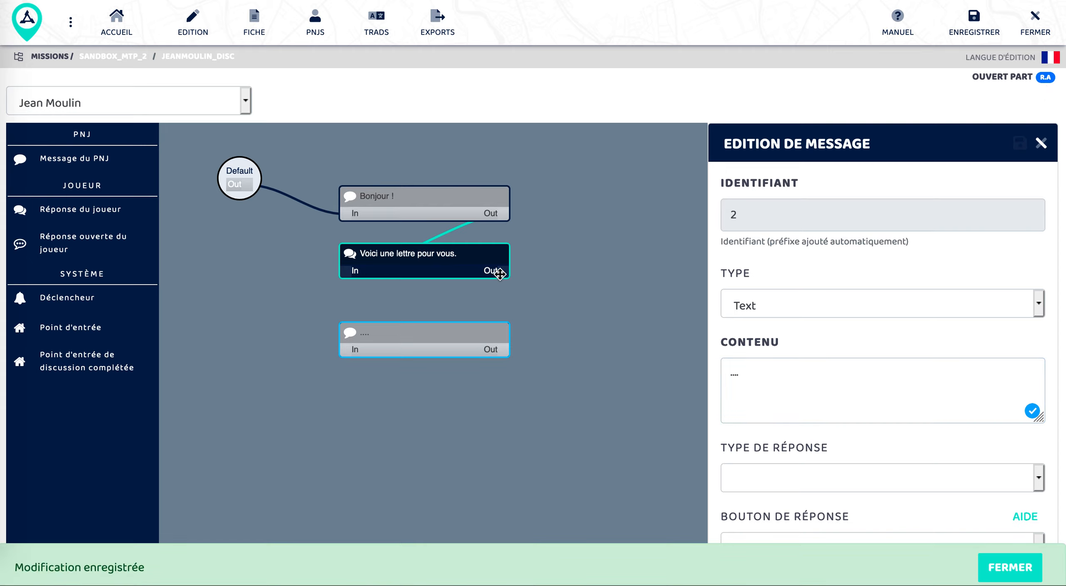
left_click_drag(500, 274, 435, 322)
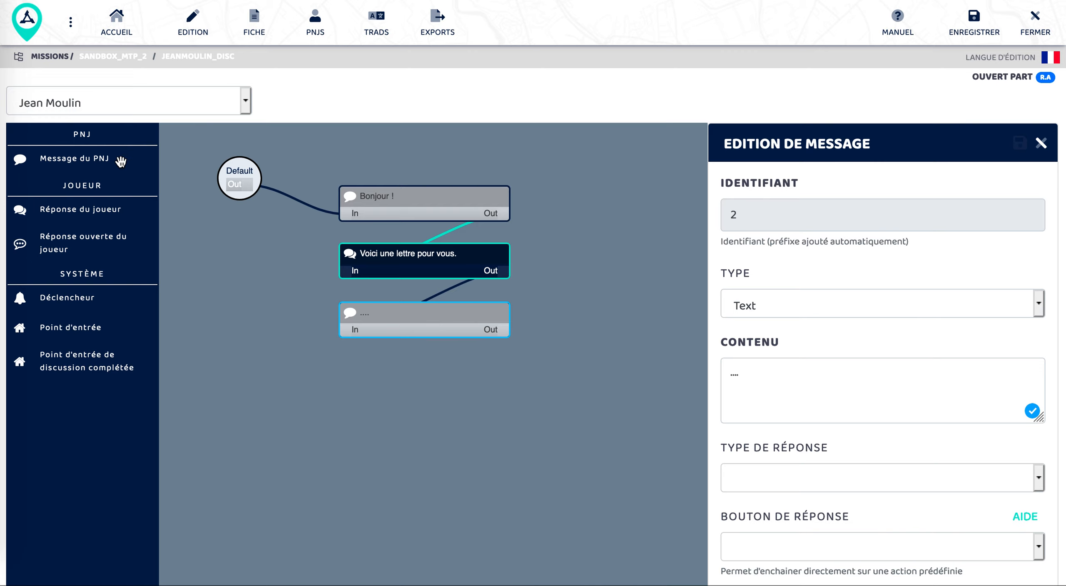
Chain another PNJ message after the "...." message and select the new node.
scroll(787, 375, "down", 1)
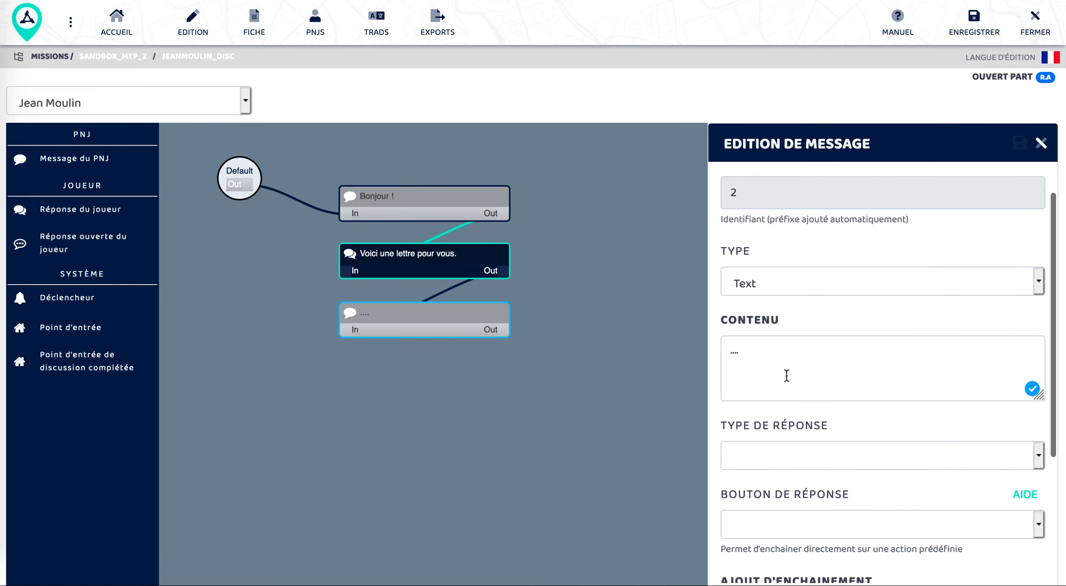
scroll(787, 375, "down", 5)
left_click(793, 451)
left_click(445, 368)
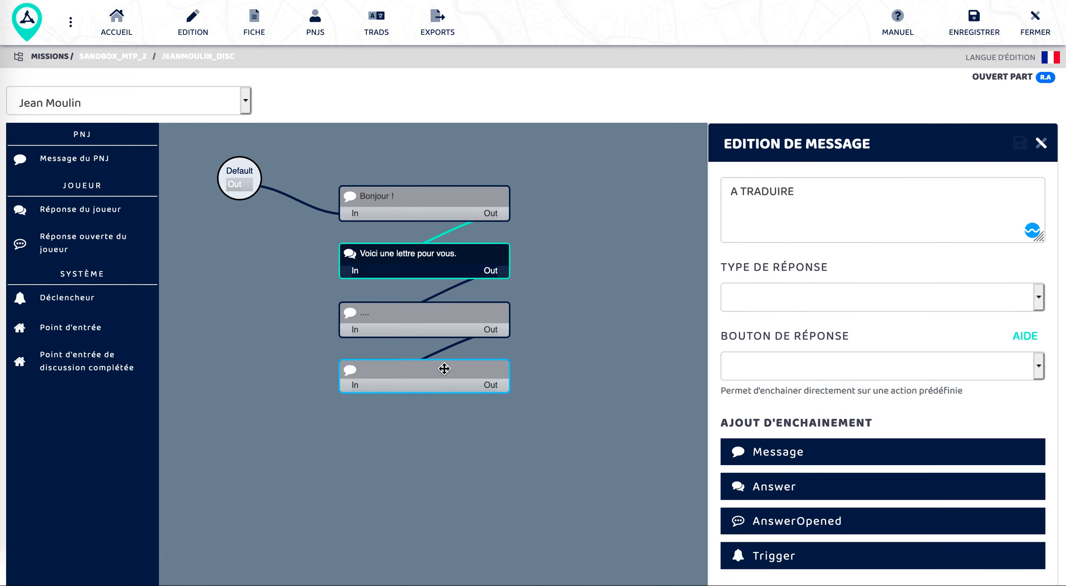
Replace the new PNJ message's placeholder content with "Quel est le nom de ce peintre ?" and save it.
left_click(854, 224)
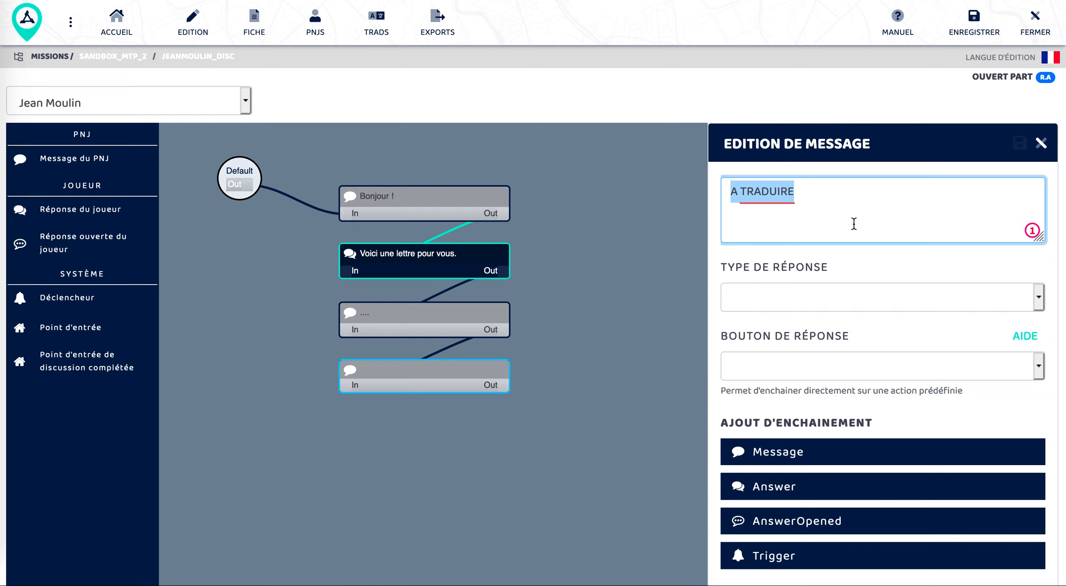
left_click(847, 205)
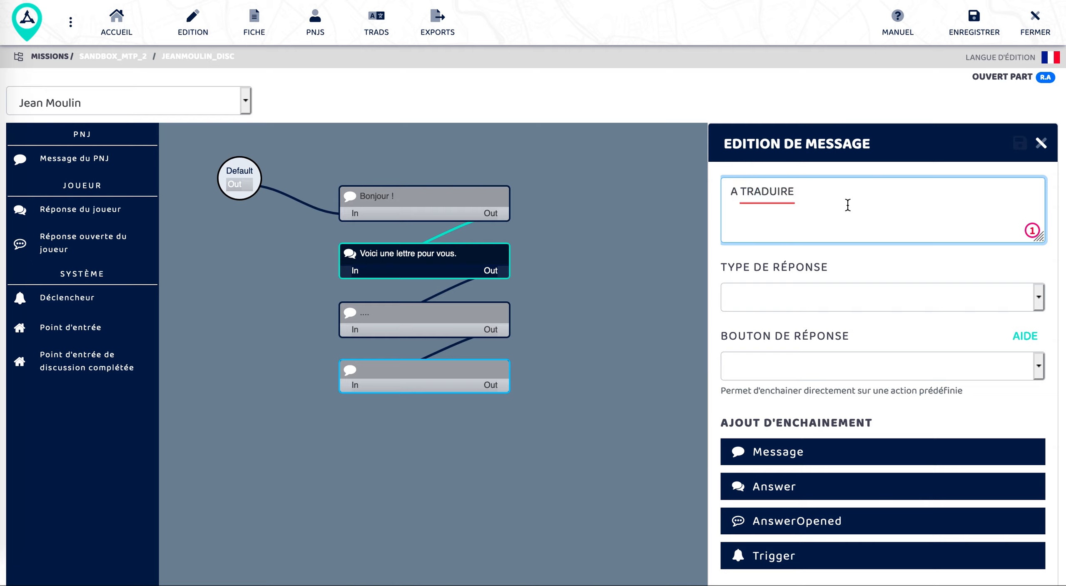
left_click_drag(847, 205, 703, 193)
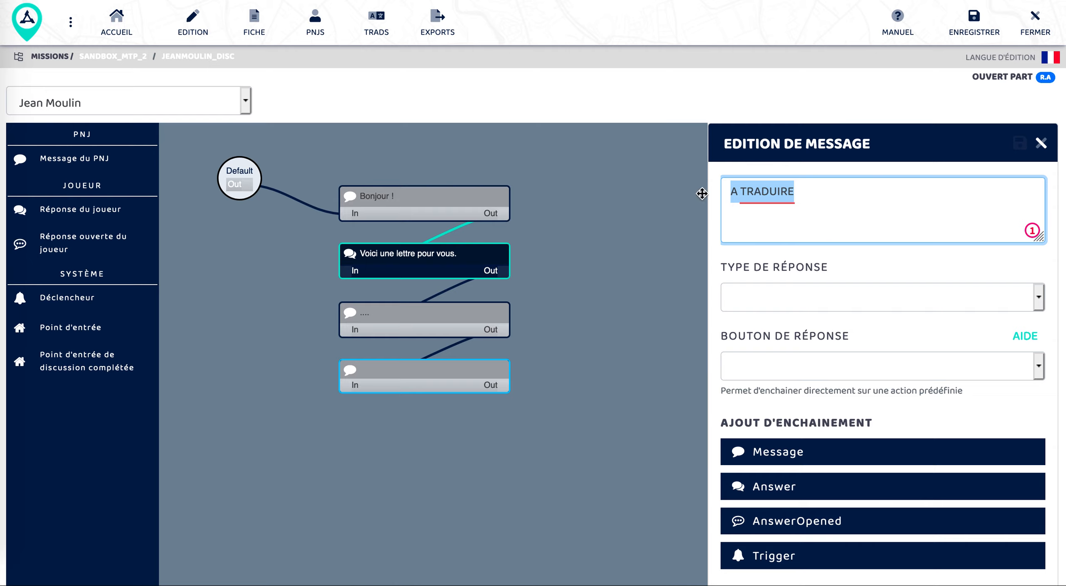
type("Quel es")
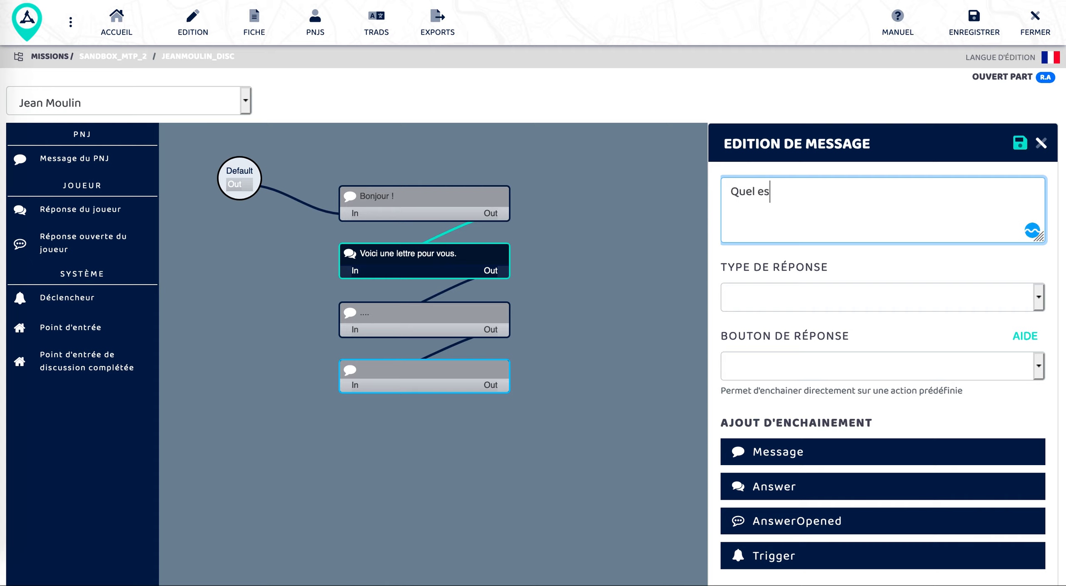
type("t le nom de ce pe")
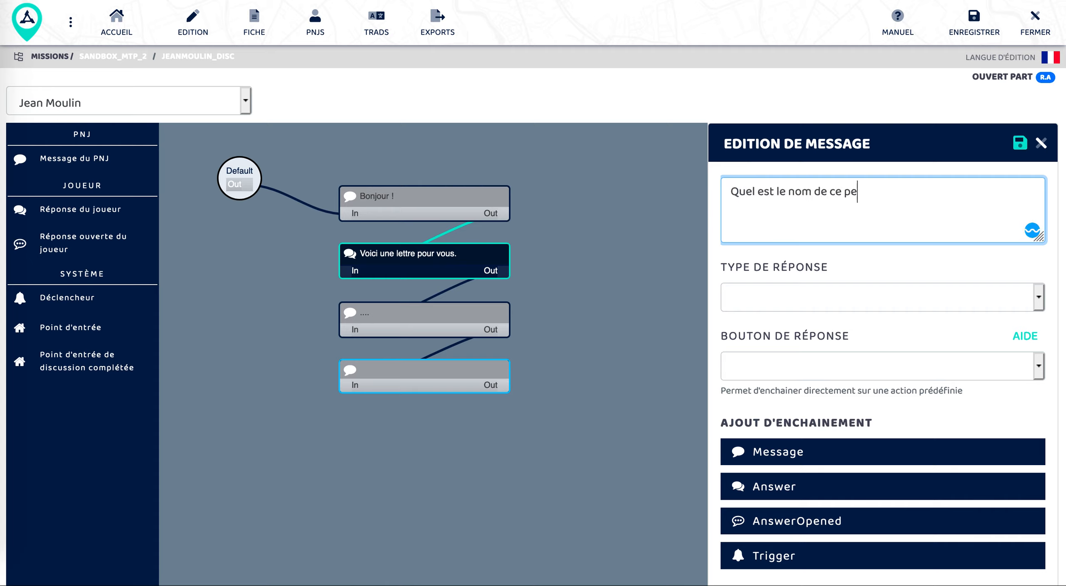
type("intre ?")
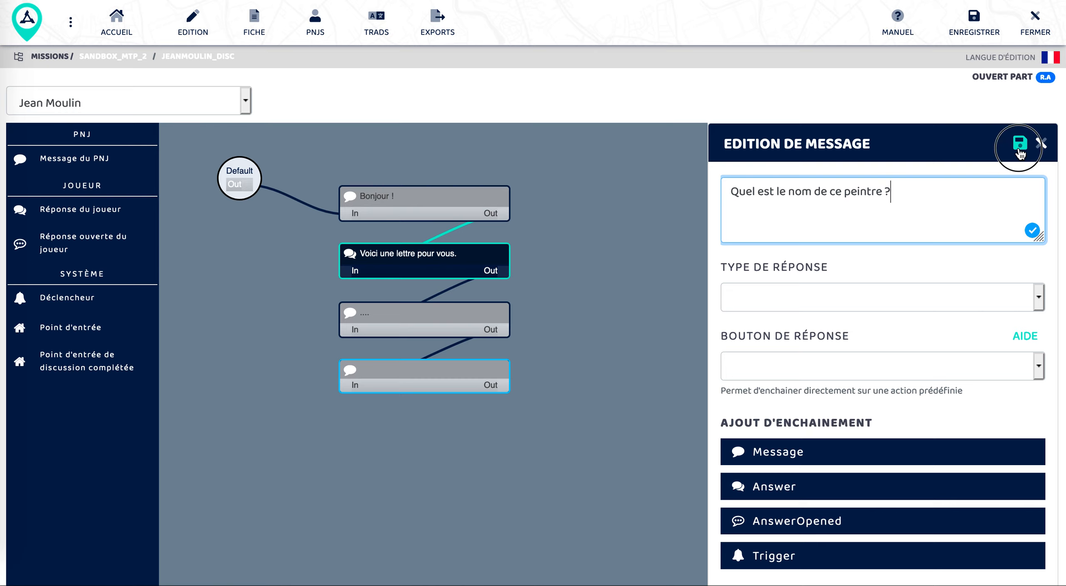
left_click(1020, 143)
left_click_drag(517, 515, 486, 446)
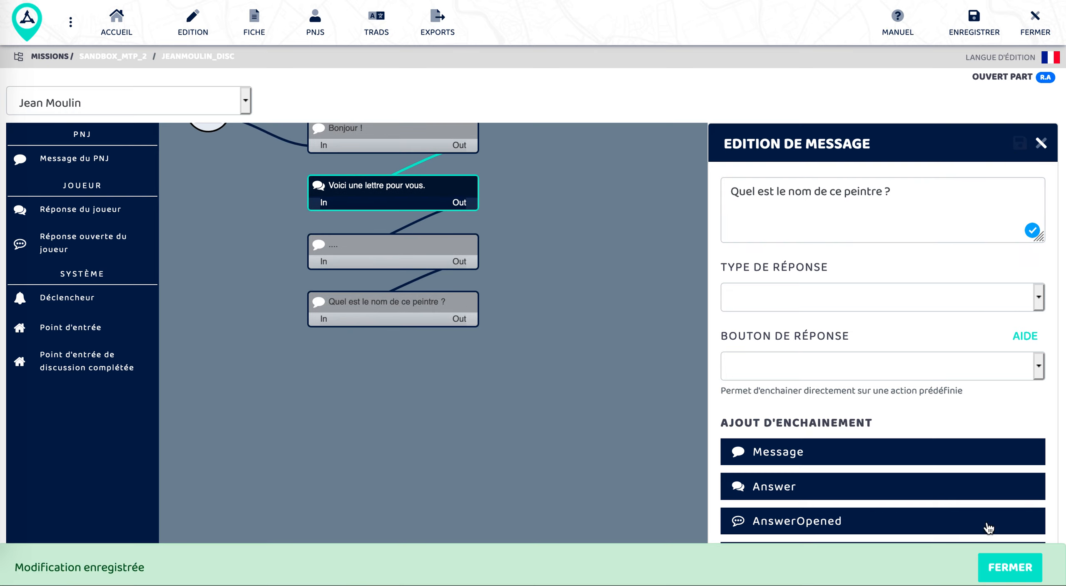
left_click(1011, 567)
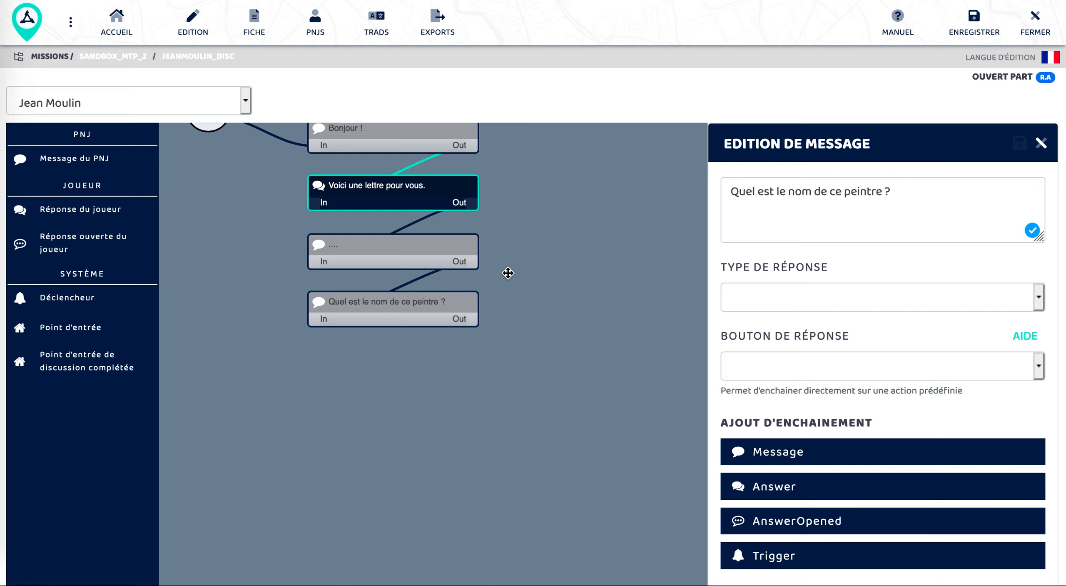
Chain an open player answer (AnswerOpened) to the painter question message and place its node below the question.
left_click(446, 315)
left_click_drag(504, 374, 482, 325)
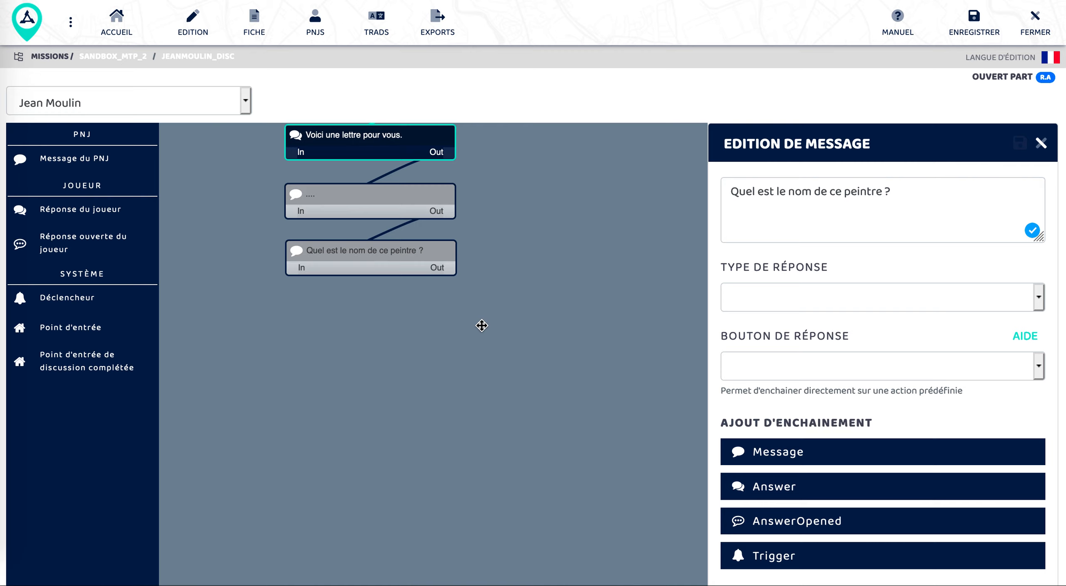
left_click(813, 517)
left_click_drag(340, 303, 512, 314)
left_click(415, 255)
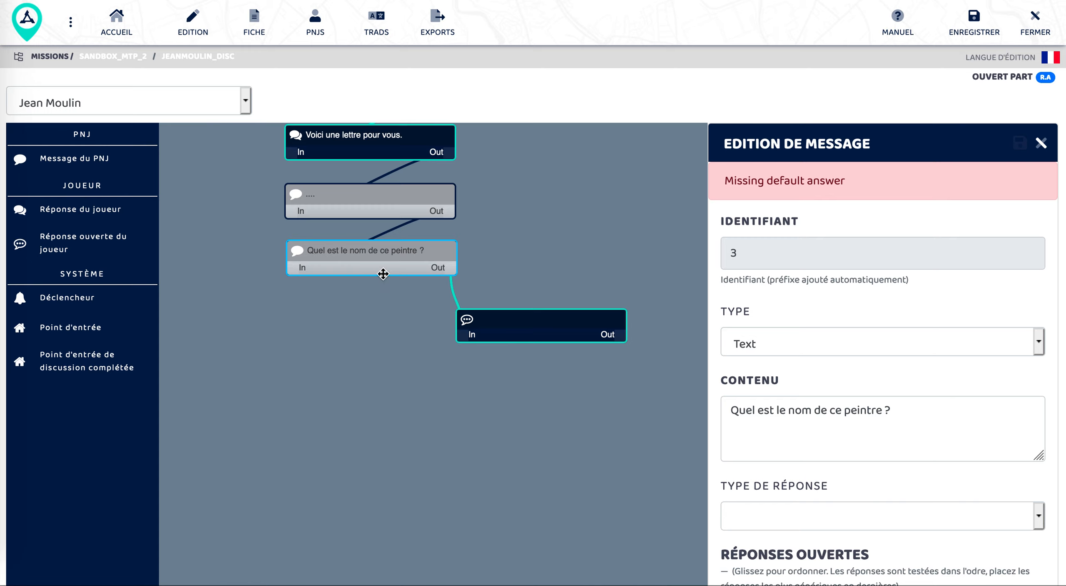
scroll(952, 531, "down", 1)
scroll(953, 532, "down", 4)
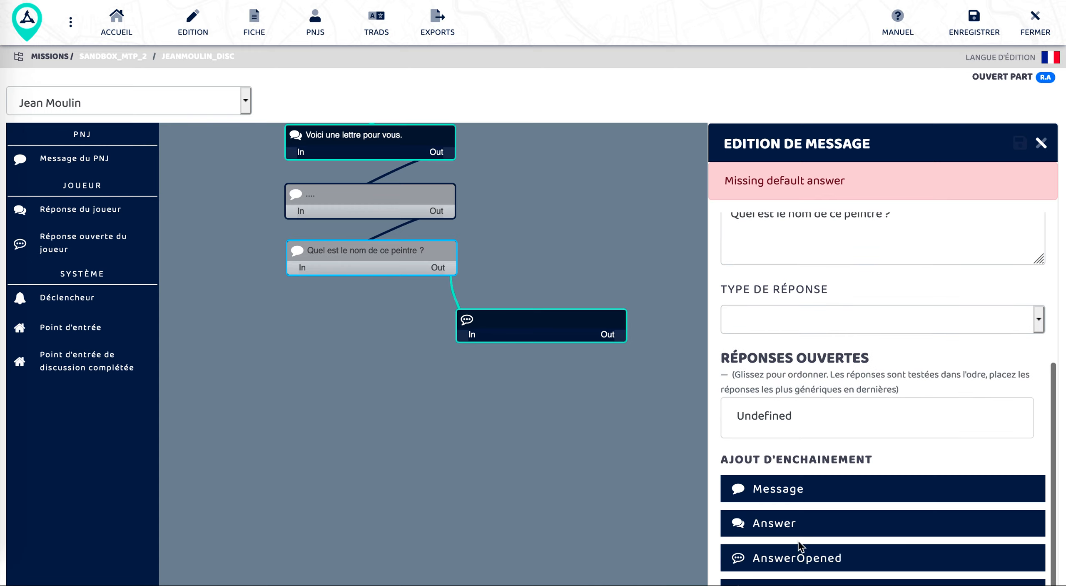
Set the new open answer as the default answer (Réponse par défaut) and save it.
left_click(563, 332)
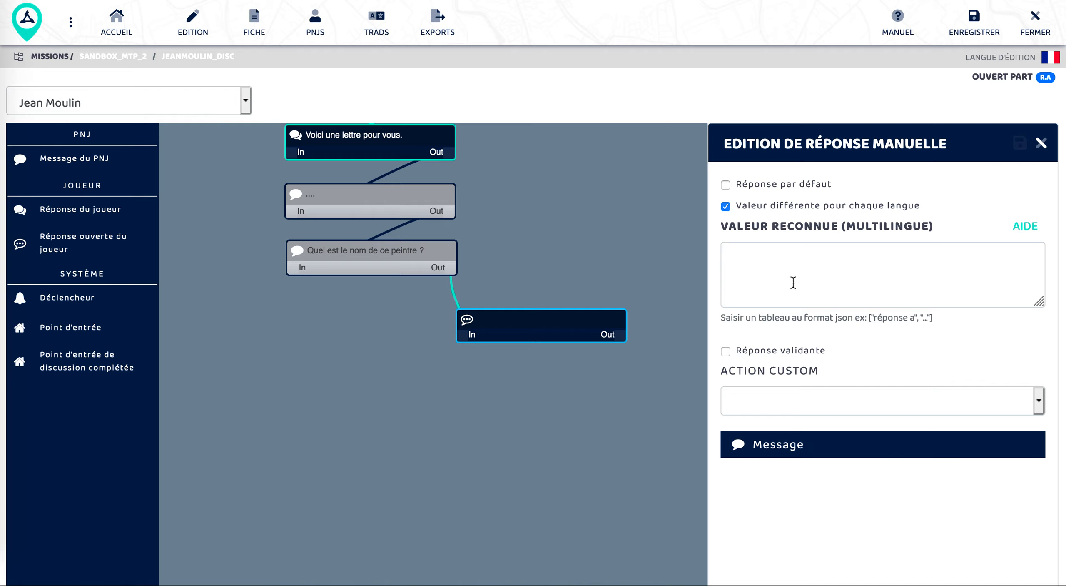
left_click(749, 185)
left_click(749, 185)
left_click(759, 185)
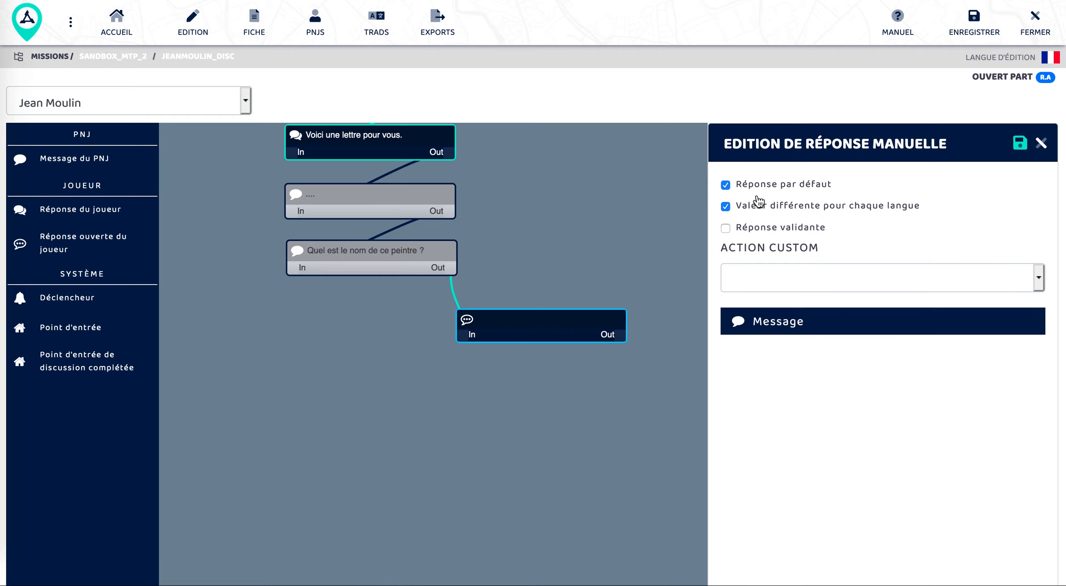
left_click(1020, 142)
left_click(1023, 567)
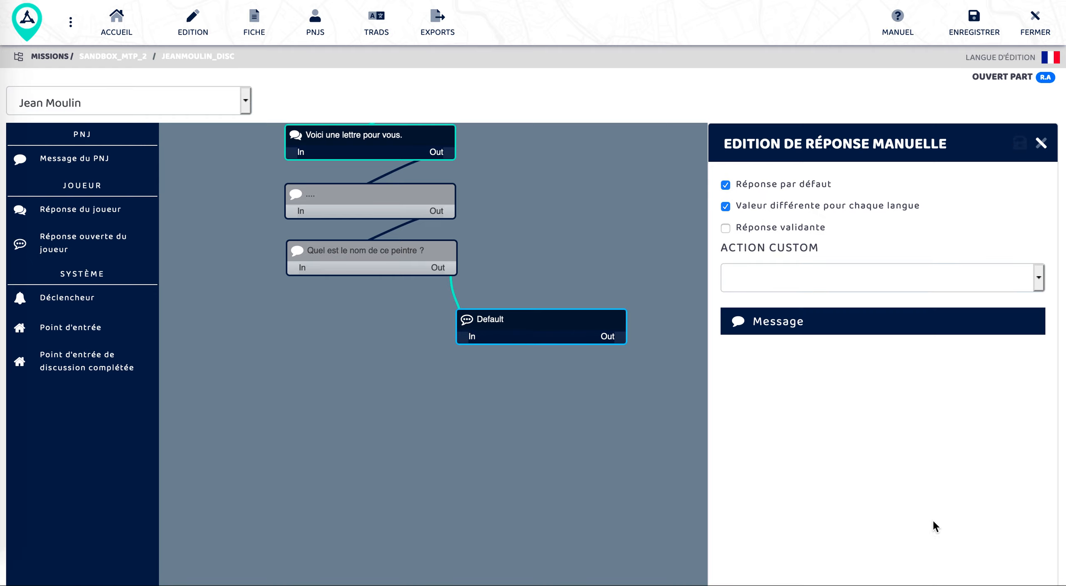
Reposition the Default answer node below and slightly to the left of the painter question message.
left_click_drag(525, 316, 231, 327)
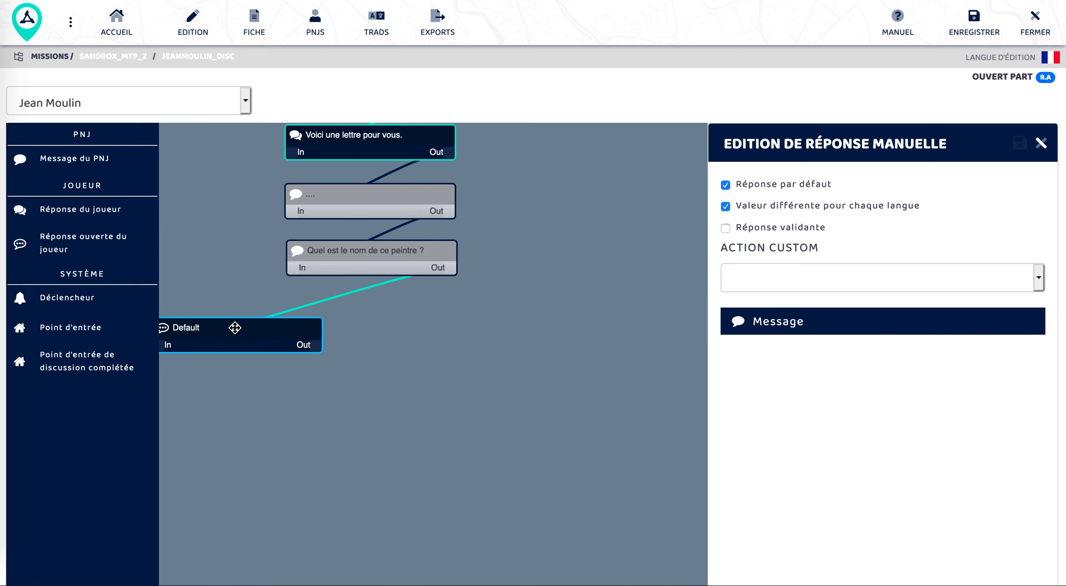
left_click(361, 260)
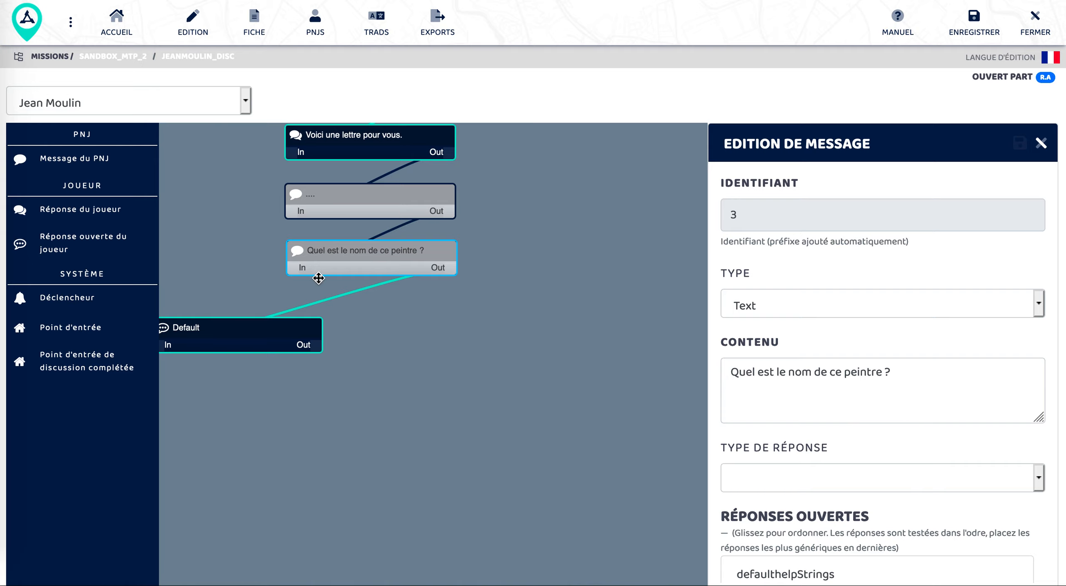
left_click(228, 330)
left_click_drag(260, 328, 288, 312)
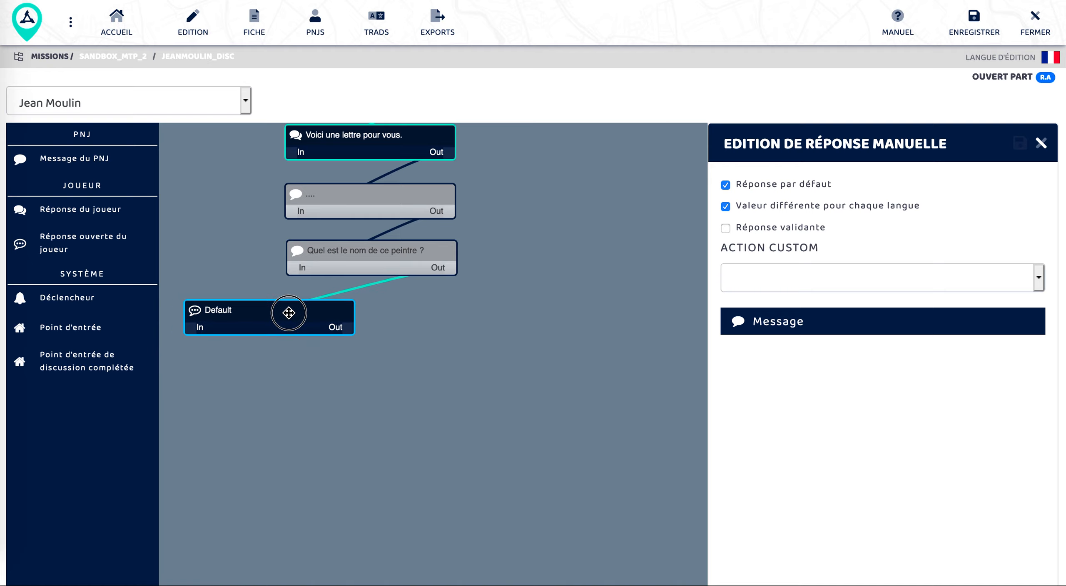
Add a PNJ message below the Default answer with the content "Non ce n'est pas ça." and save it.
left_click_drag(431, 397, 489, 347)
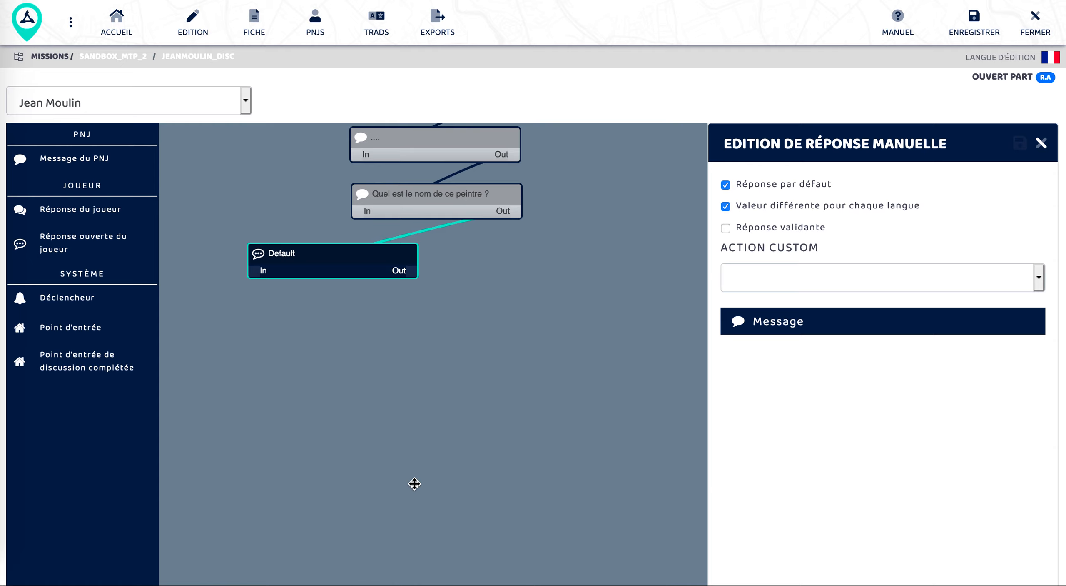
left_click_drag(97, 162, 264, 323)
left_click(852, 362)
type("x")
key("super+a")
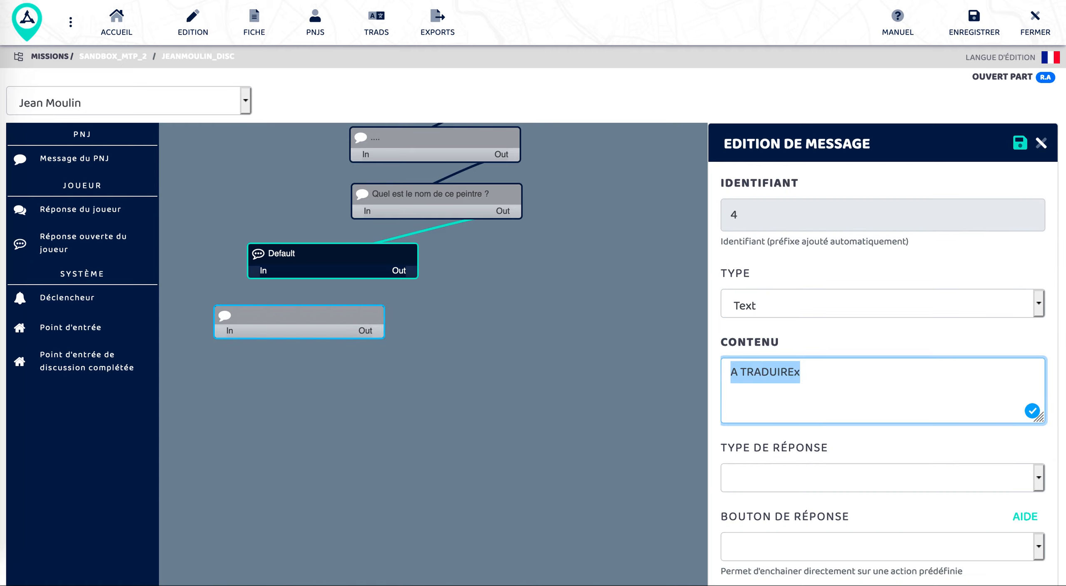
type("Non ce n'est pas ")
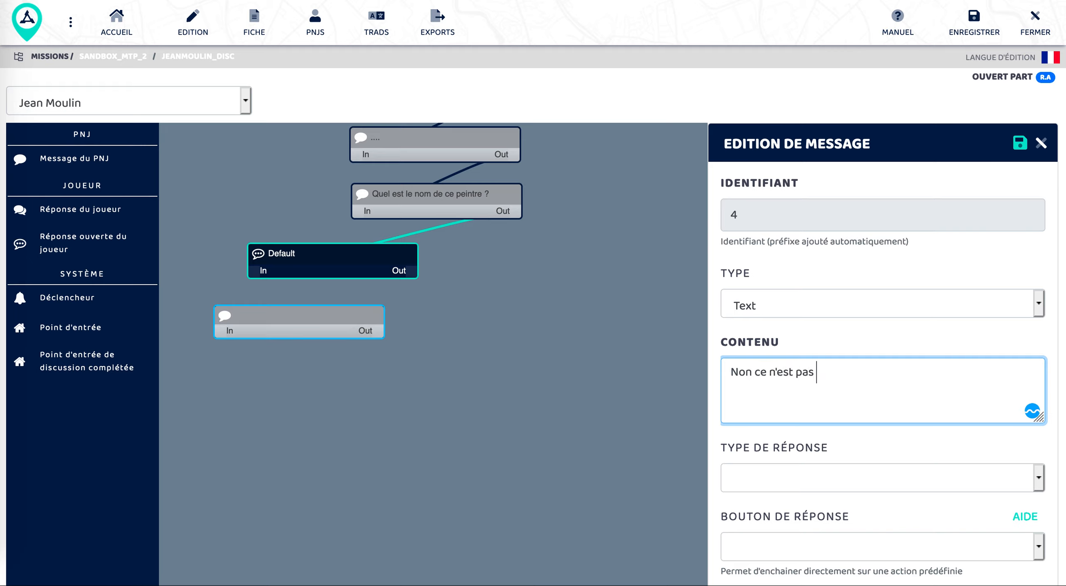
type("ça.")
scroll(939, 301, "down", 2)
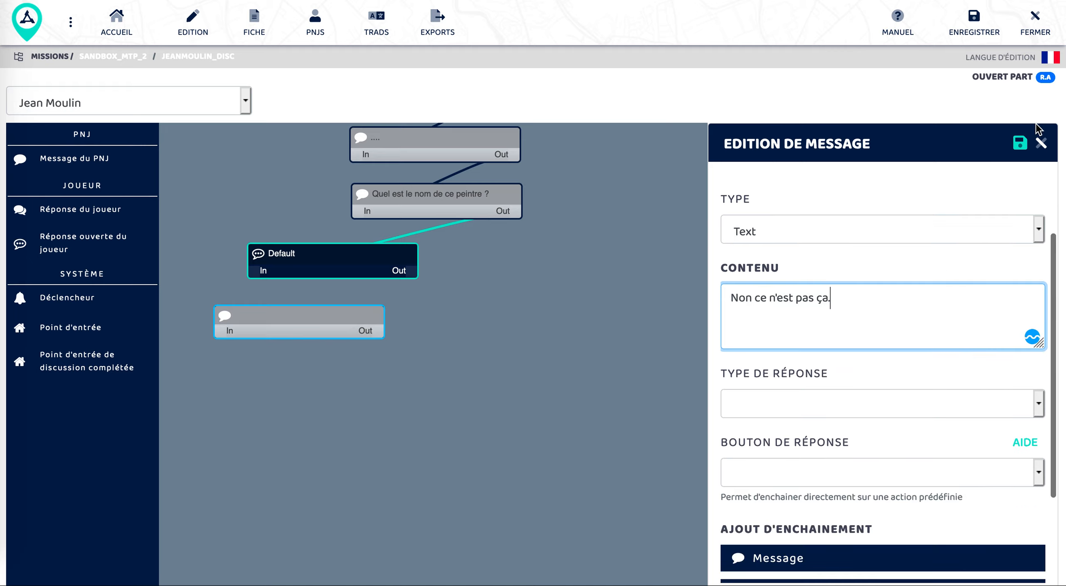
left_click(1020, 144)
Link the Default answer's output to the "Non ce n'est pas ça." message and adjust the positions of both nodes.
left_click_drag(409, 267, 219, 334)
left_click_drag(286, 322, 275, 322)
left_click(424, 337)
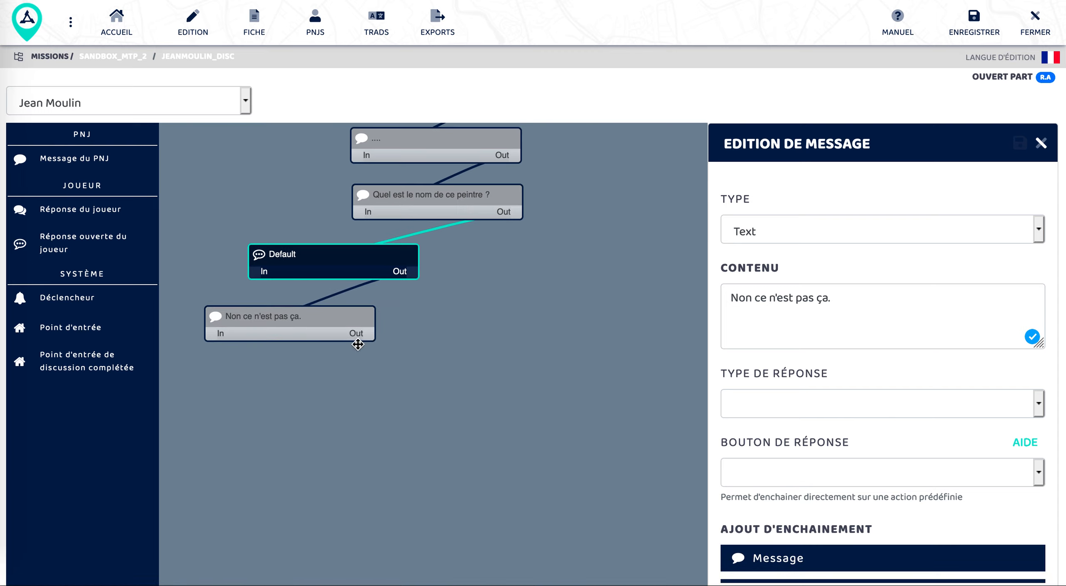
left_click_drag(498, 338, 558, 435)
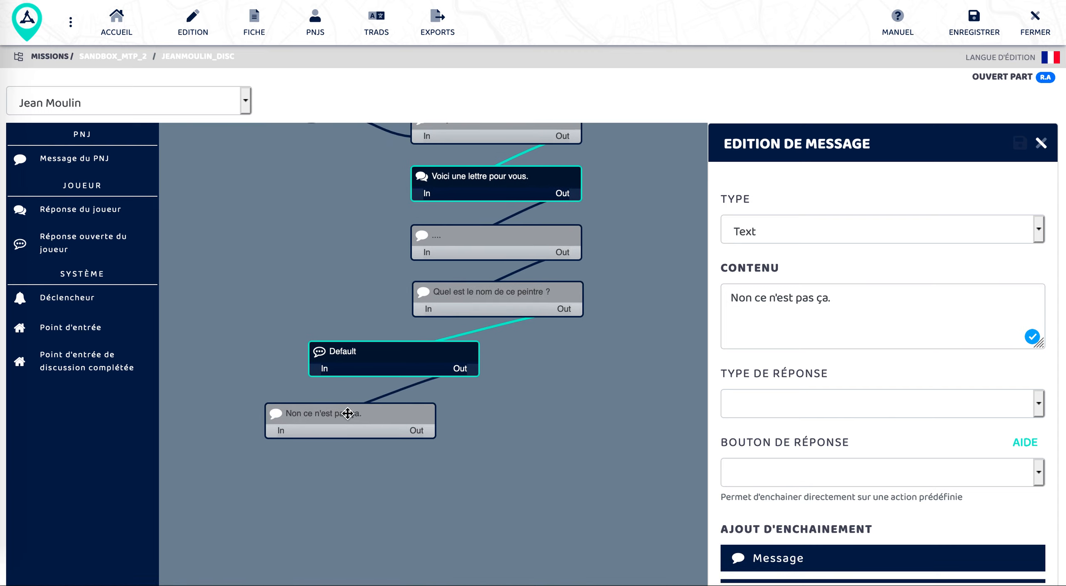
left_click_drag(378, 363, 379, 367)
Chain a second open player answer (AnswerOpened) to the "Quel est le nom de ce peintre ?" message.
left_click_drag(621, 452, 553, 452)
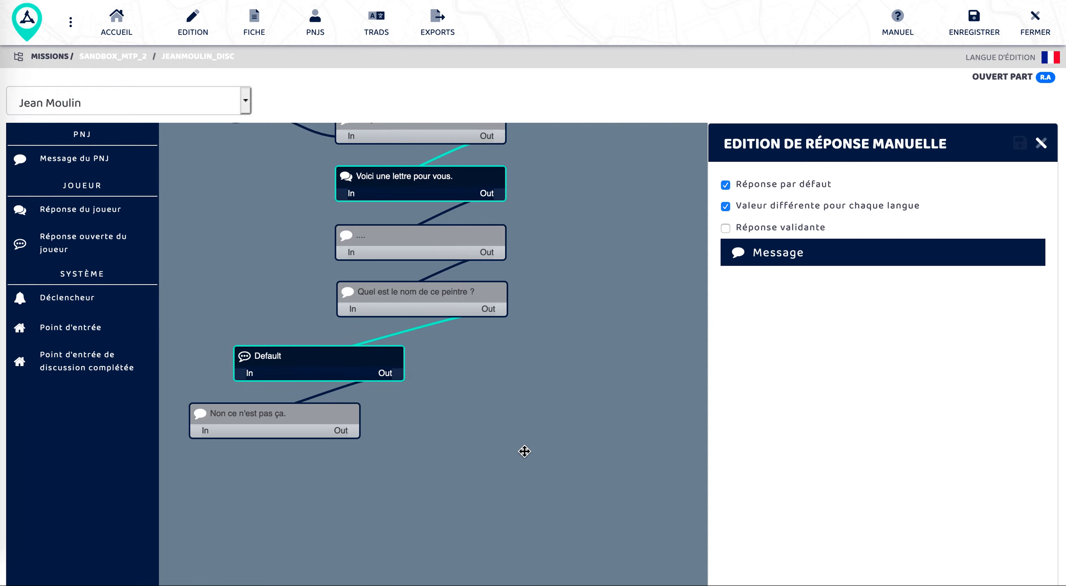
left_click_drag(526, 447, 460, 448)
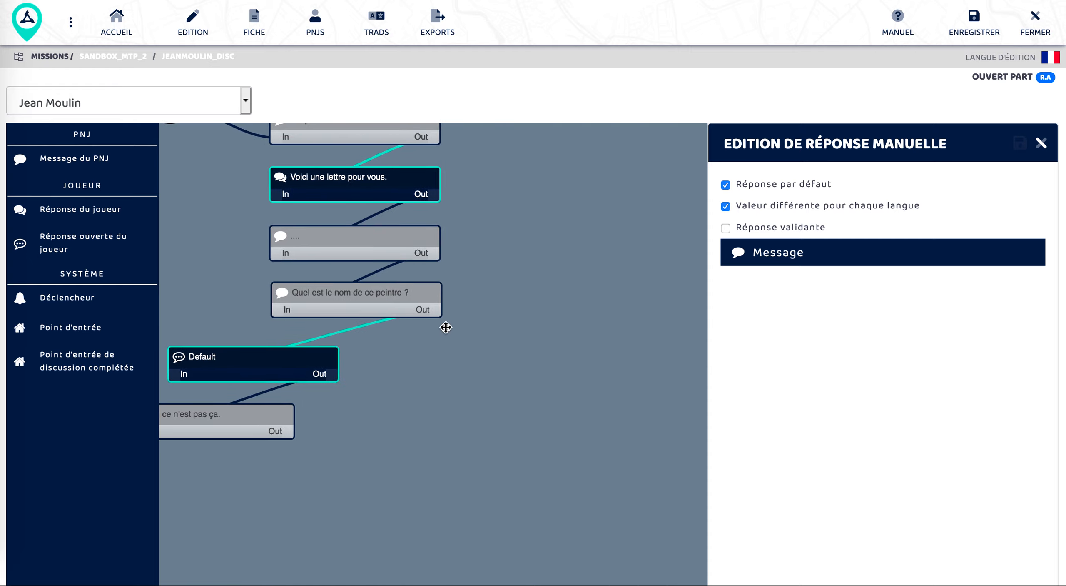
left_click(414, 312)
scroll(766, 492, "down", 3)
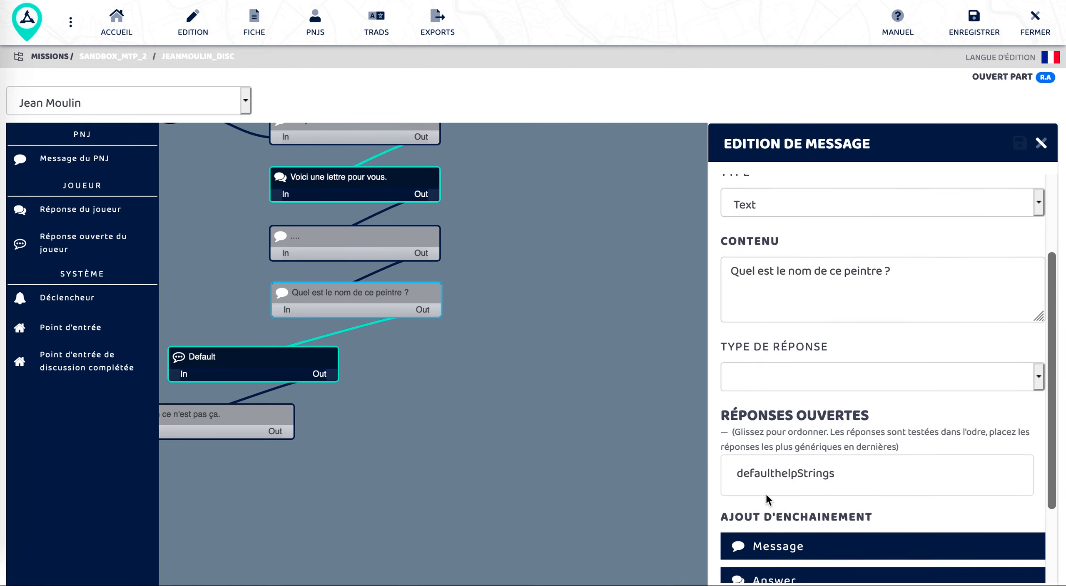
scroll(766, 493, "down", 2)
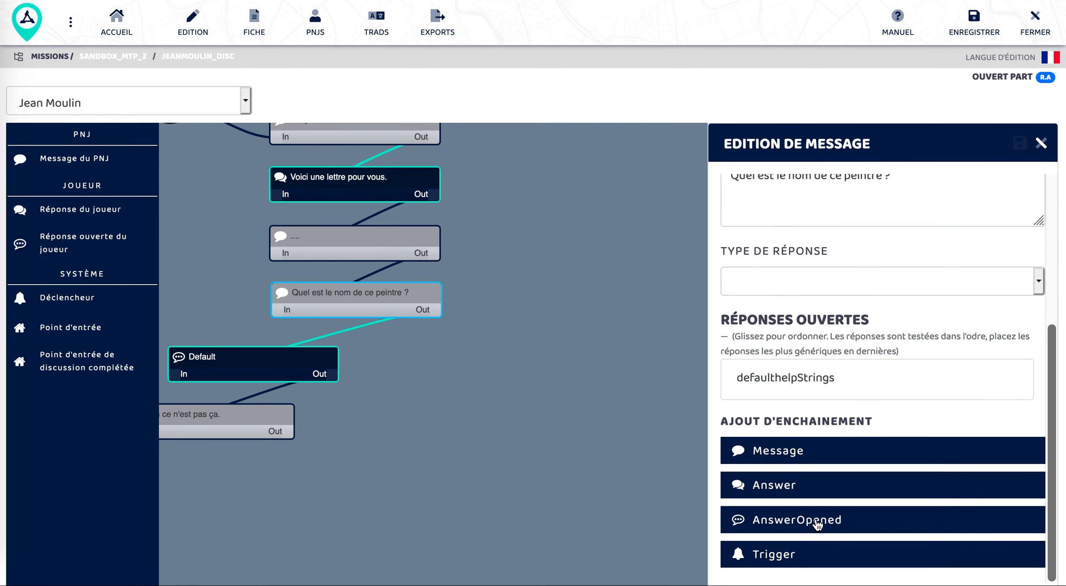
left_click(818, 524)
Turn off the "Valeur différente pour chaque langue" option for the second open answer.
left_click(817, 255)
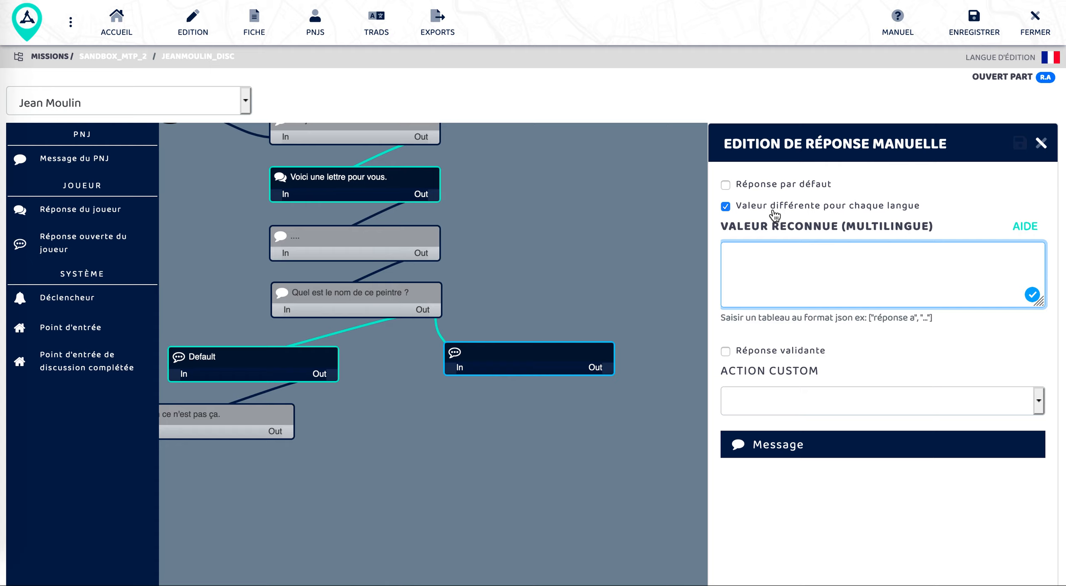
left_click(774, 210)
left_click(774, 215)
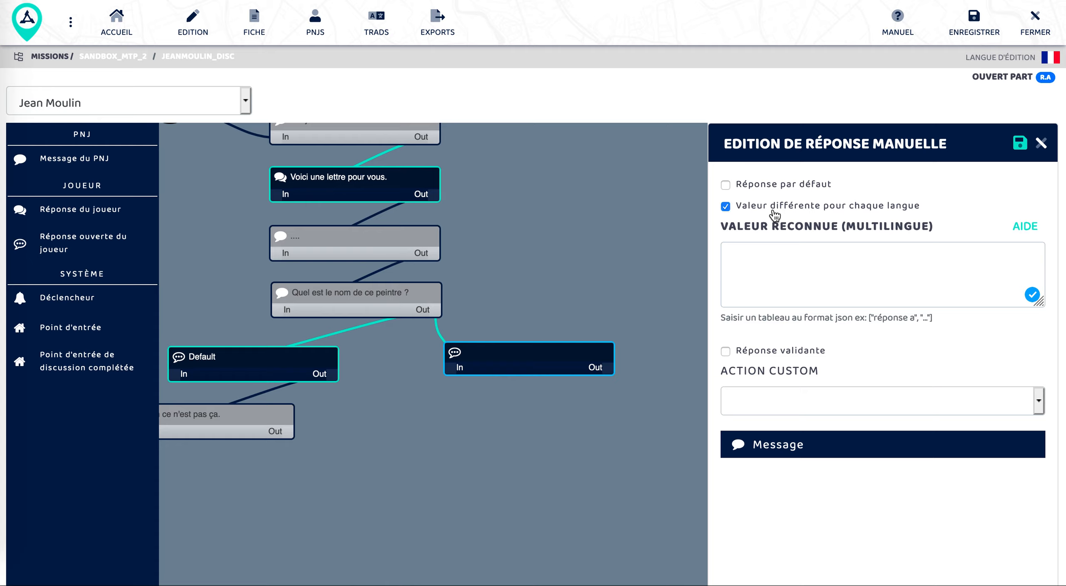
left_click(775, 215)
Enter a three-entry JSON array as the open answer's recognised value, with "frederic bazille" as its first entry.
left_click(769, 299)
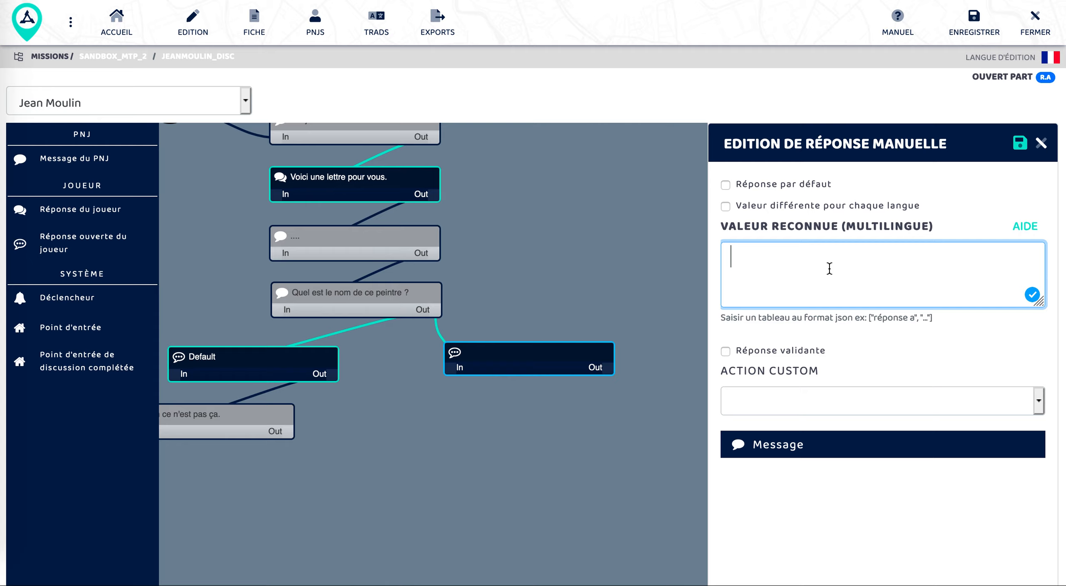
type("[]")
key("Left")
type("\"\",\"\",\"\"")
type("frederic bazille")
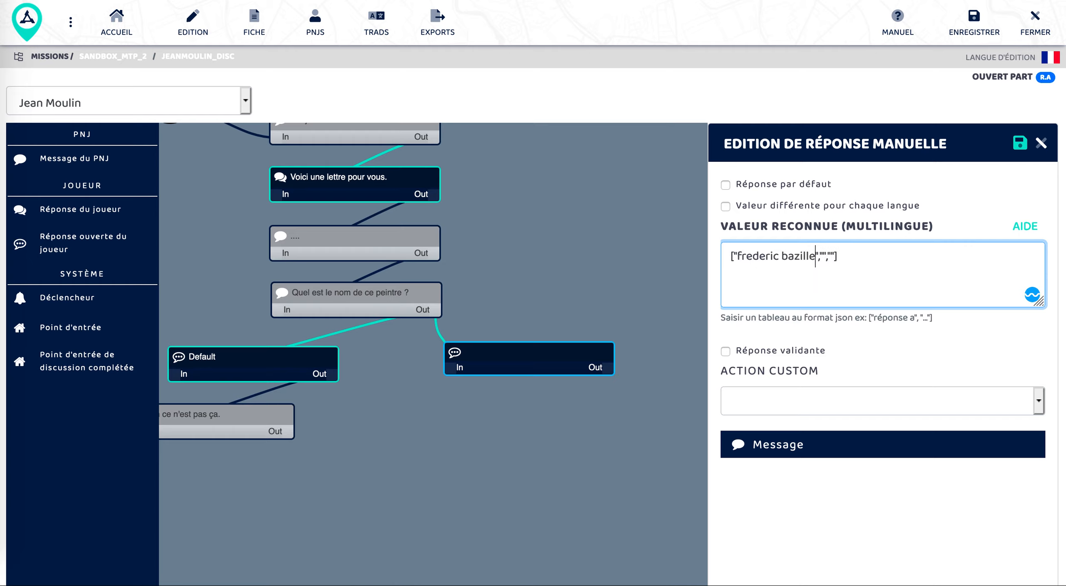
Change letters of the first recognised entry to capitals so that it reads "frederIc BaZille".
key("alt+Left")
key("alt+Left")
key("alt+Left")
key("alt+Right")
key("alt+Left")
key("alt+Right")
key("alt+Right")
key("Left")
key("Left")
key("Left")
key("Right")
key("Right")
key("shift+Right")
type("Z")
key("alt+Left")
key("shift+Right")
type("B")
key("Left")
key("Left")
key("Left")
type("I")
key("Right")
key("Right")
key("Right")
key("Right")
key("Right")
key("Right")
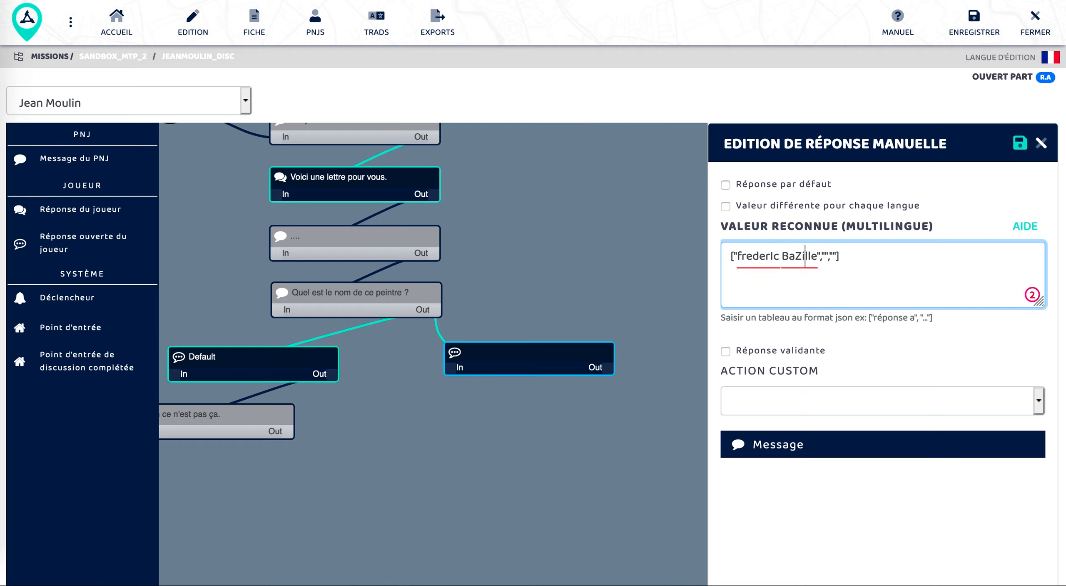
Fill the second entry of the recognised-value array with "frederic bazille".
key("Right")
key("Right")
key("Right")
key("Right")
key("Right")
key("Left")
key("Left")
key("Left")
key("Left")
key("Right")
key("Right")
key("Right")
key("Right")
key("Right")
key("Right")
key("Right")
key("Right")
type("frederic bazille")
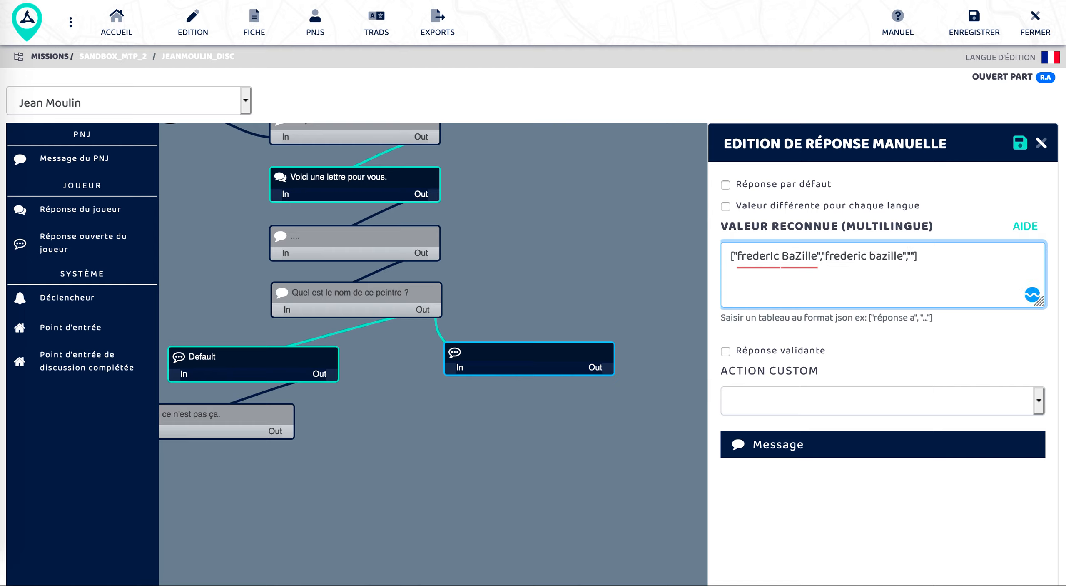
Add the accents to the second recognised entry so that it reads "frédéric bazille".
key("alt+Left")
key("alt+Left")
key("Right")
key("Right")
key("Right")
key("BackSpace")
type("é")
key("Right")
key("Right")
key("BackSpace")
type("é")
Fill the third entry of the recognised-value array with "frederic bazille".
key("Right")
key("Right")
key("Right")
key("Right")
key("Right")
key("Right")
key("Right")
key("Right")
key("Right")
type("frederic bazille")
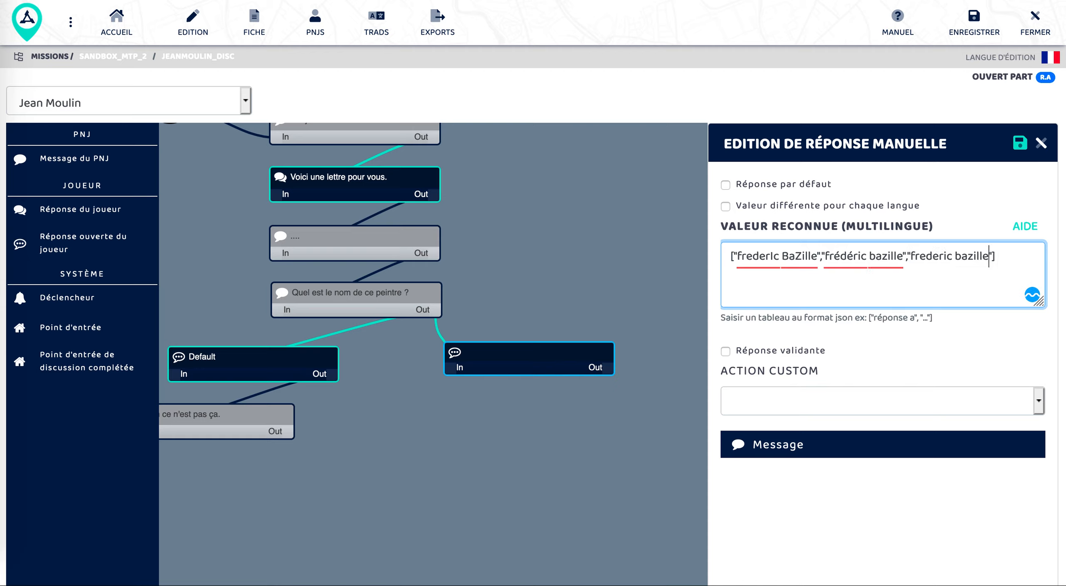
type("s")
key("Left")
key("Left")
key("Left")
key("Left")
key("Left")
key("BackSpace")
type("s")
key("Right")
key("Right")
key("BackSpace")
key("Right")
key("Right")
key("Right")
key("Right")
key("alt+shift+Left")
key("alt+shift+Left")
key("alt+shift+Left")
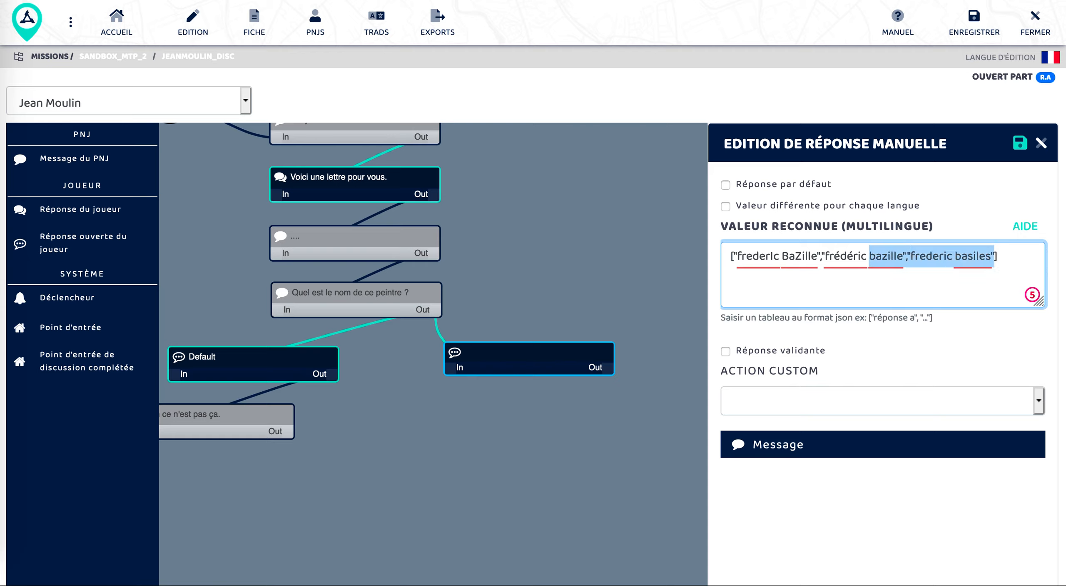
key("alt+shift+Right")
key("shift+Right")
key("shift+Left")
key("shift+Left")
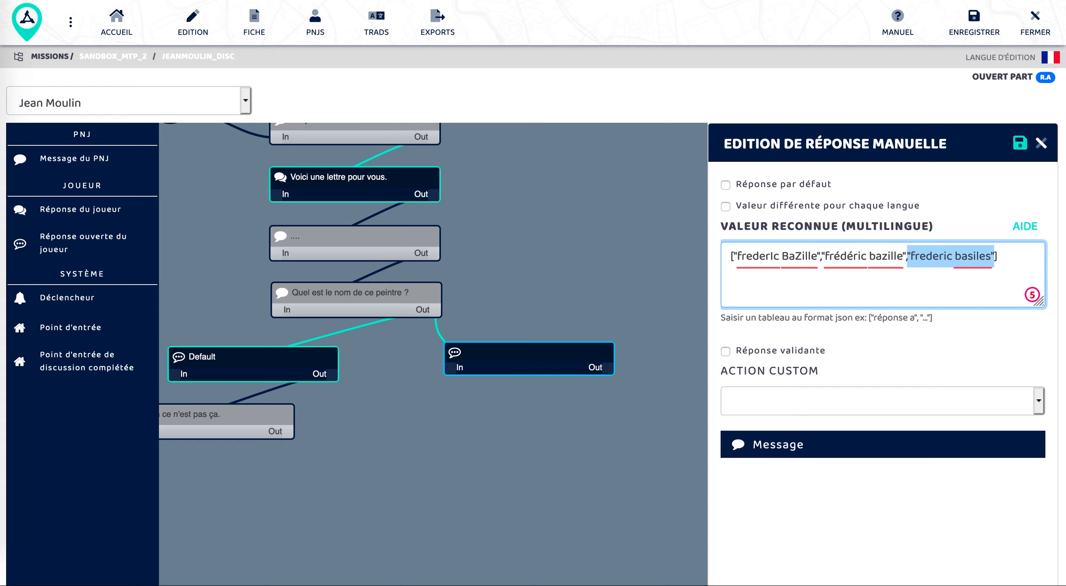
key("BackSpace")
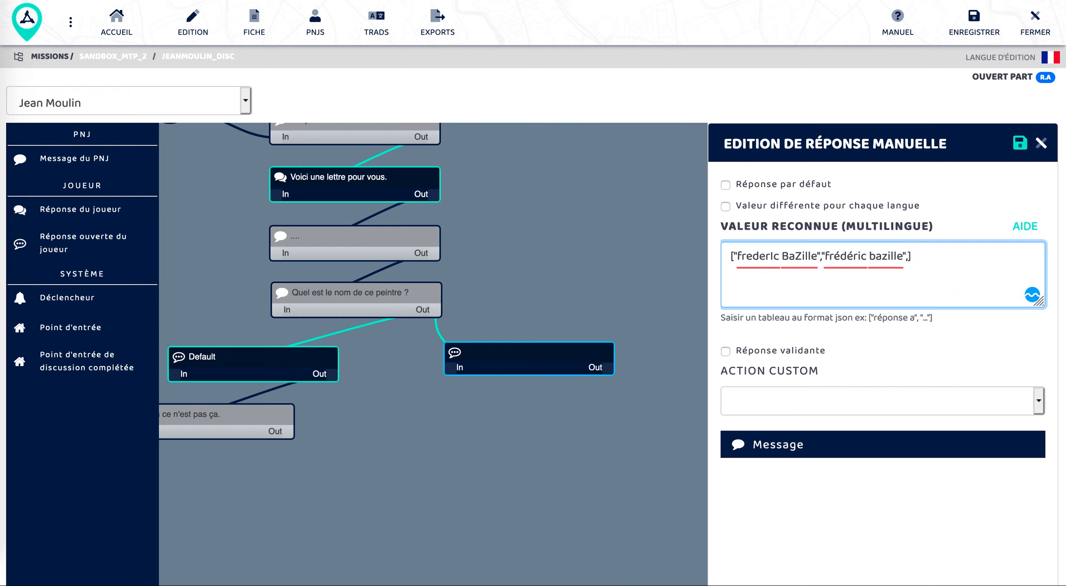
key("BackSpace")
Change the surname in the first recognised entry to lowercase "bazille" and save the open answer.
left_click(797, 256)
key("BackSpace")
type("z")
key("Left")
key("Left")
key("BackSpace")
type("b")
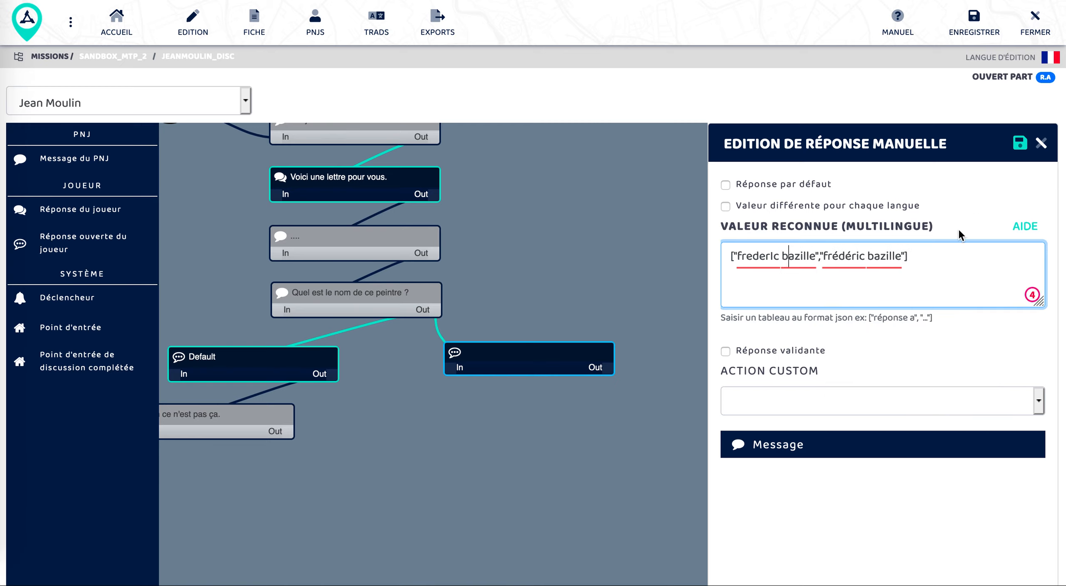
left_click(1020, 143)
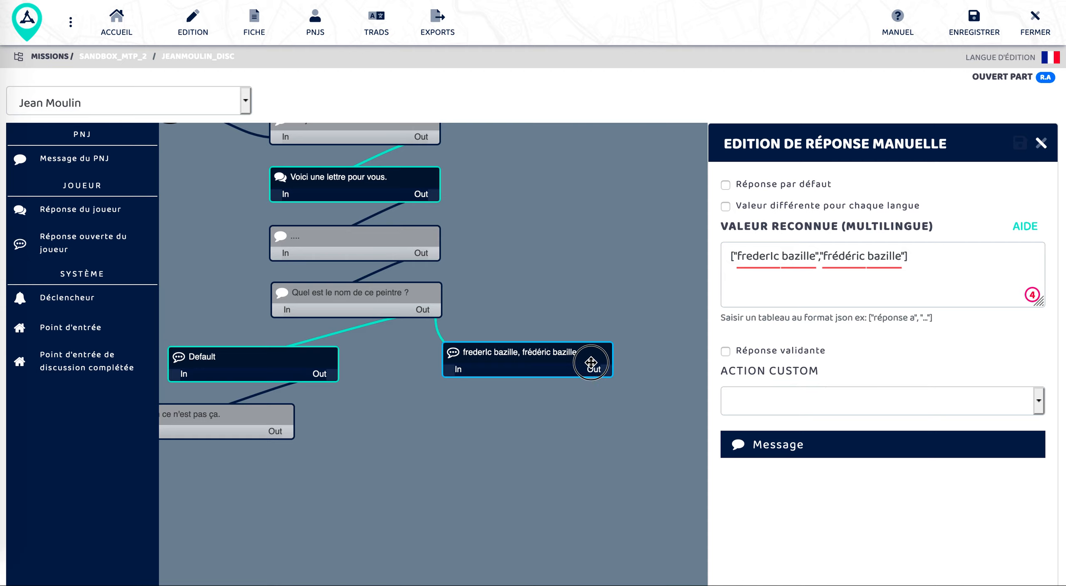
Mark the recognised painter answer as a validating response (Réponse validante), move its block slightly, and save it.
left_click_drag(602, 361, 567, 373)
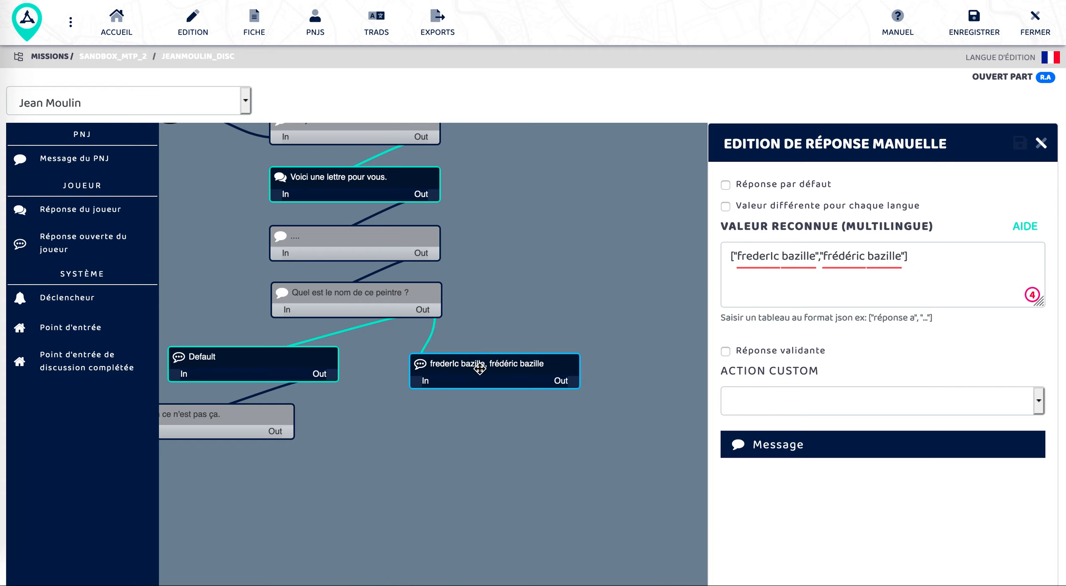
left_click(726, 351)
left_click(1017, 143)
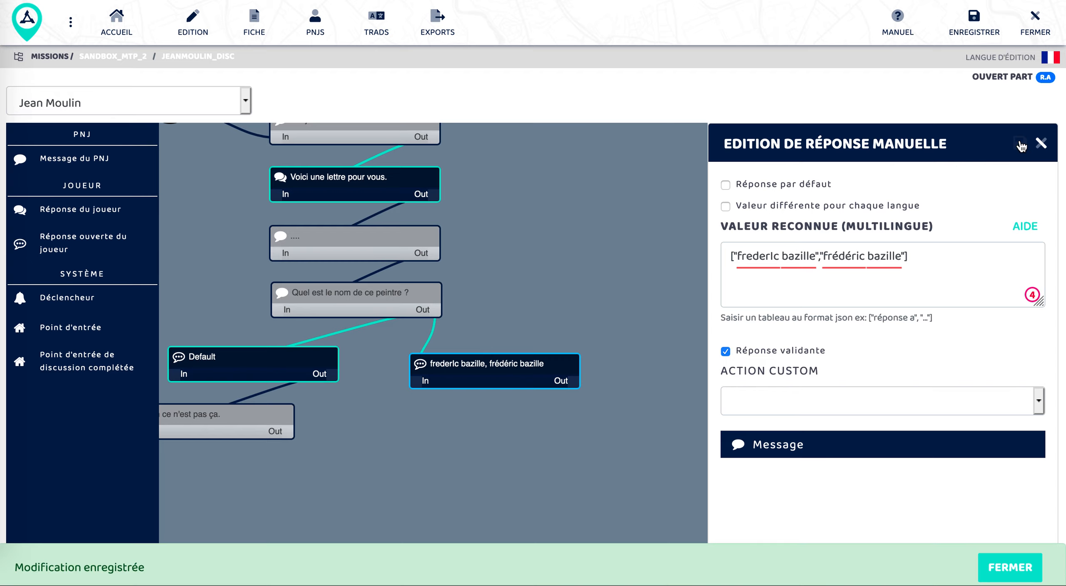
left_click(995, 573)
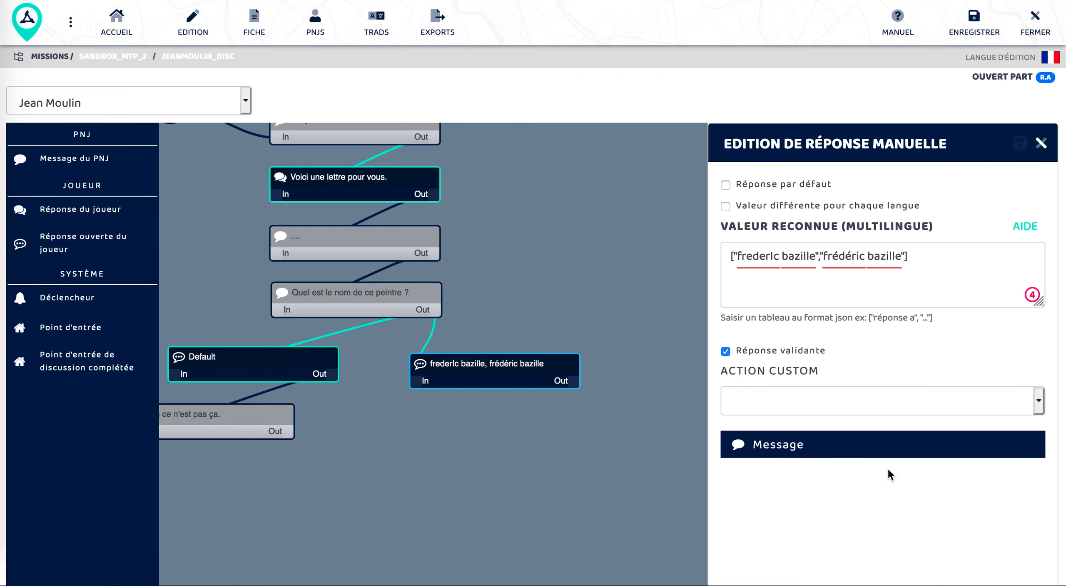
Check the custom action options of the recognised painter answer and reposition its block beside the painter question.
left_click_drag(502, 369, 421, 410)
left_click_drag(412, 344, 453, 339)
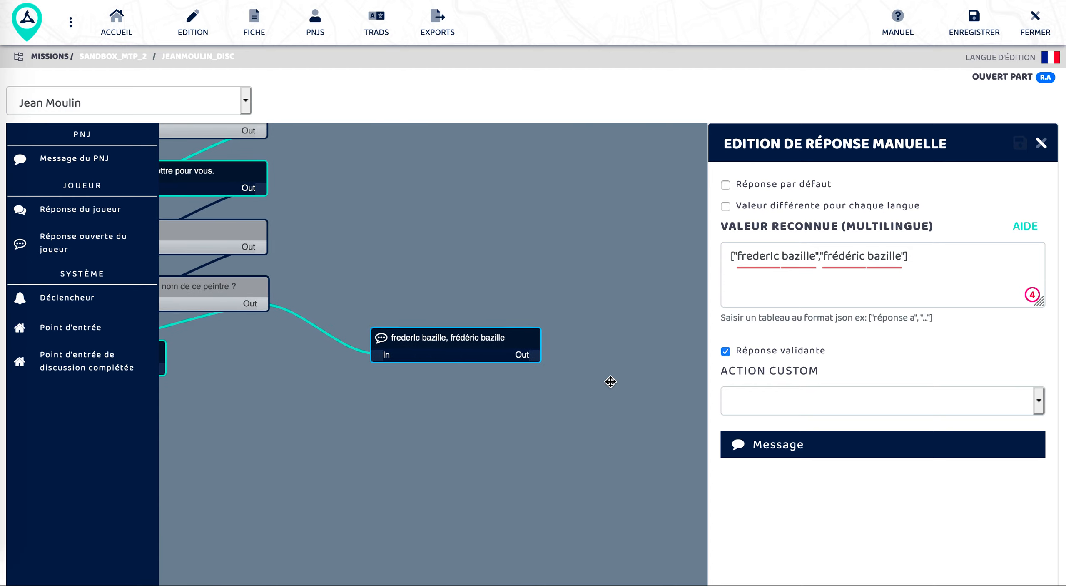
left_click(471, 338)
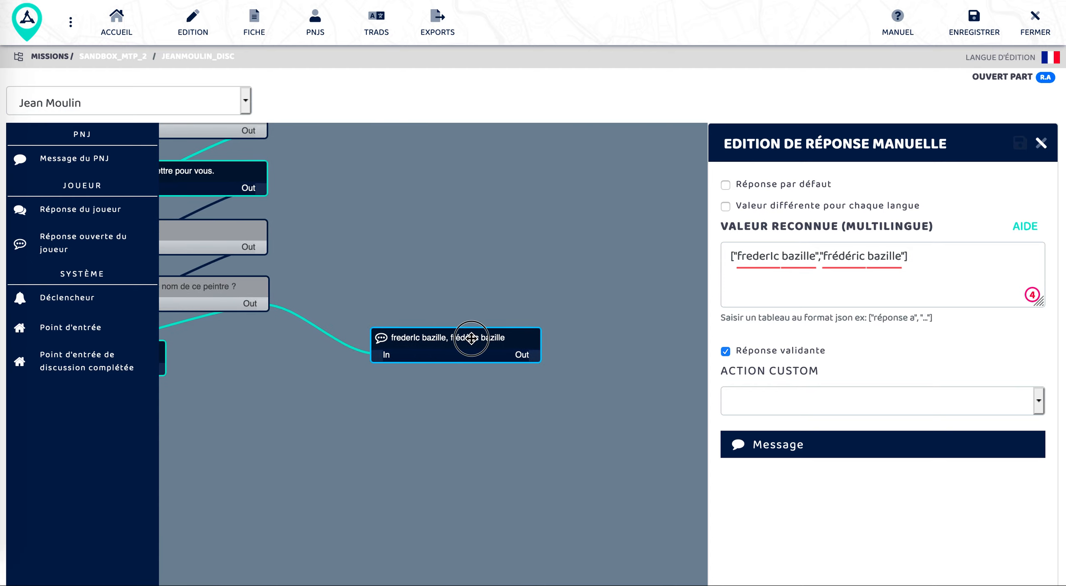
left_click(830, 395)
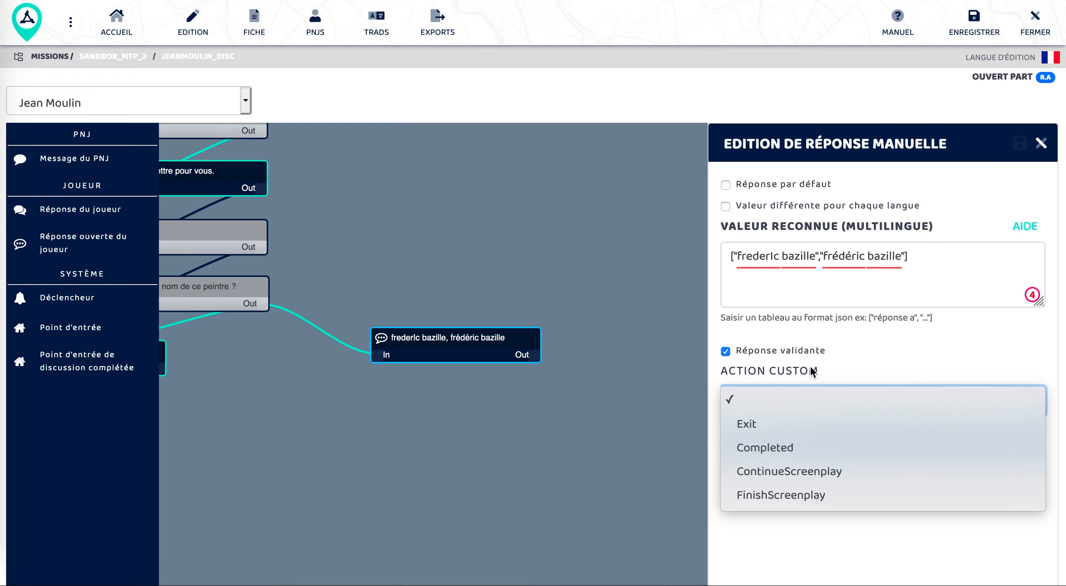
left_click(691, 422)
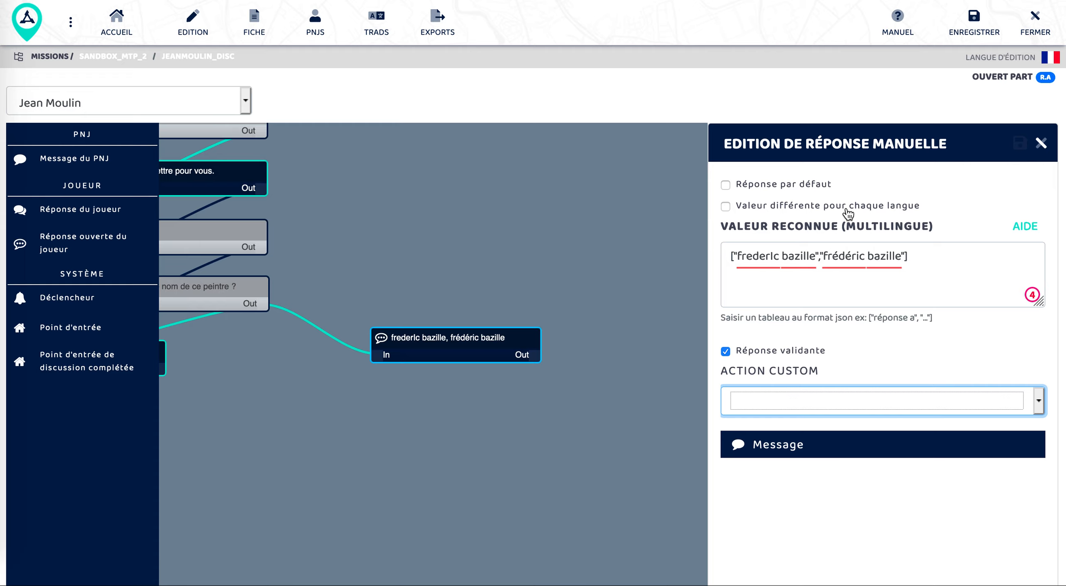
left_click_drag(432, 360, 462, 309)
left_click_drag(542, 391, 634, 383)
left_click_drag(508, 393, 515, 384)
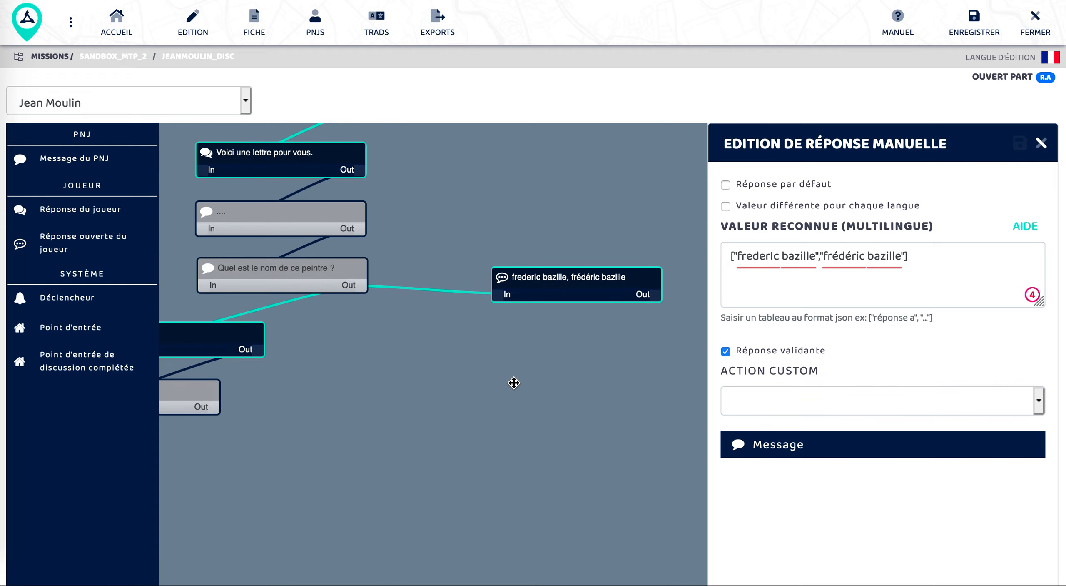
Examine the order of the open answers in the settings of the message "Quel est le nom de ce peintre ?".
left_click(290, 269)
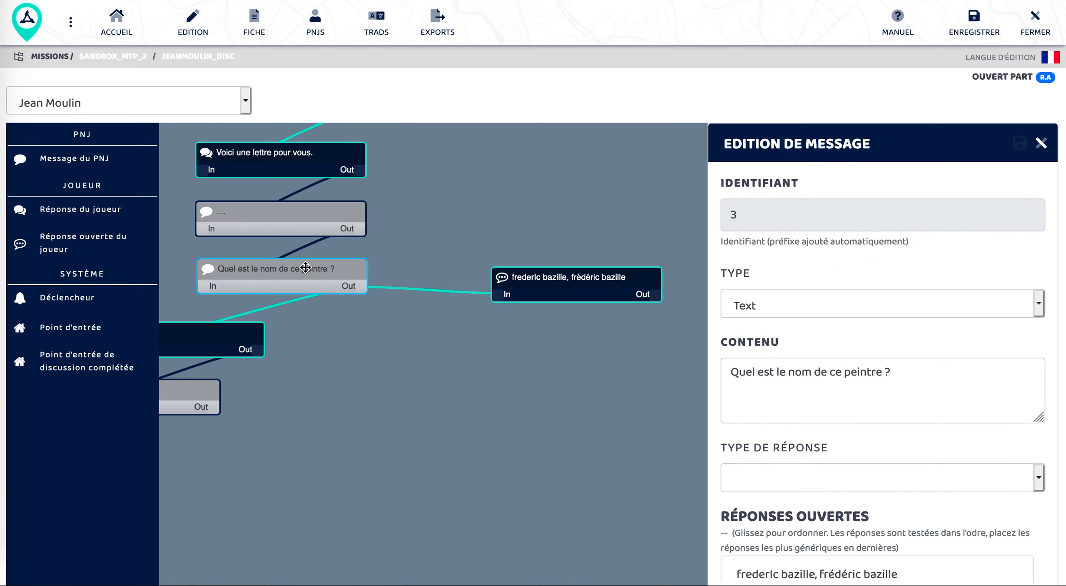
scroll(855, 418, "down", 4)
scroll(855, 418, "down", 2)
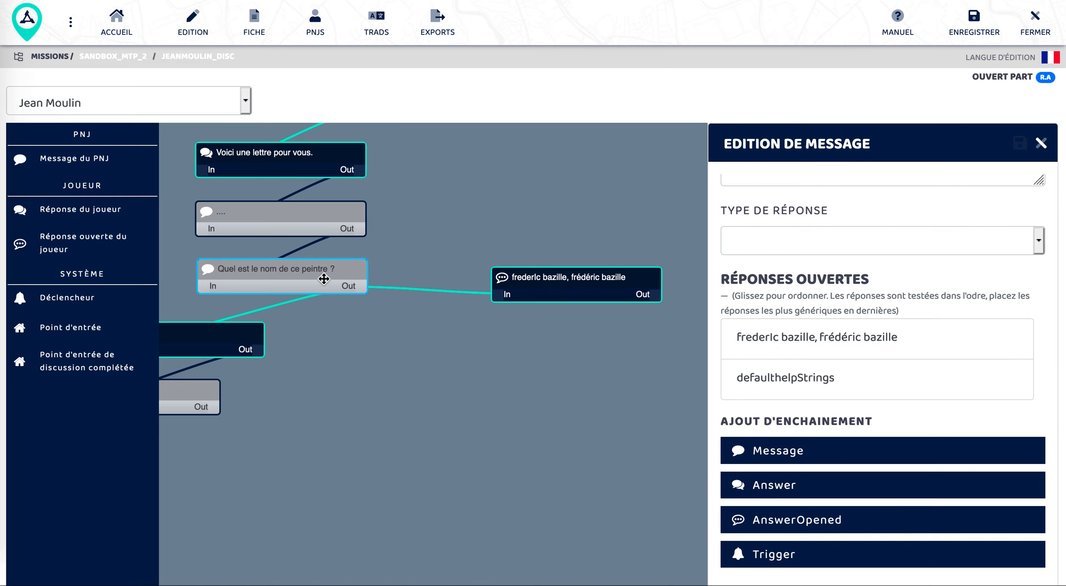
scroll(856, 256, "up", 6)
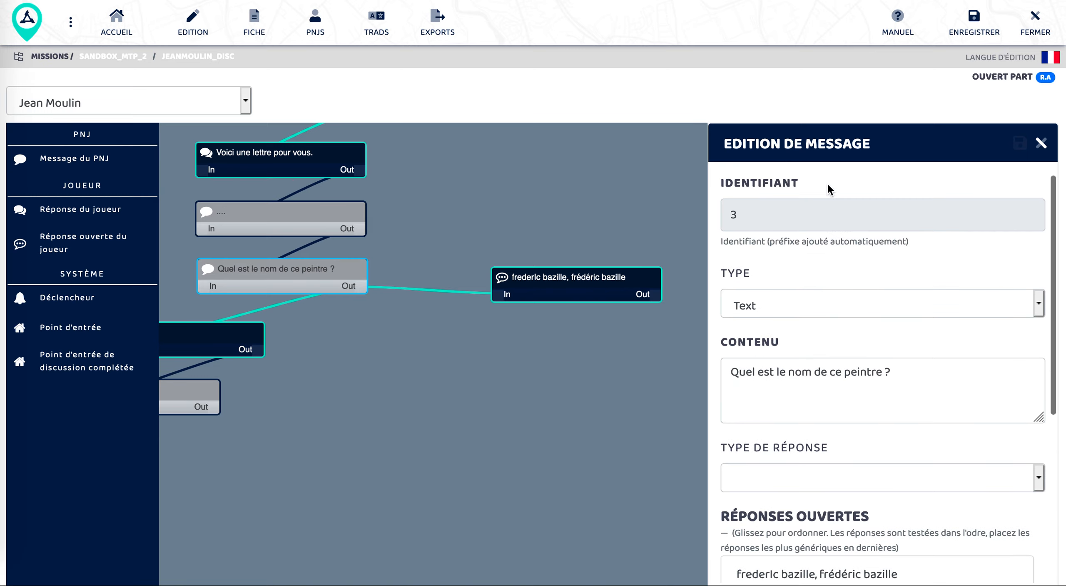
scroll(840, 265, "down", 5)
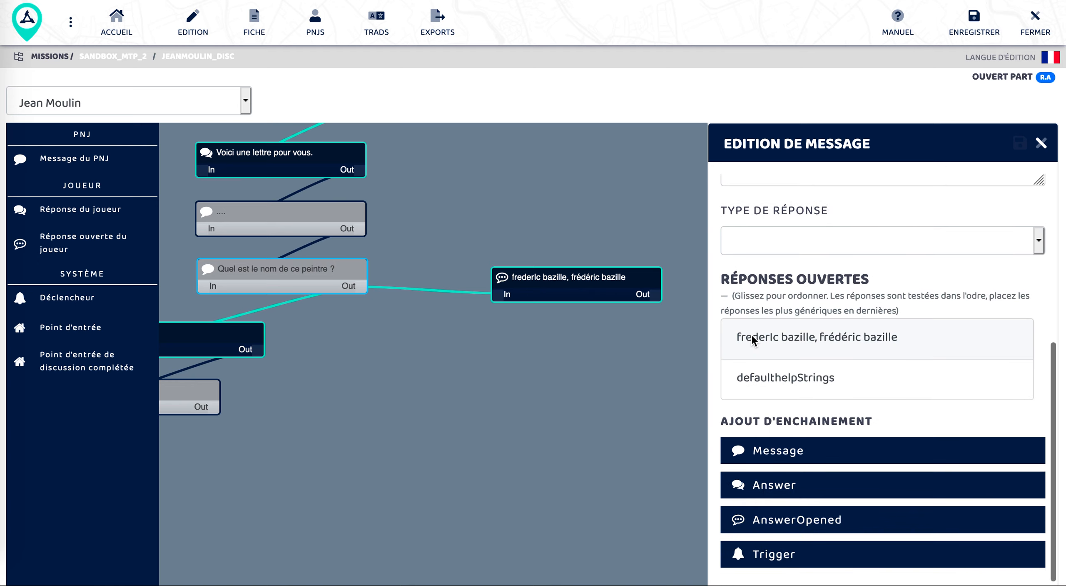
mouse_move(765, 337)
left_mouse_down()
mouse_move(757, 405)
mouse_move(759, 317)
left_mouse_up()
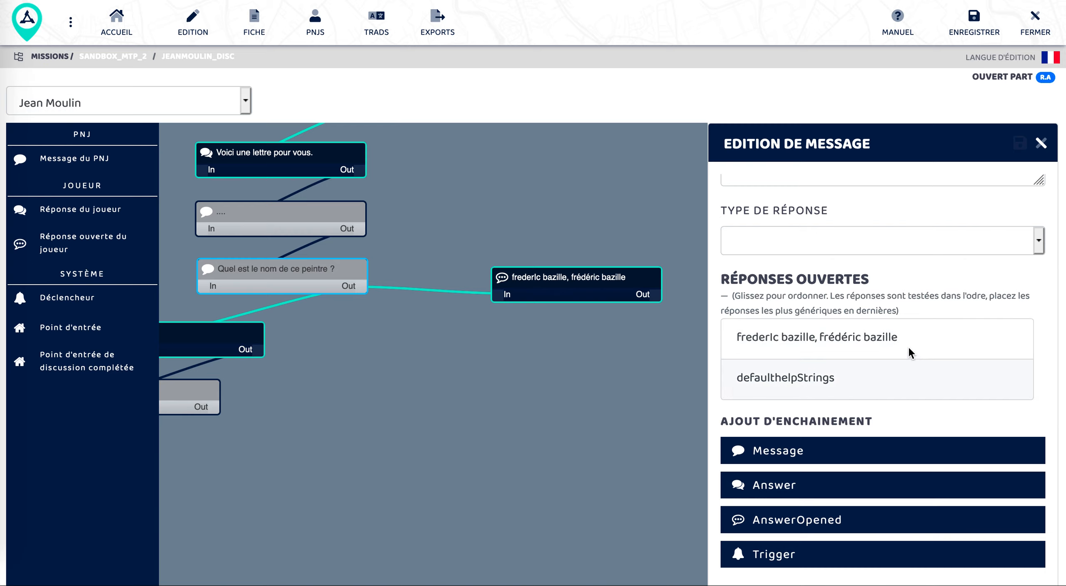
left_click(503, 279)
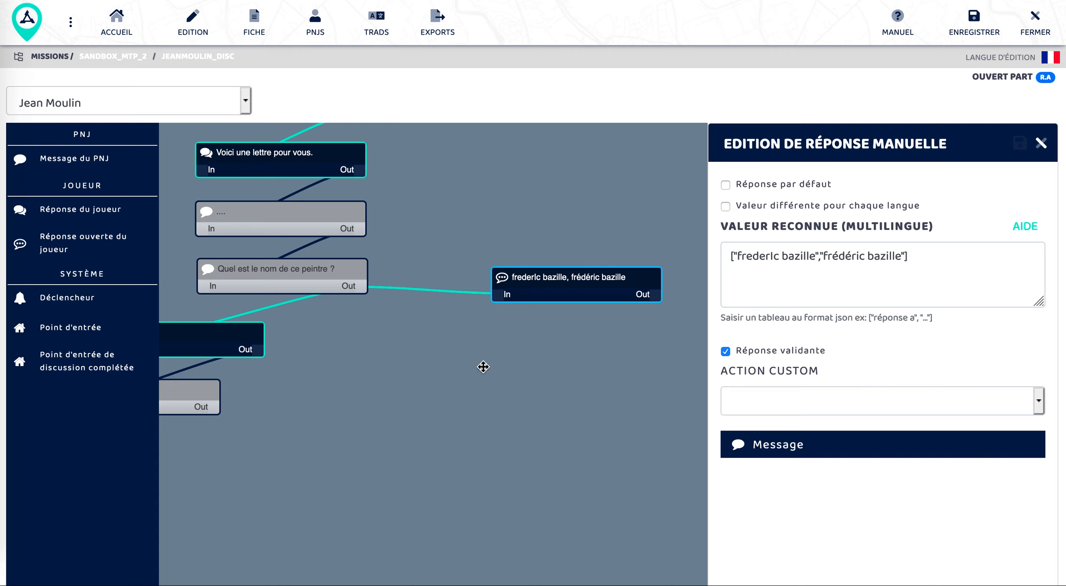
left_click(355, 279)
scroll(792, 358, "down", 5)
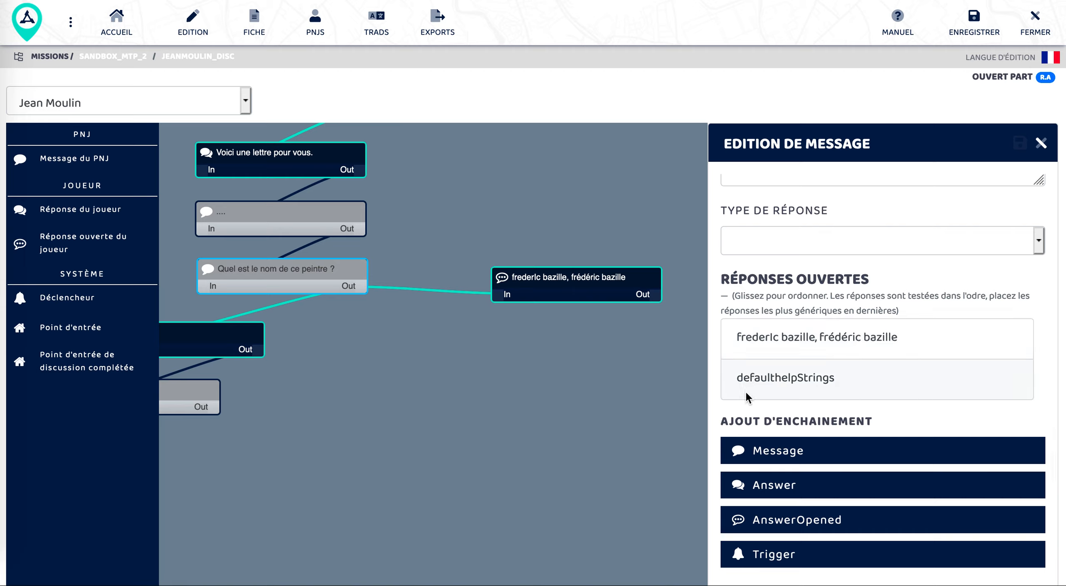
Try the default answer ahead of the recognised painter answer in the open-answer order and restore it to last place.
left_click_drag(745, 390, 741, 333)
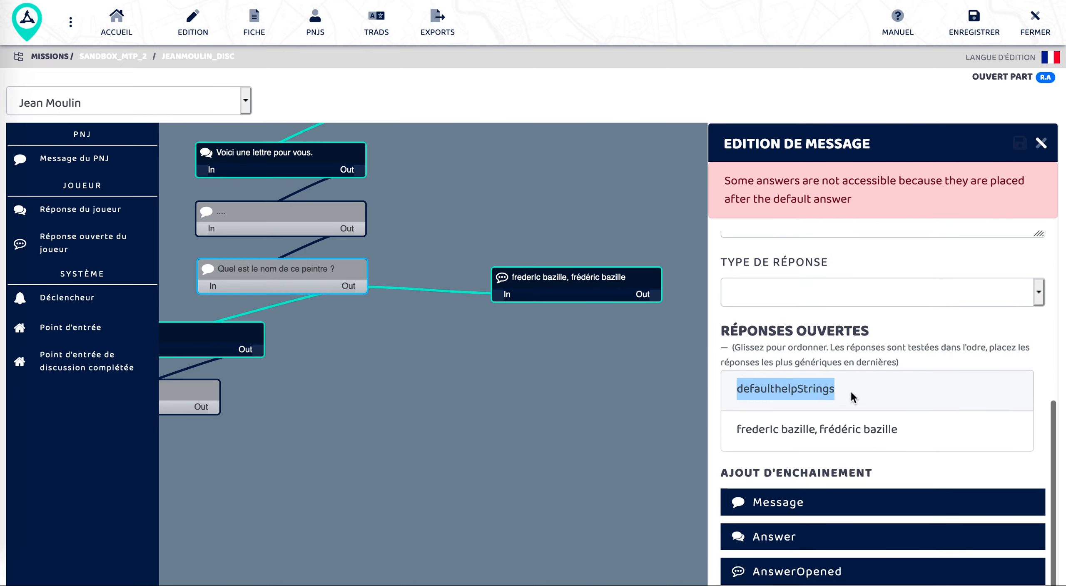
mouse_move(850, 390)
left_mouse_down()
mouse_move(850, 416)
mouse_move(849, 373)
left_mouse_up()
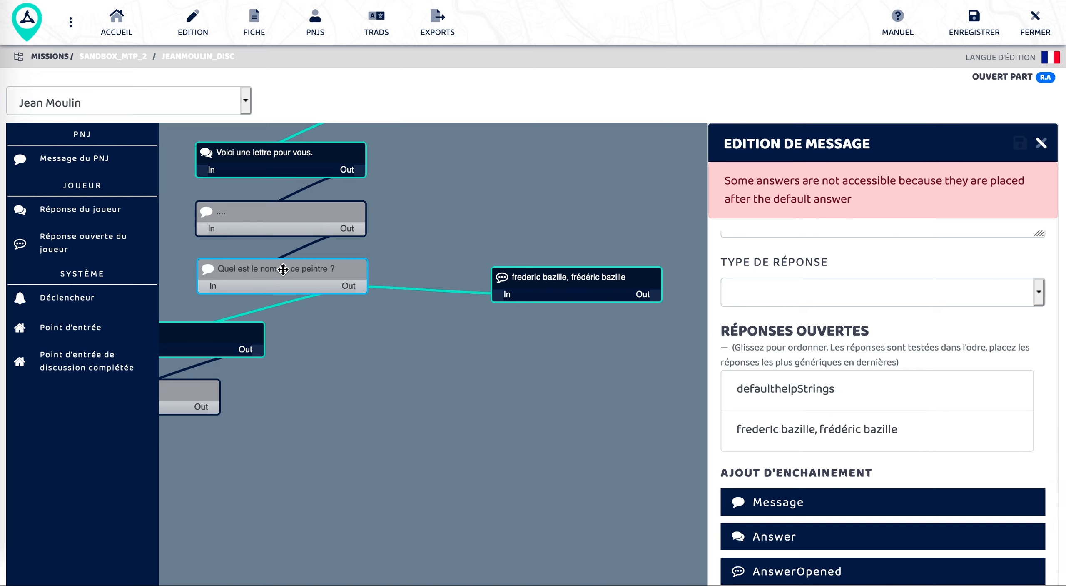
left_click_drag(244, 412, 406, 398)
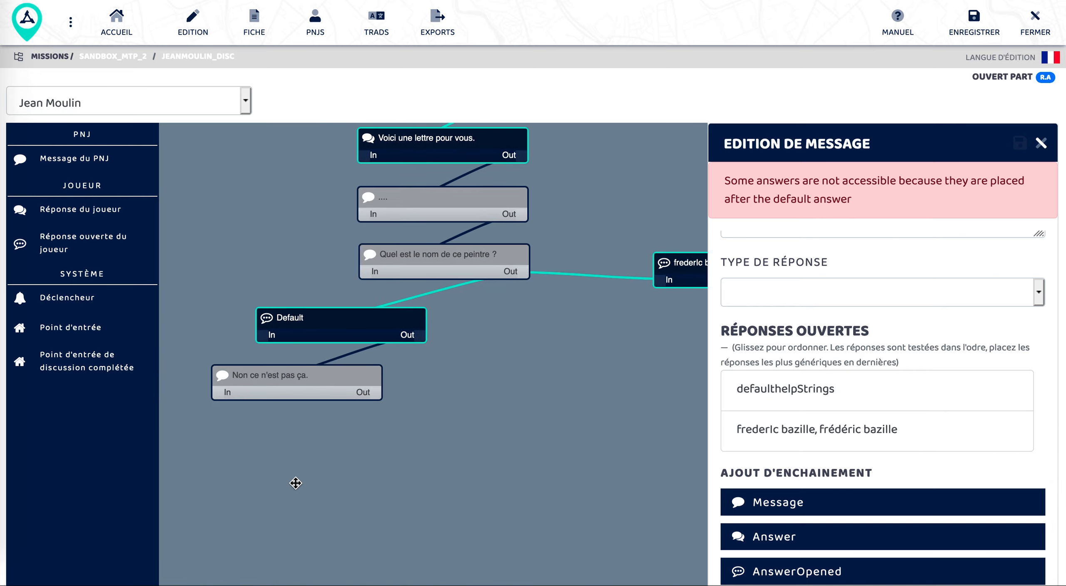
left_click_drag(964, 394, 960, 431)
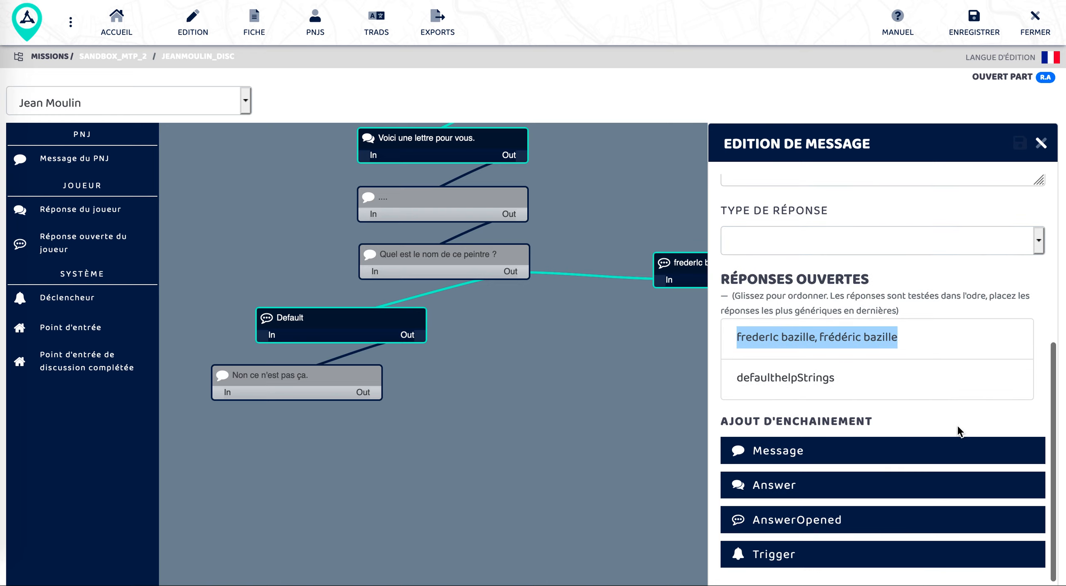
Add another open player answer block below the recognised painter answer.
left_click_drag(598, 424, 402, 402)
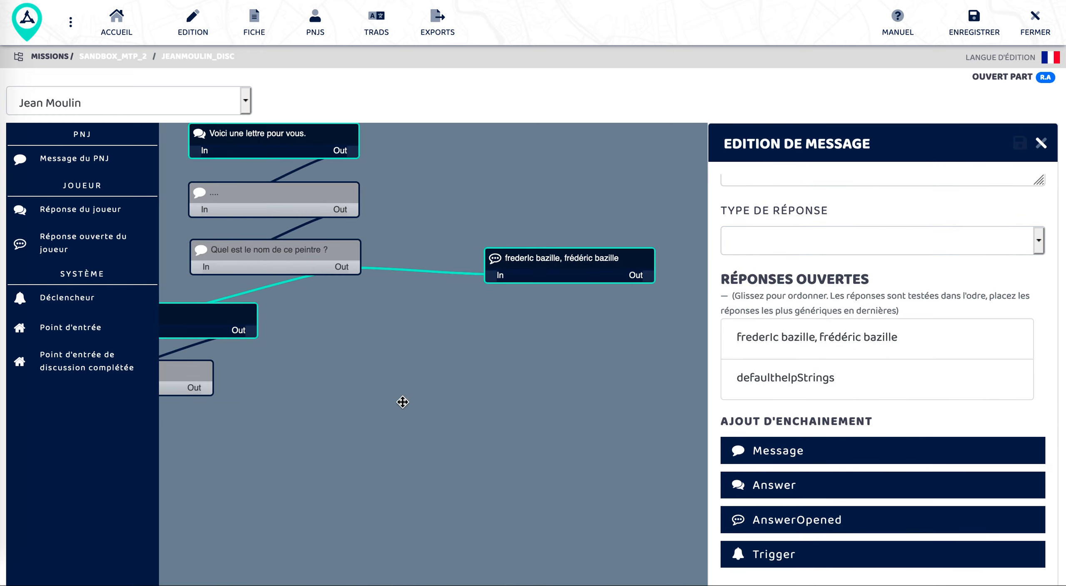
left_click_drag(86, 236, 395, 342)
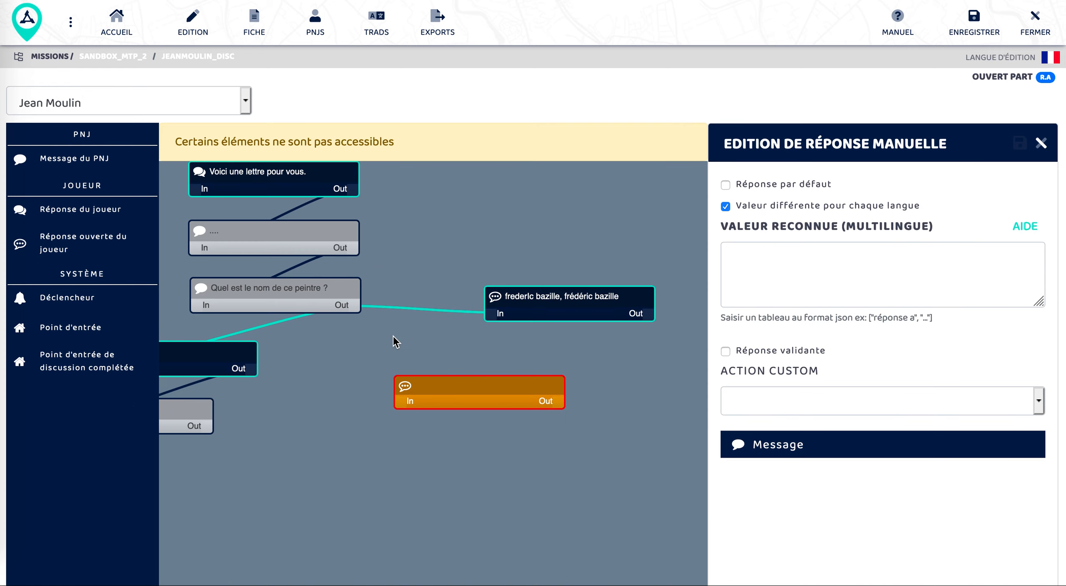
left_click_drag(440, 393, 418, 393)
Set the new open answer's recognised value to ["toto"], disable the different value per language option, and save it.
left_click(794, 279)
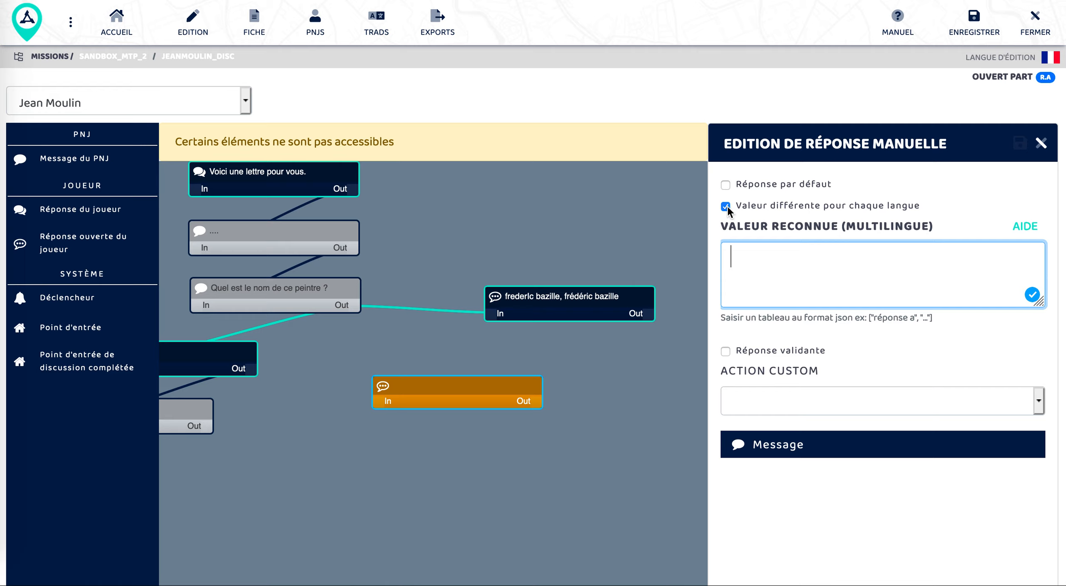
type("[\"toto")
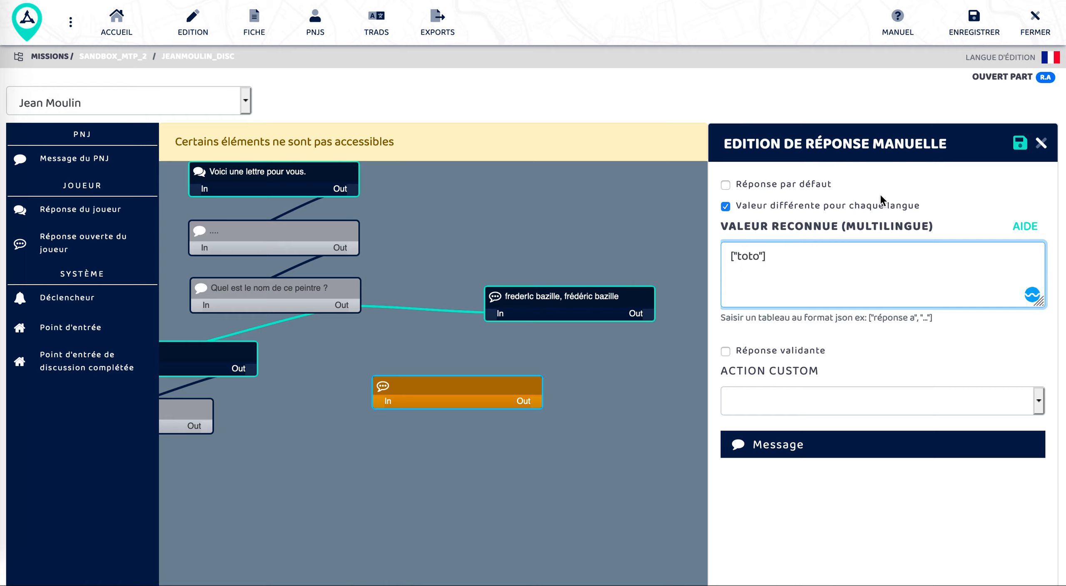
left_click(777, 207)
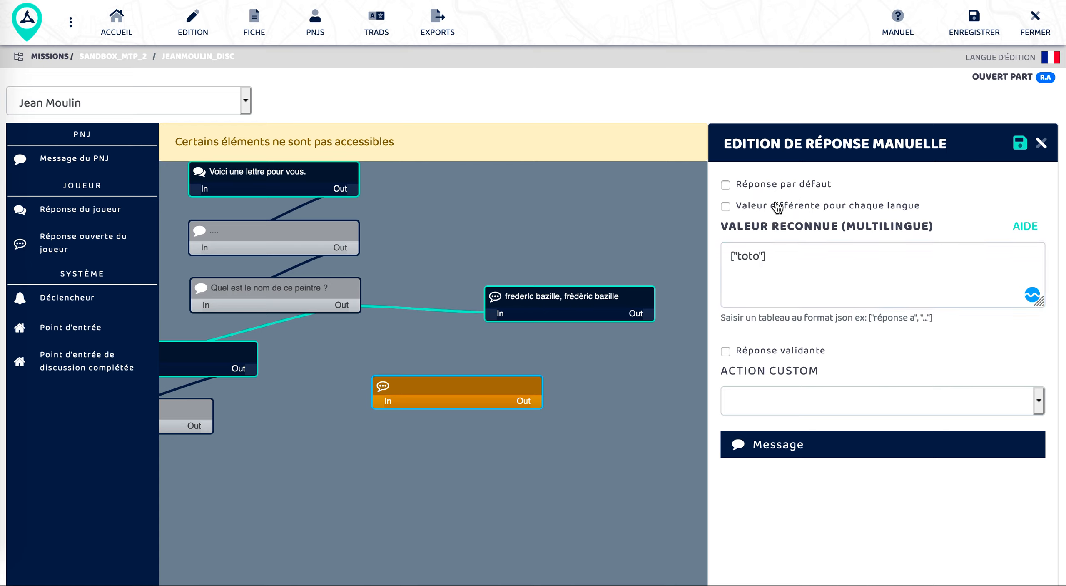
left_click(1020, 144)
left_click(1004, 570)
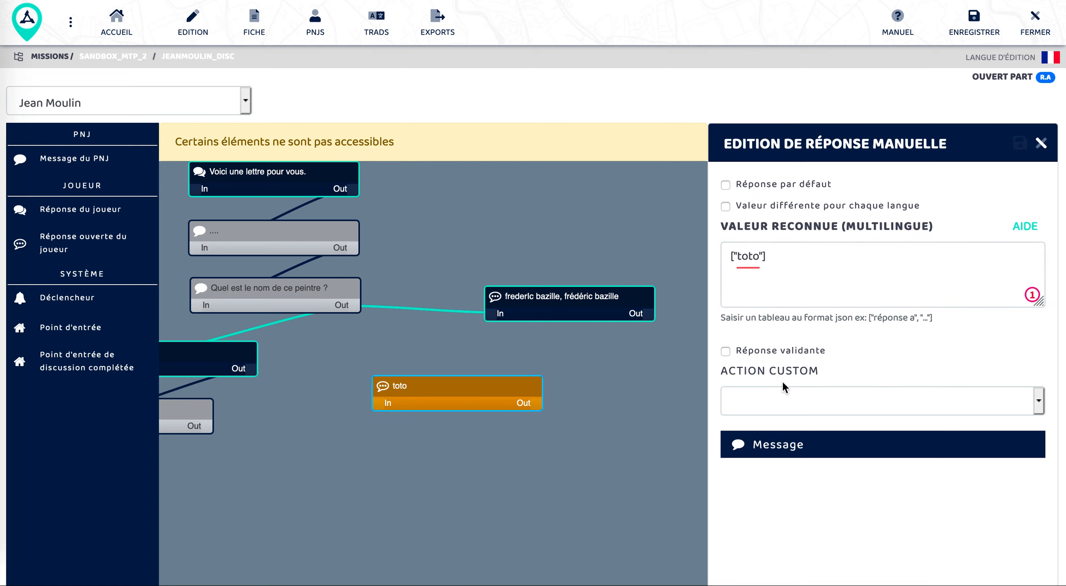
left_click(761, 257)
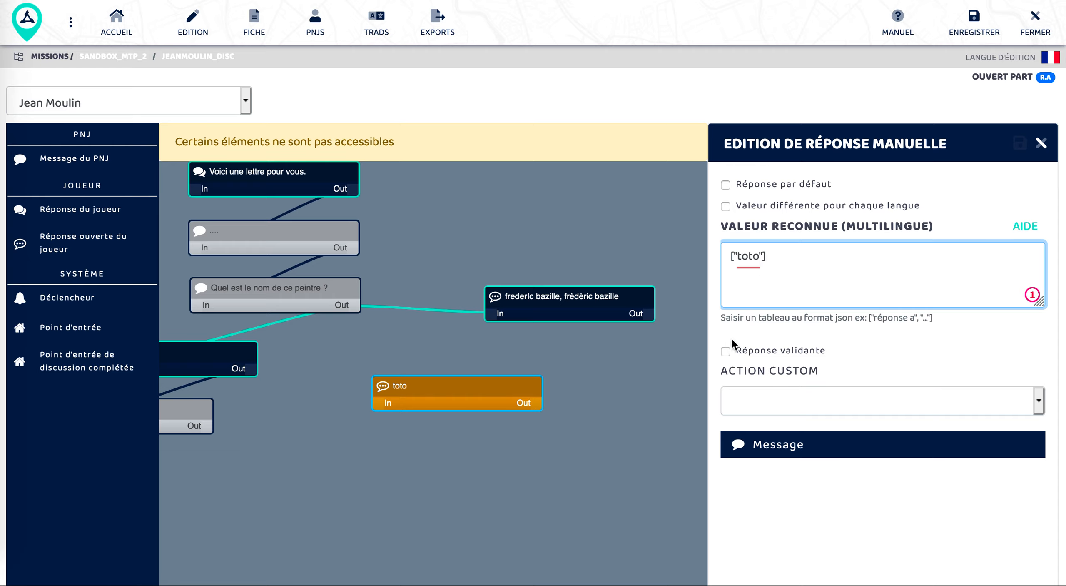
Link the painter question's output to the "toto" answer and move that block closer beneath the question.
left_click(352, 308)
mouse_move(353, 309)
left_mouse_down()
mouse_move(369, 388)
mouse_move(385, 403)
left_mouse_up()
left_click_drag(430, 350, 412, 331)
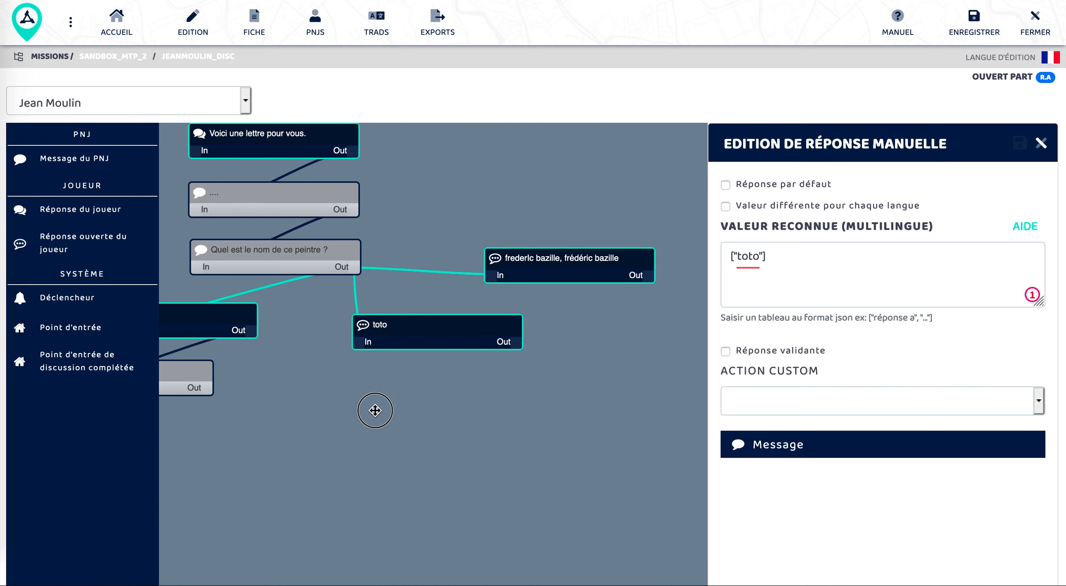
Add a PNJ message block below the "toto" answer and link the answer's output to it.
left_click_drag(373, 407, 443, 397)
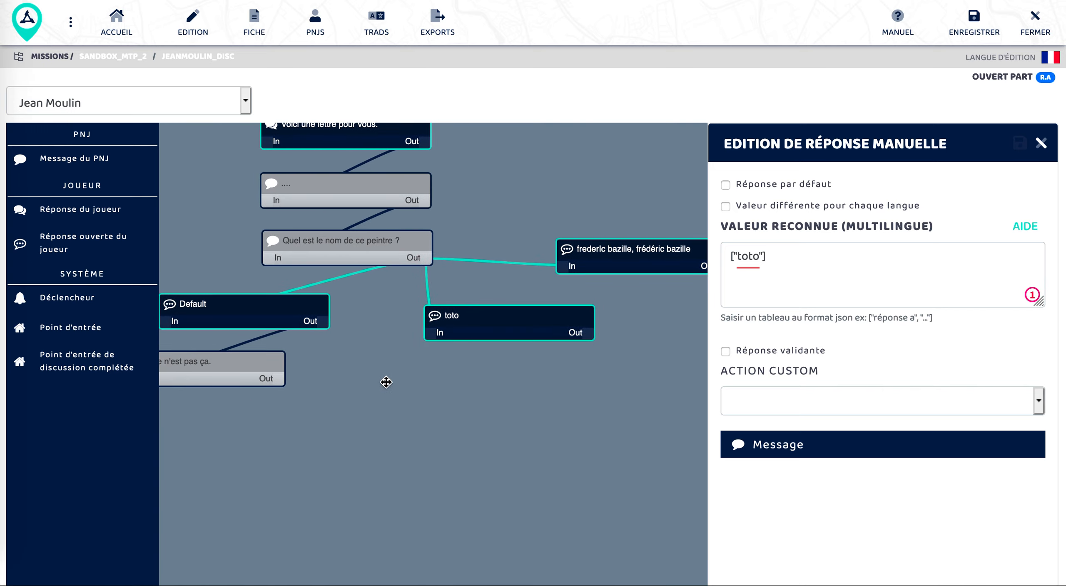
left_click_drag(387, 381, 326, 385)
left_click_drag(100, 166, 495, 374)
left_click_drag(569, 306, 430, 387)
Set the new PNJ message's content to "Vous êtes un rigolo..." and save it.
left_click(864, 367)
type("Vou")
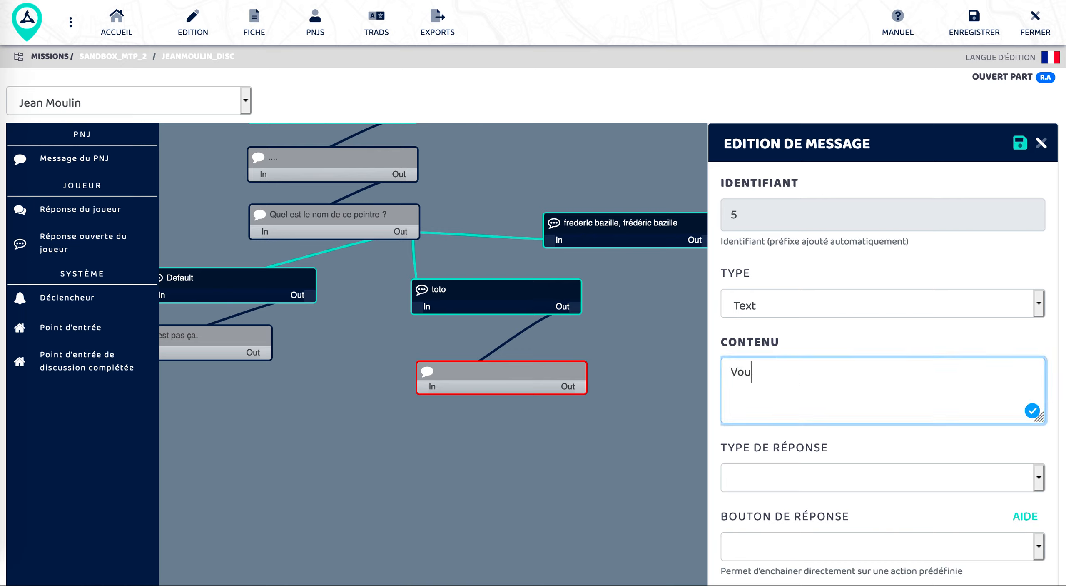
type("s êtes un rigolo...")
left_click(1020, 143)
left_click(1020, 143)
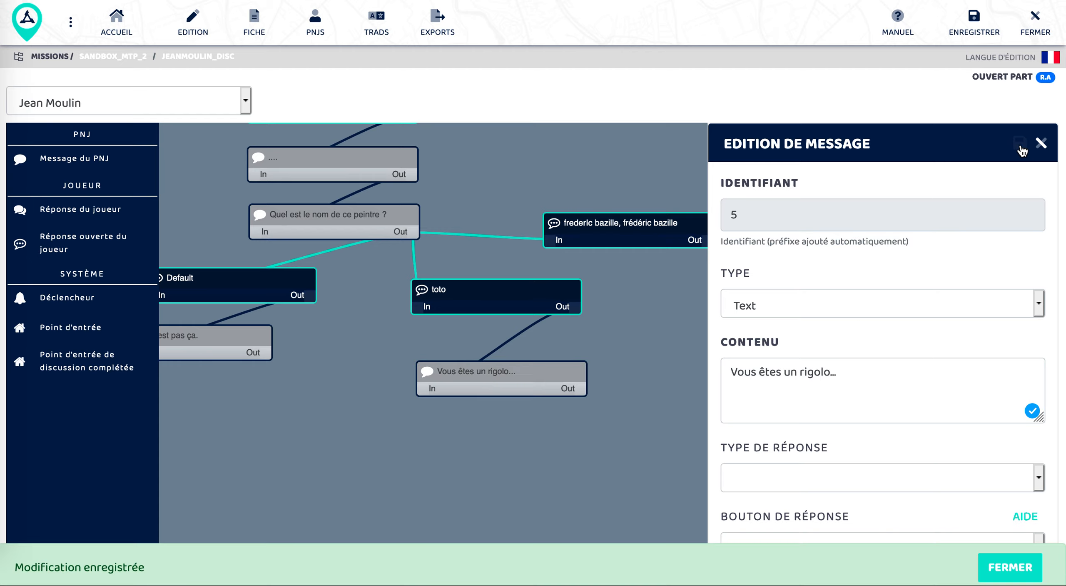
Examine the list of open answers on the painter question and the order in which they are tested.
left_click(1041, 143)
left_click_drag(605, 463, 667, 432)
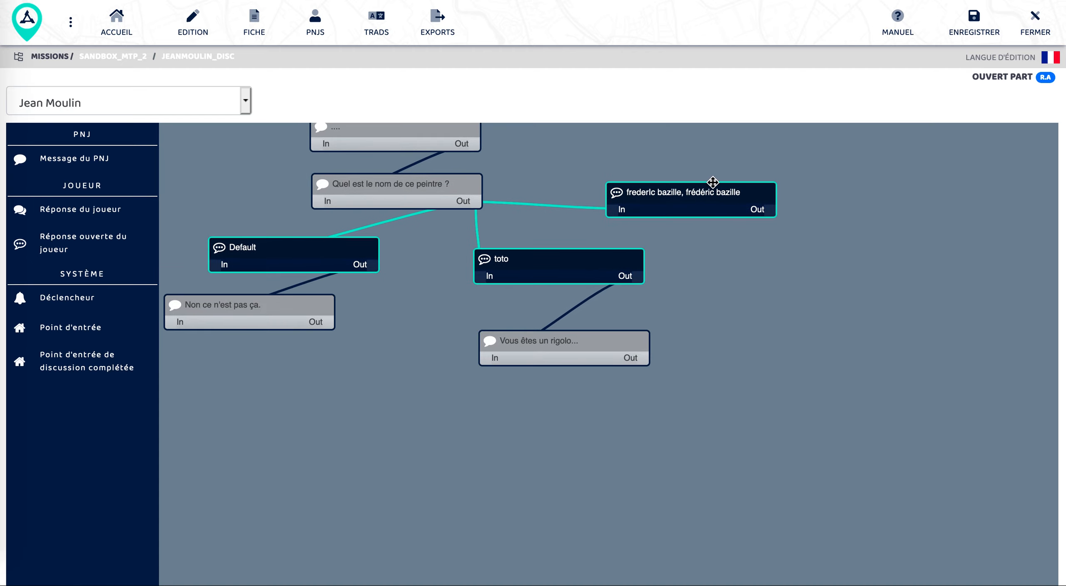
left_click_drag(696, 207, 771, 209)
left_click_drag(613, 438, 515, 439)
left_click(318, 202)
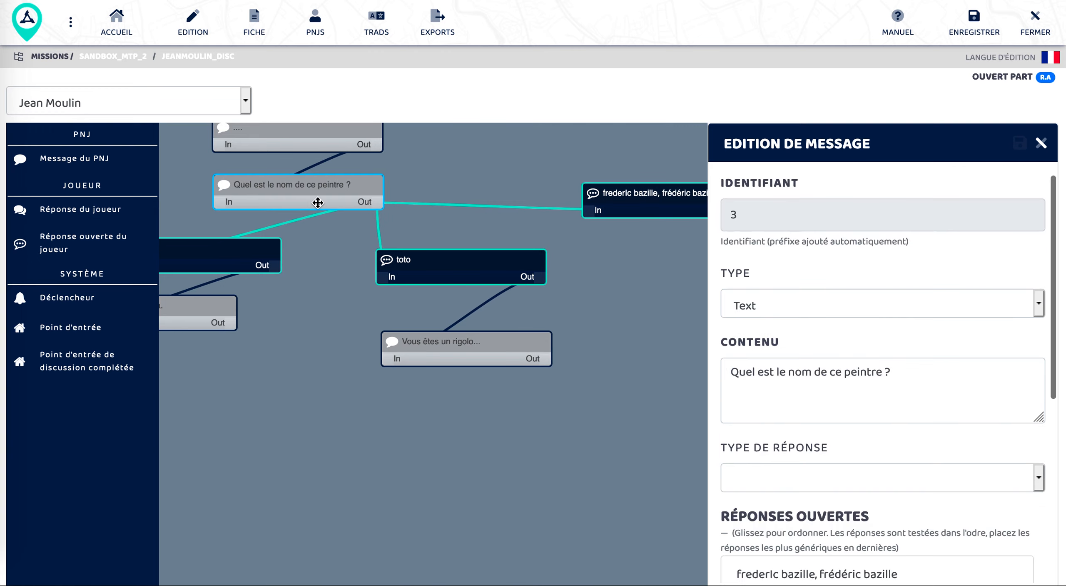
scroll(896, 424, "down", 5)
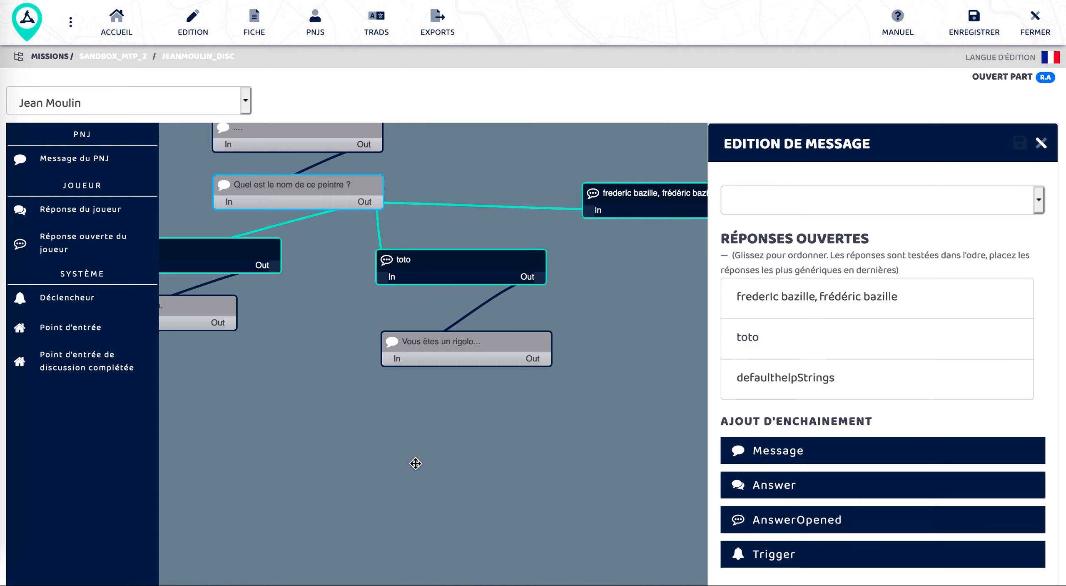
scroll(491, 424, "down", 2)
scroll(567, 431, "down", 2)
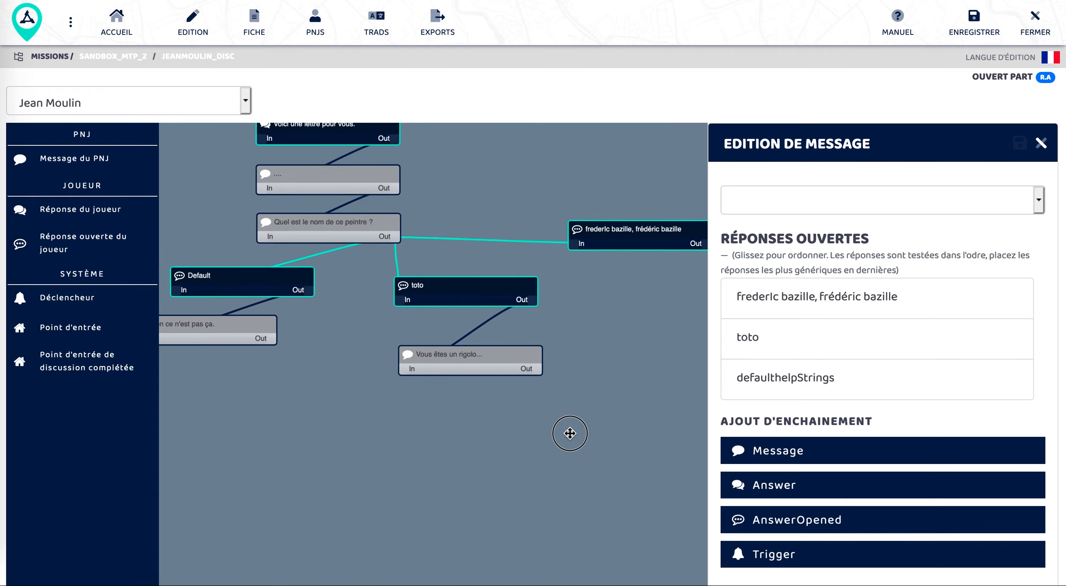
Add a PNJ message block near the Frédéric Bazille answer, set its content to "Tout a fait, vous avez raison !", and save it.
left_click_drag(566, 431, 316, 436)
left_click_drag(103, 148, 474, 316)
left_click(952, 221)
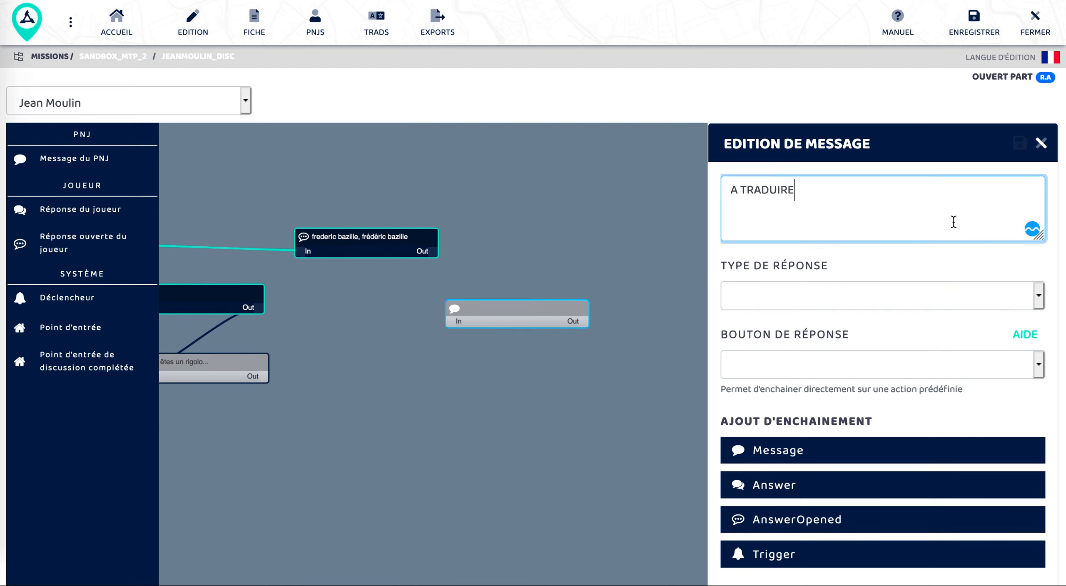
type("Tout a fai")
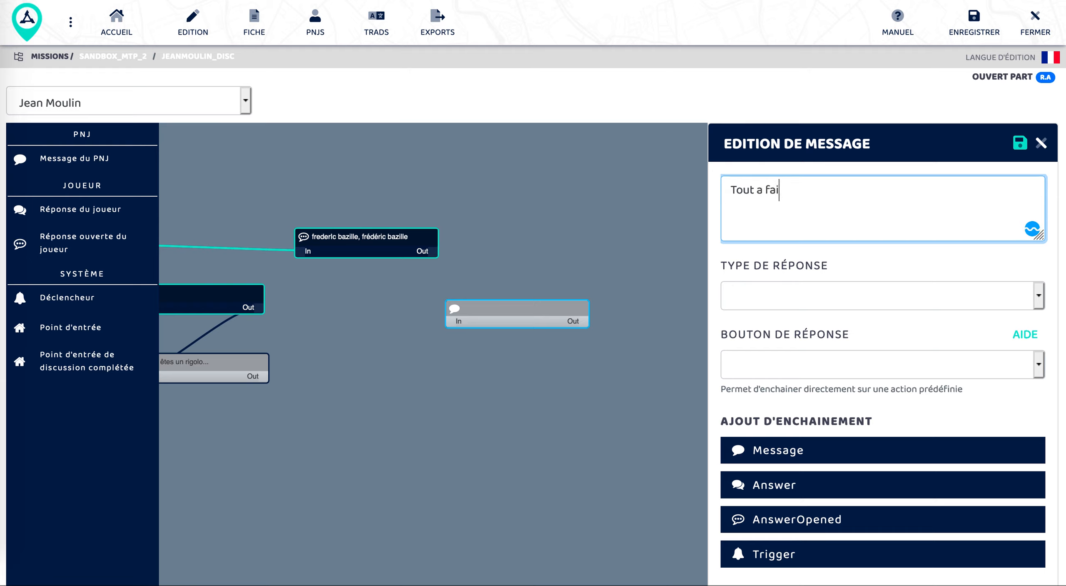
type("t, vous avez raison !")
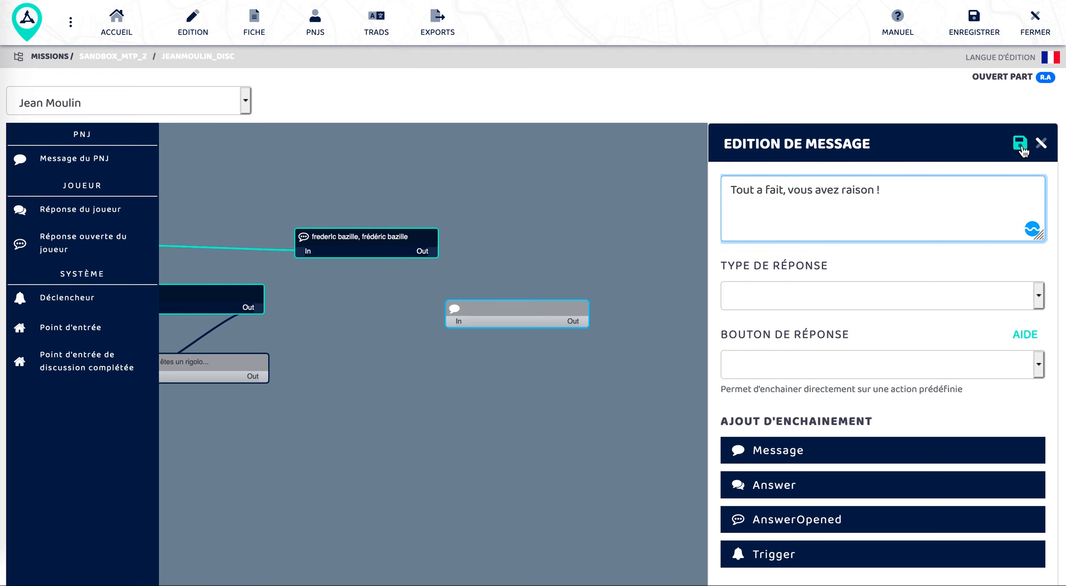
left_click(1020, 143)
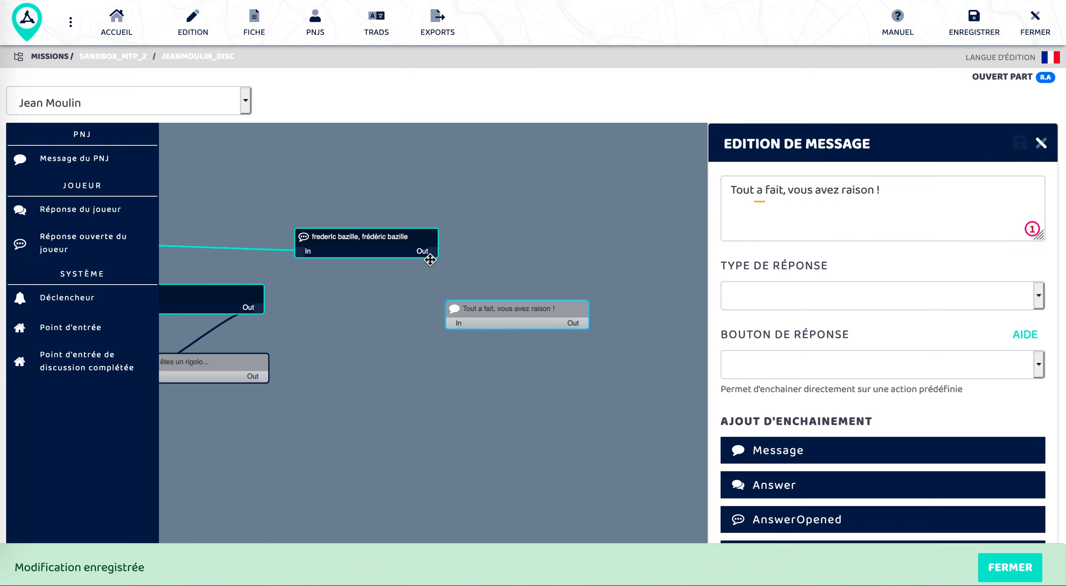
Link the Frédéric Bazille answer's output to the "Tout a fait, vous avez raison !" message and align that message beside the answer.
left_click_drag(431, 255, 478, 331)
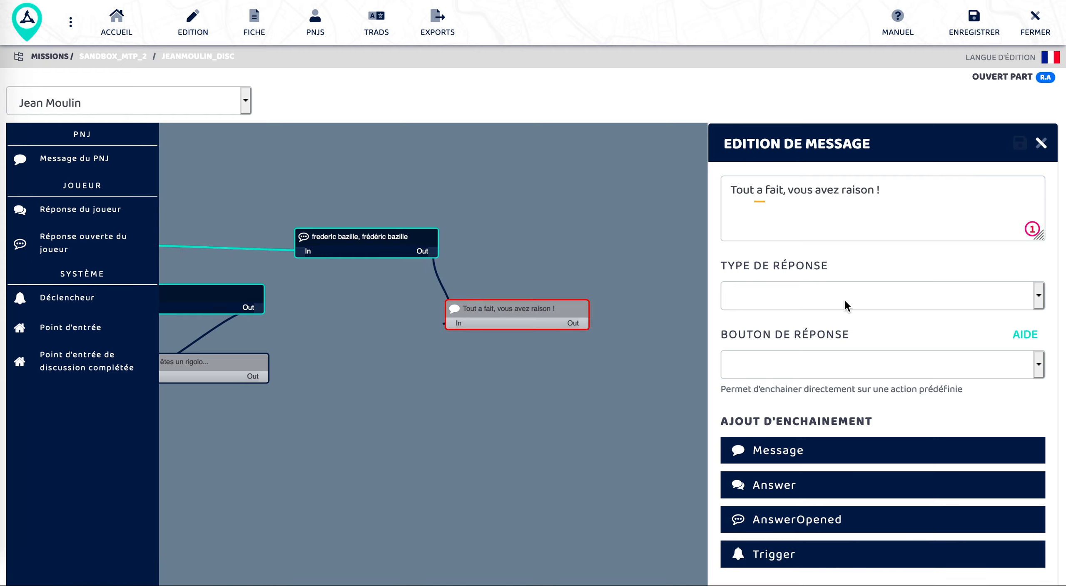
left_click(1045, 144)
left_click_drag(642, 406, 675, 301)
left_click_drag(549, 236, 549, 344)
left_click_drag(549, 344, 557, 292)
left_click_drag(557, 297, 583, 235)
Set the response button of the "Tout a fait, vous avez raison !" message to "Terminer la discussion" and save it.
scroll(858, 370, "down", 4)
left_click(837, 362)
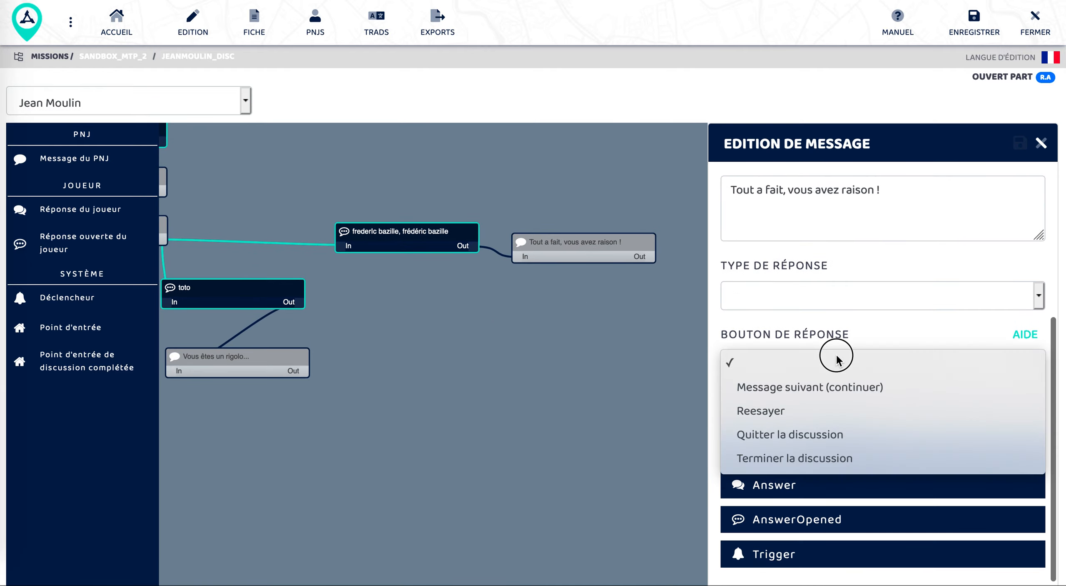
left_click(778, 458)
left_click(1020, 148)
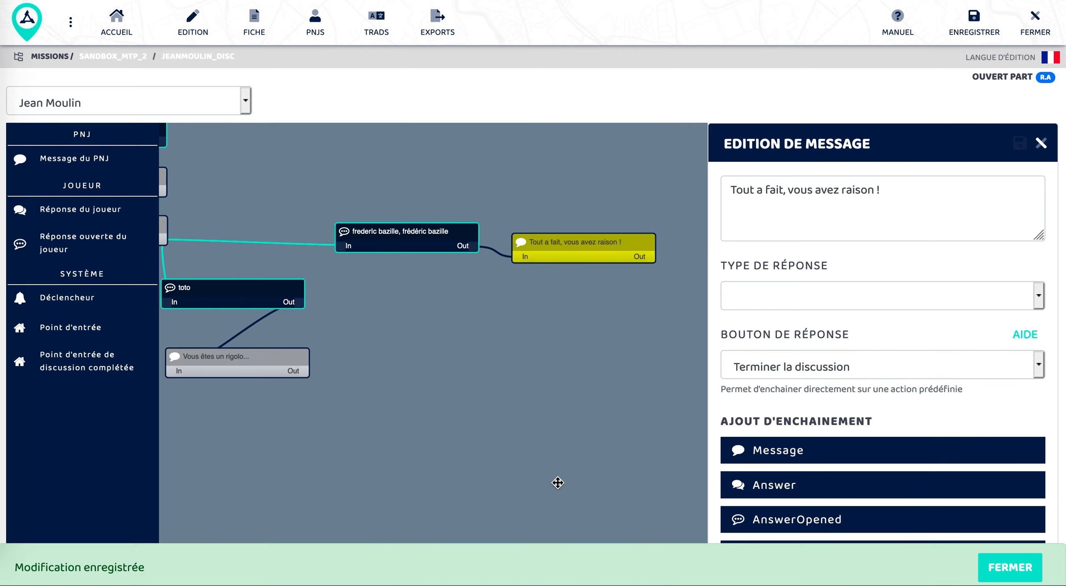
left_click_drag(557, 483, 535, 483)
left_click(1006, 574)
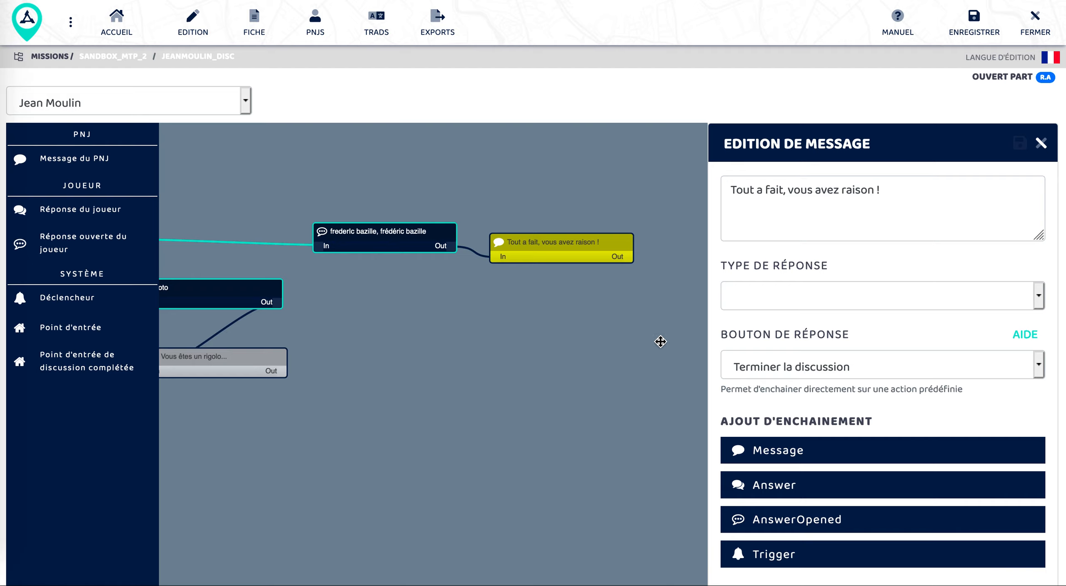
left_click(1042, 144)
Link the "Non ce n'est pas ça." message's output back to the painter question's input and shift that message slightly.
left_click_drag(517, 407, 744, 436)
left_click_drag(308, 499, 438, 465)
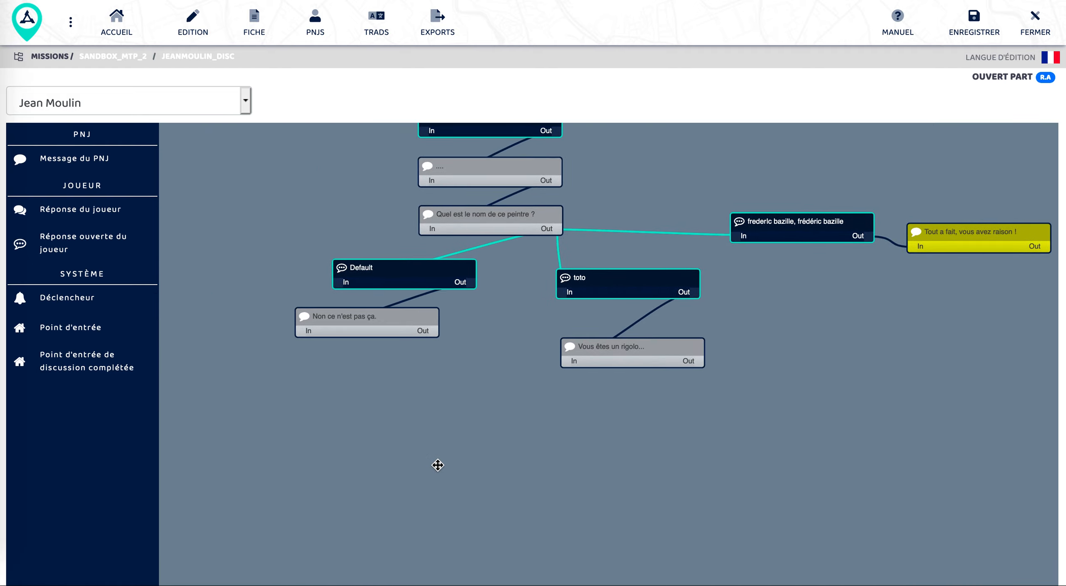
scroll(438, 465, "up", 1)
scroll(437, 465, "down", 3)
scroll(438, 465, "down", 2)
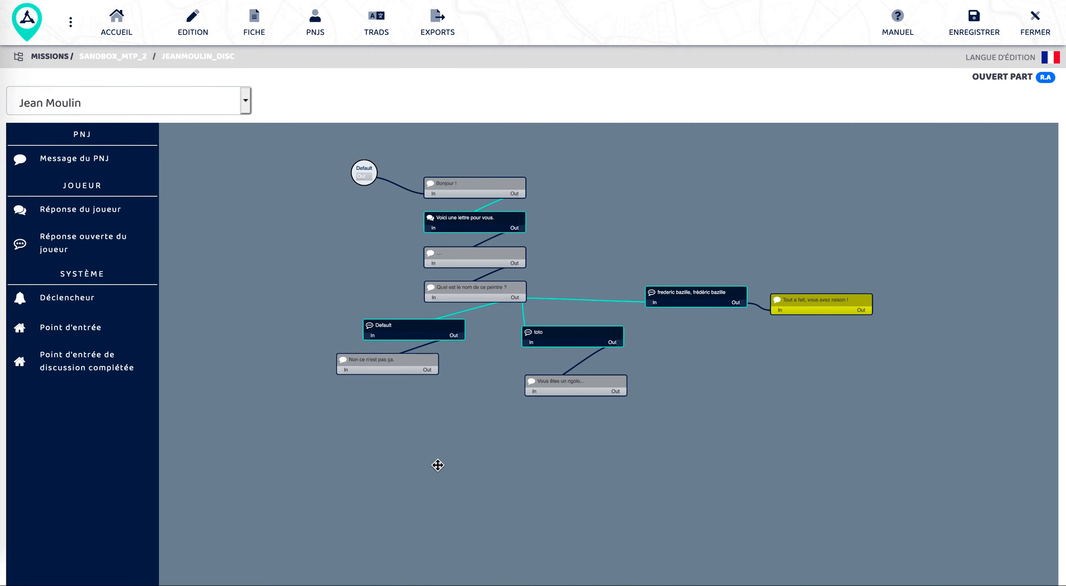
scroll(437, 465, "up", 1)
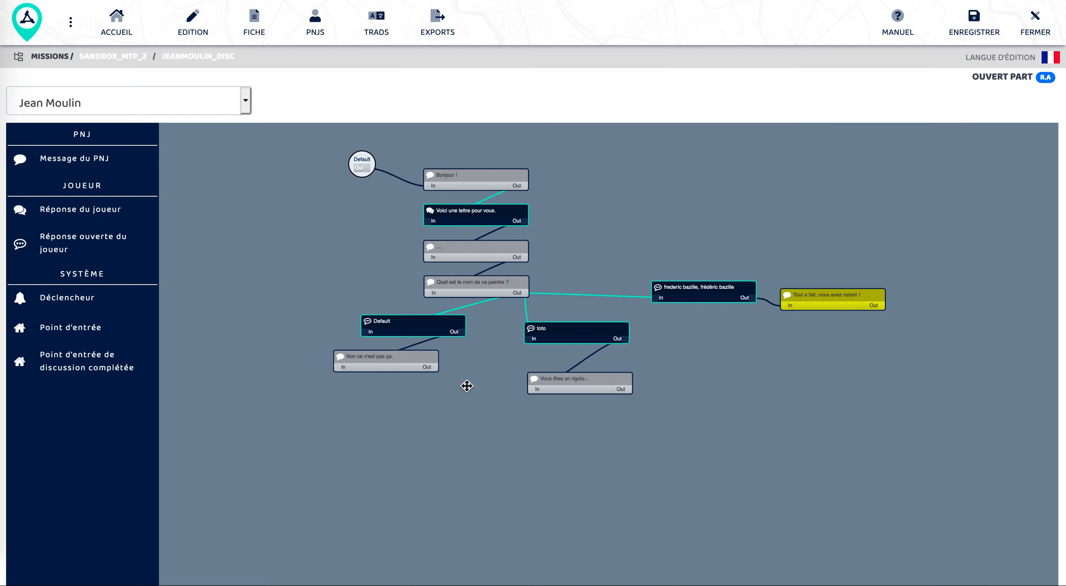
left_click_drag(432, 369, 429, 294)
left_click_drag(410, 364, 423, 373)
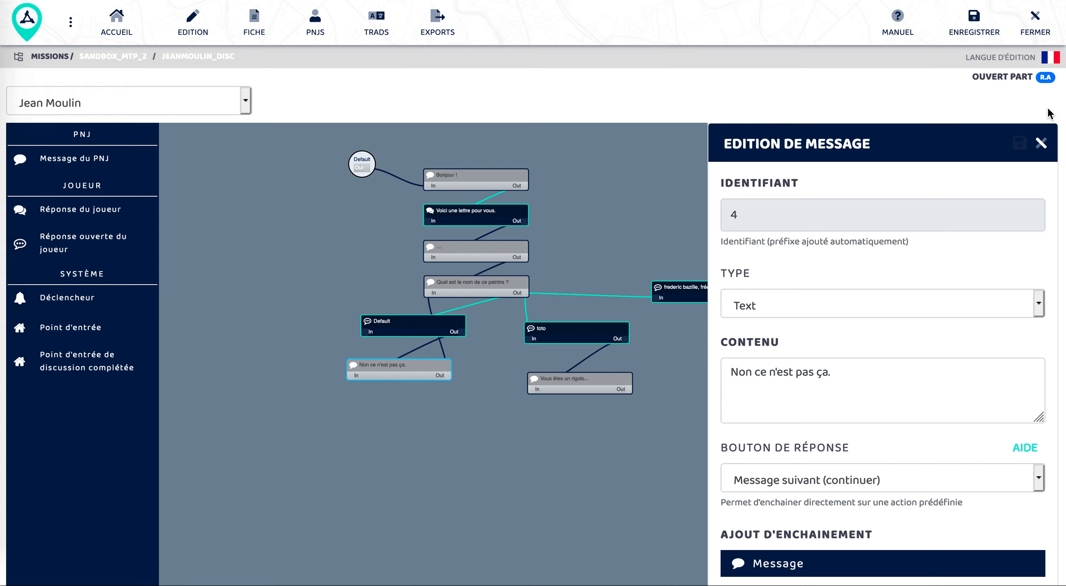
left_click(1041, 143)
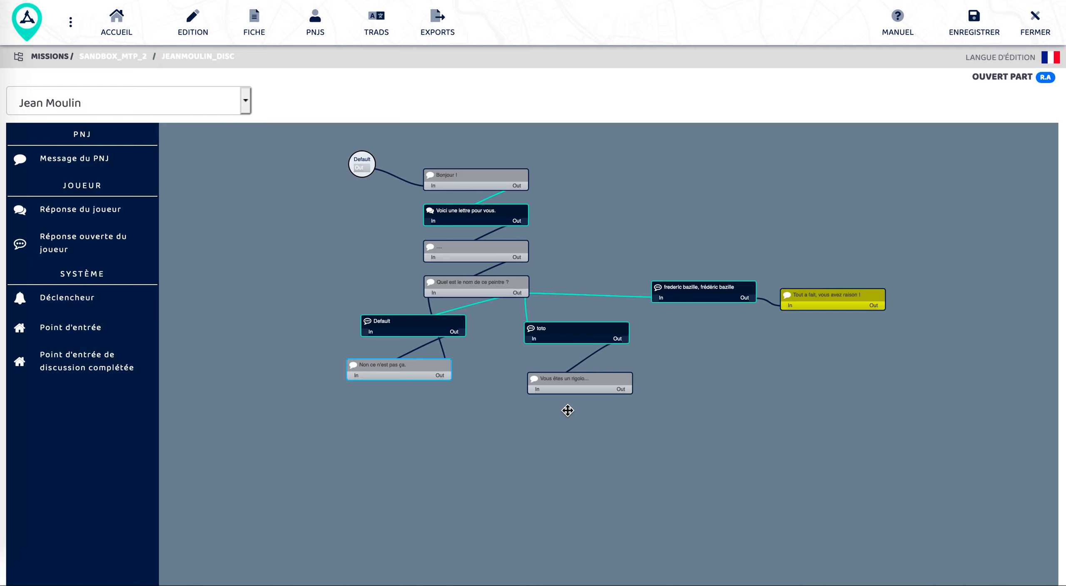
Set the response button of the "Vous êtes un rigolo..." message to "Quitter la discussion" and save it.
left_click(574, 387)
scroll(898, 559, "down", 5)
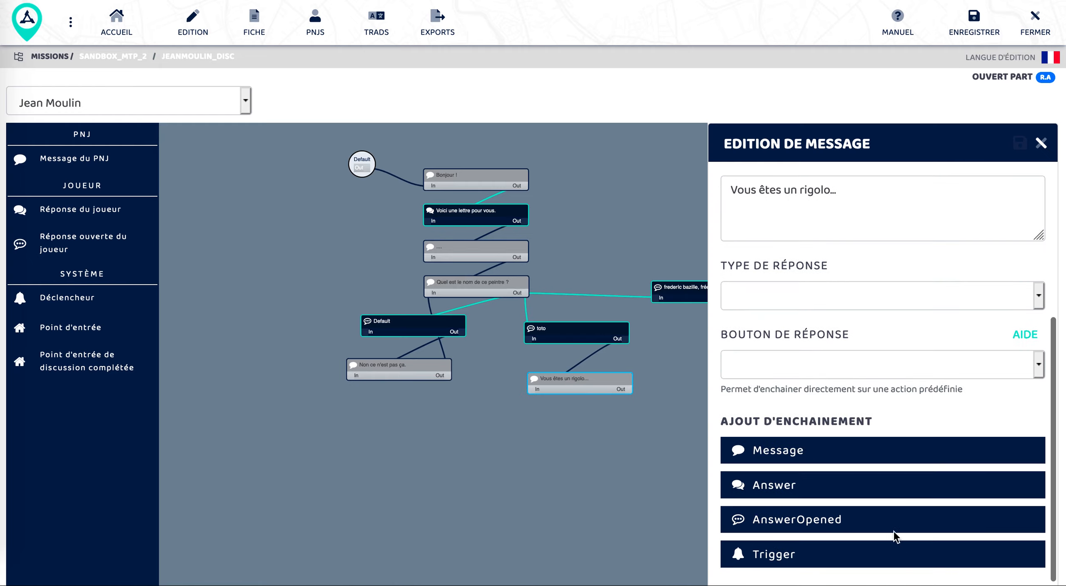
left_click(850, 369)
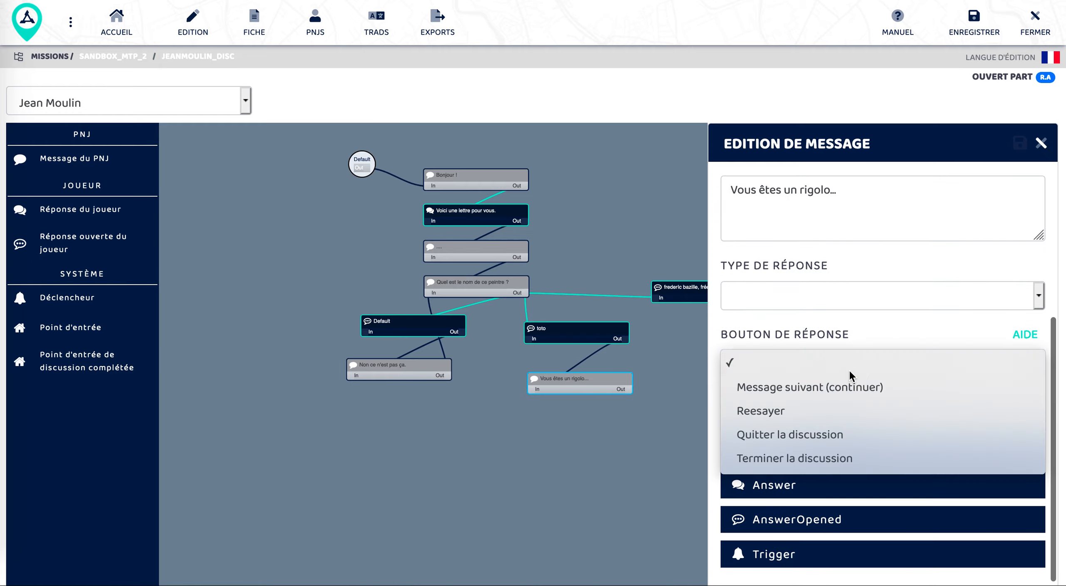
left_click(776, 442)
left_click(1020, 143)
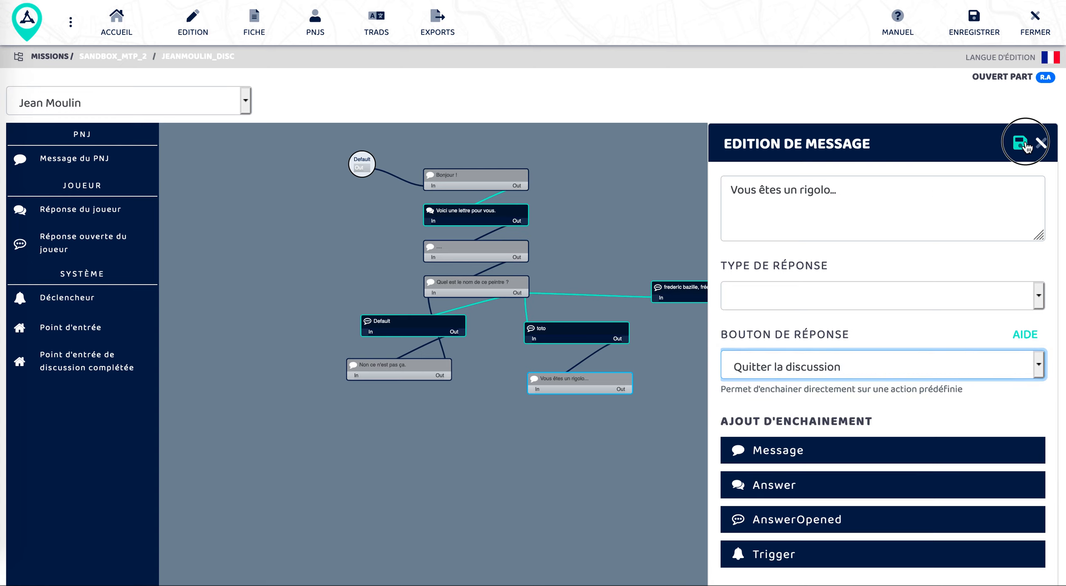
left_click(1042, 142)
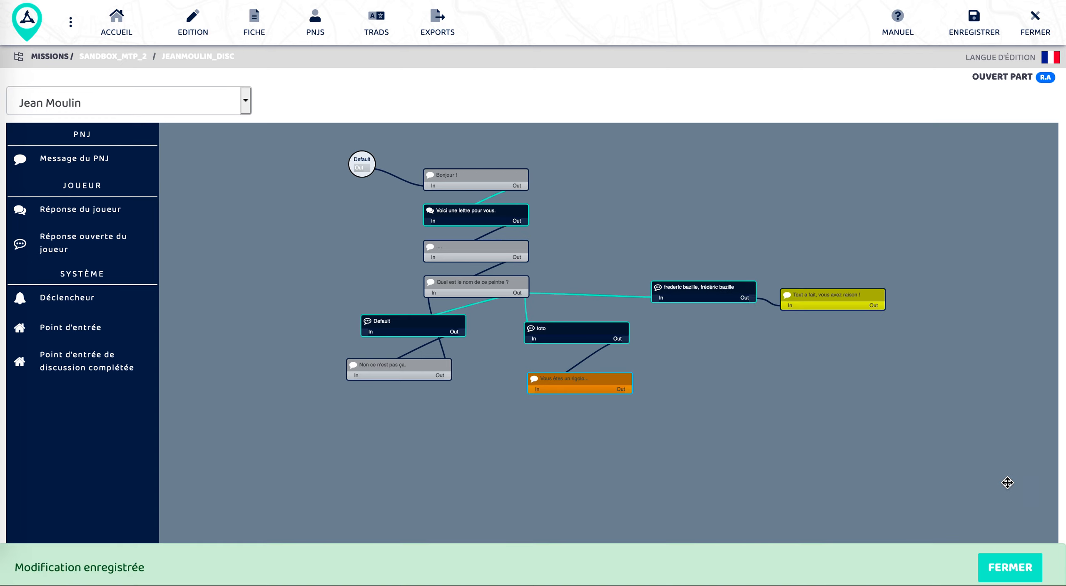
left_click(1016, 569)
left_click(1042, 143)
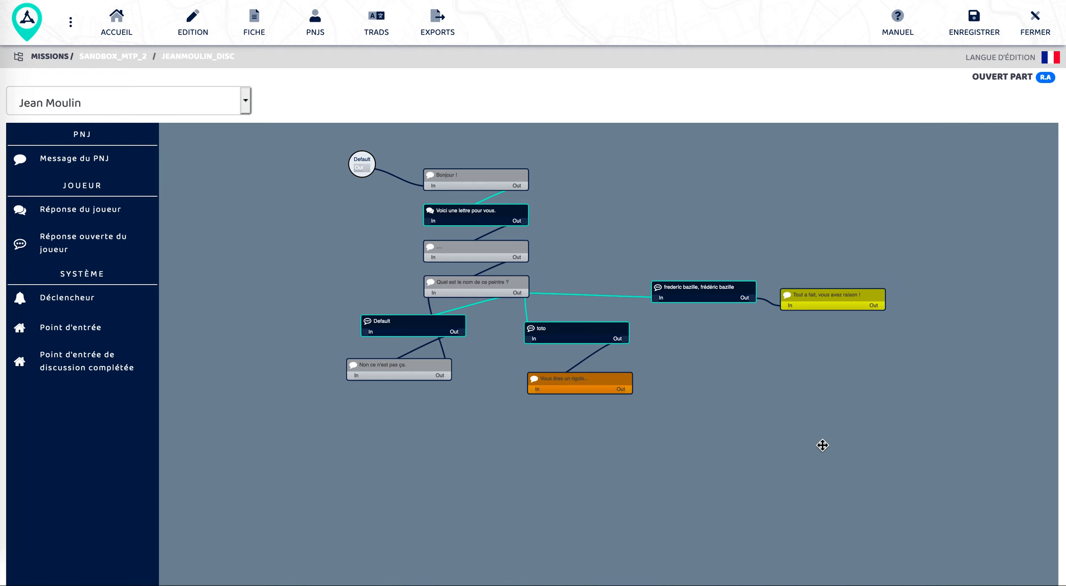
Move the Default open answer outward from the painter question, clear of the link looping back to it.
left_click_drag(429, 333, 363, 339)
left_click_drag(502, 444, 369, 447)
scroll(370, 449, "down", 3)
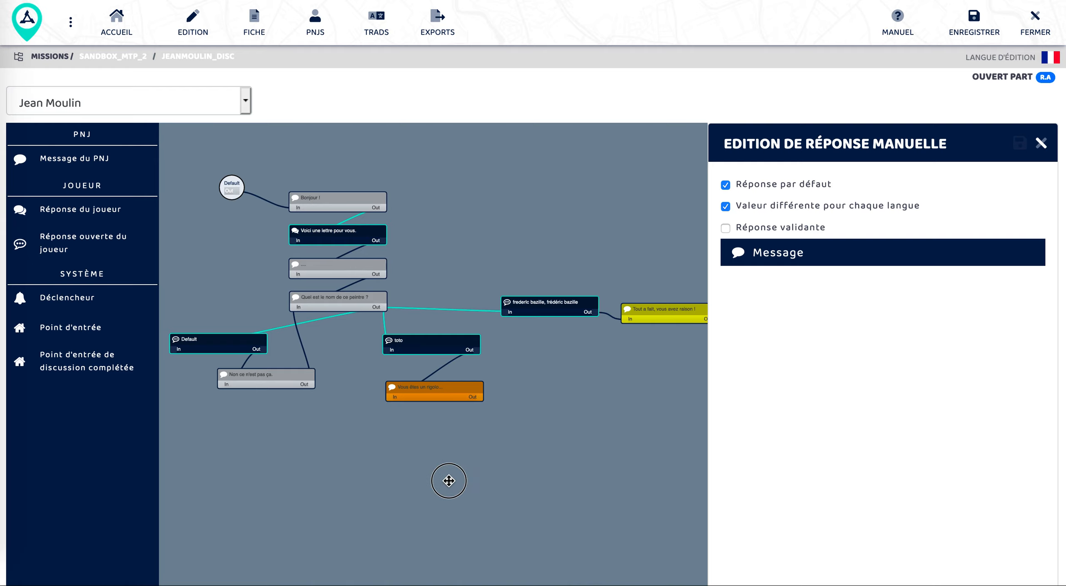
mouse_move(446, 480)
left_mouse_down()
mouse_move(528, 481)
mouse_move(466, 482)
left_mouse_up()
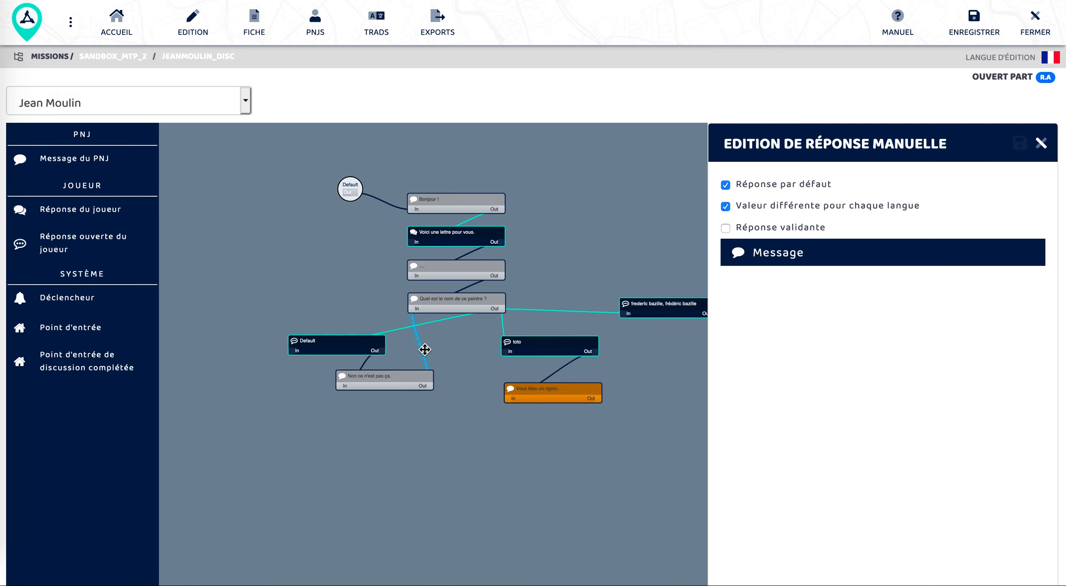
left_click_drag(591, 478, 512, 477)
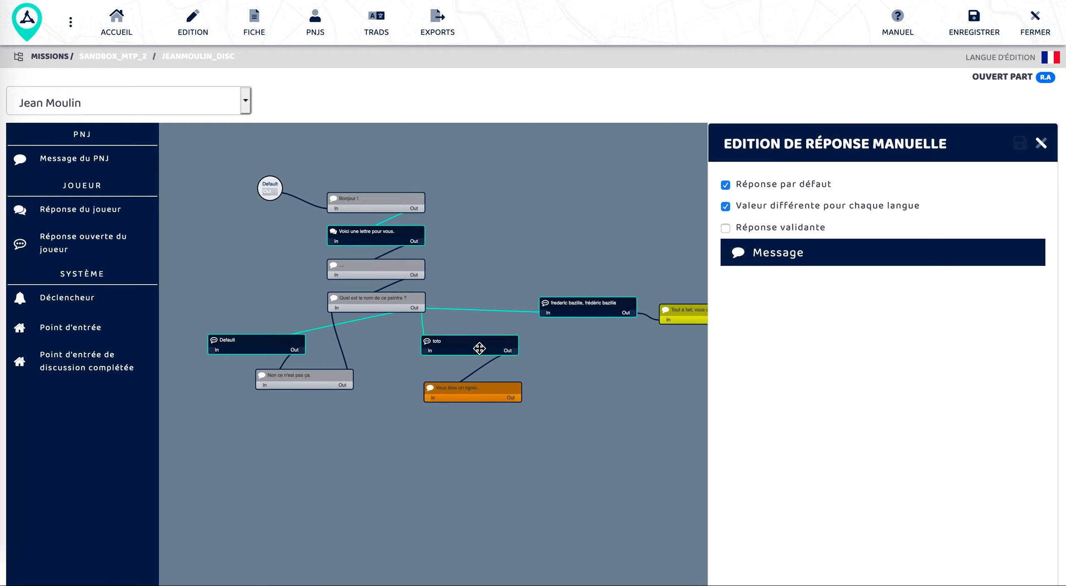
left_click_drag(377, 478, 424, 477)
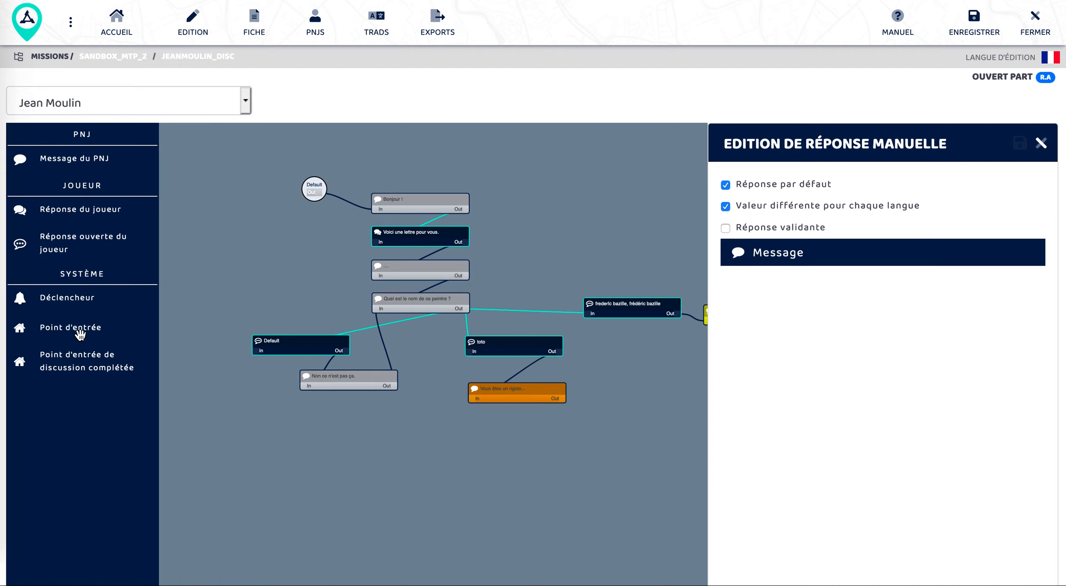
Add an entry point in the free space beside the "...." PNJ message.
left_click_drag(80, 333, 280, 260)
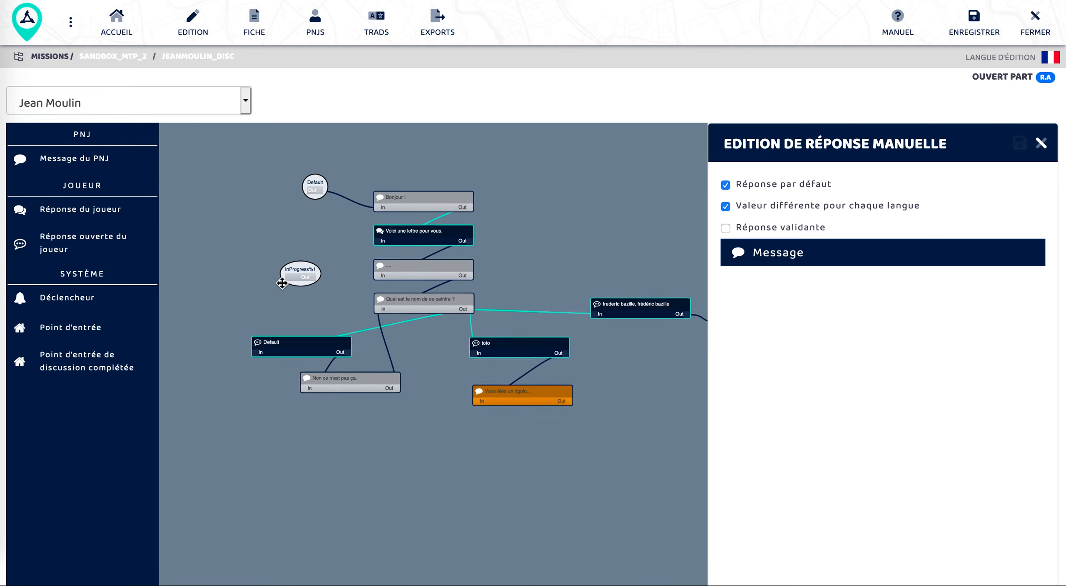
scroll(282, 283, "up", 2)
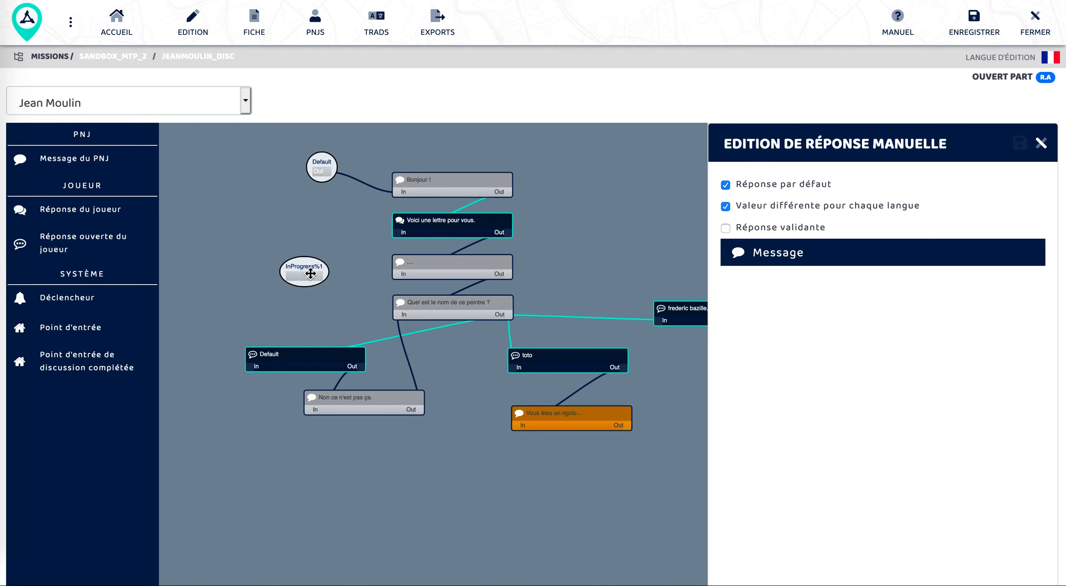
left_click_drag(83, 330, 277, 217)
left_click(313, 231)
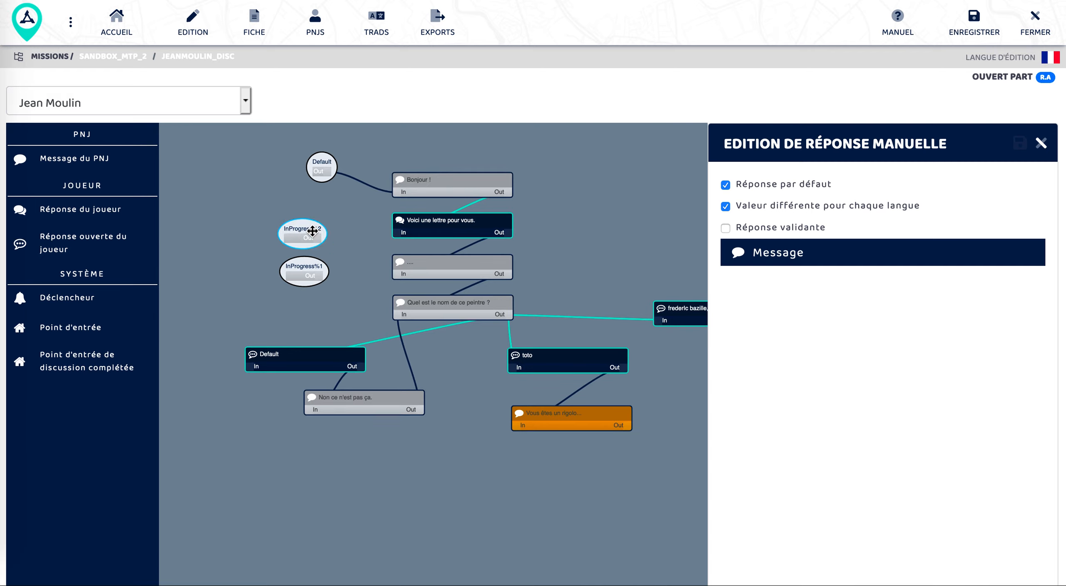
key("Delete")
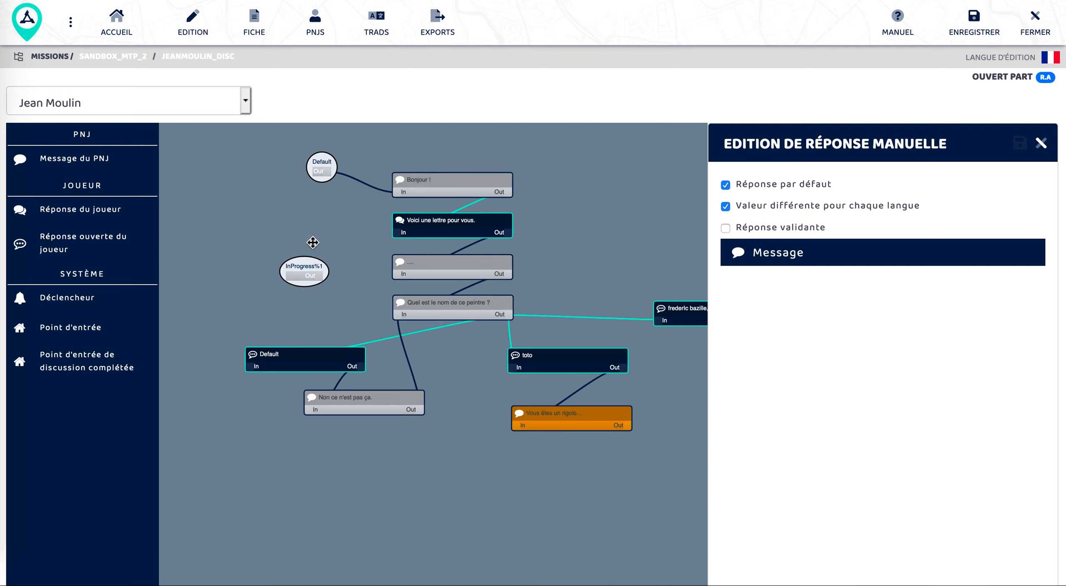
Link the InProgress%1 entry point's output to the painter question's input and move the entry point down next to that question.
left_click_drag(321, 277, 397, 314)
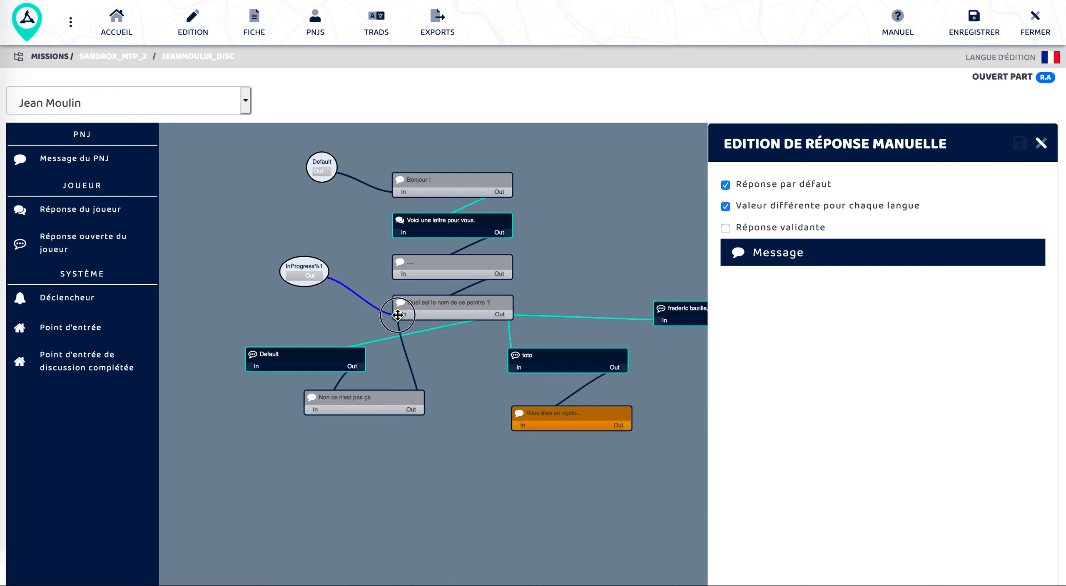
left_click_drag(304, 250, 315, 279)
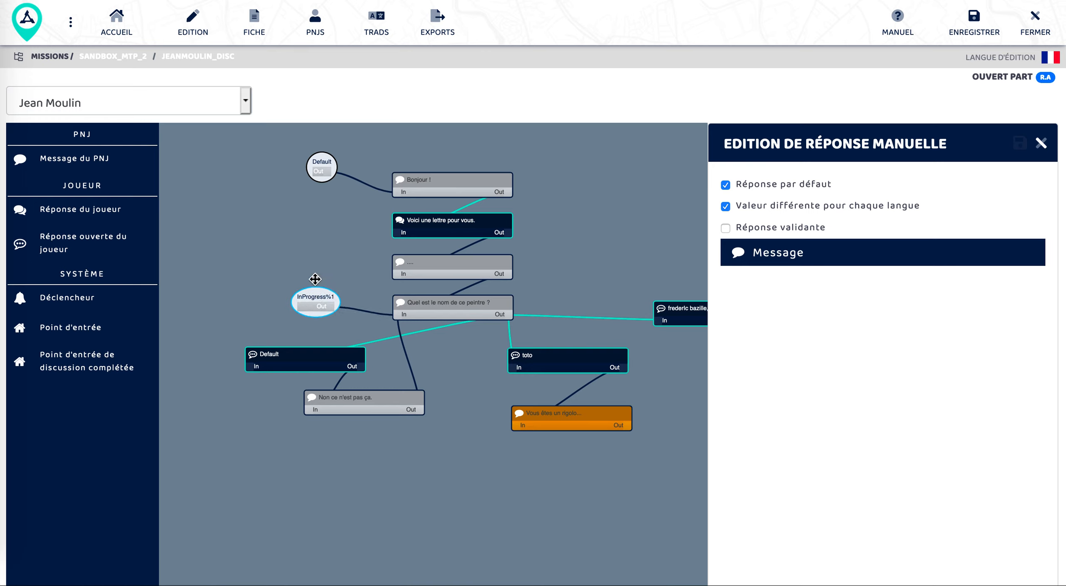
left_click(315, 250)
Add a trigger block beside the "...." PNJ message and link the message's output to it.
left_click_drag(61, 305, 596, 229)
left_click_drag(573, 306, 447, 305)
left_click_drag(525, 274, 492, 274)
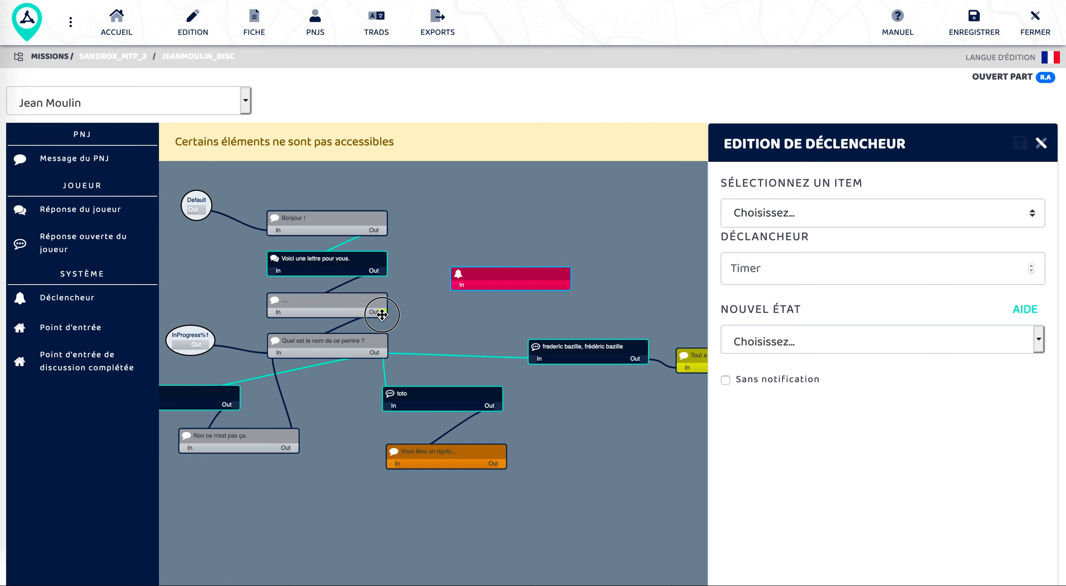
left_click_drag(376, 309, 459, 285)
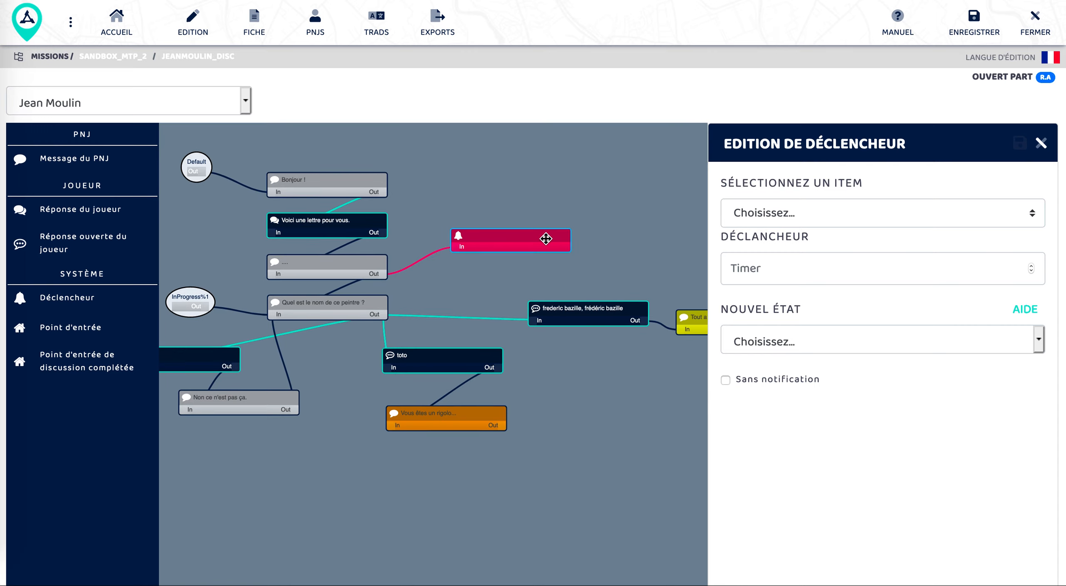
Set the new trigger's item to jeanmoulin_disc and save the trigger.
left_click(831, 204)
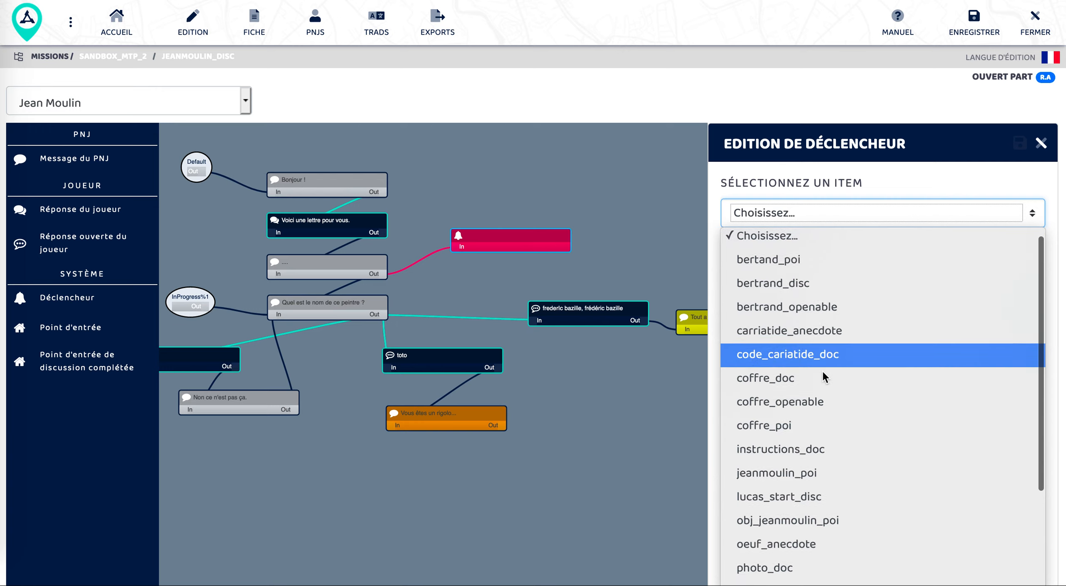
scroll(829, 367, "down", 3)
scroll(830, 358, "up", 3)
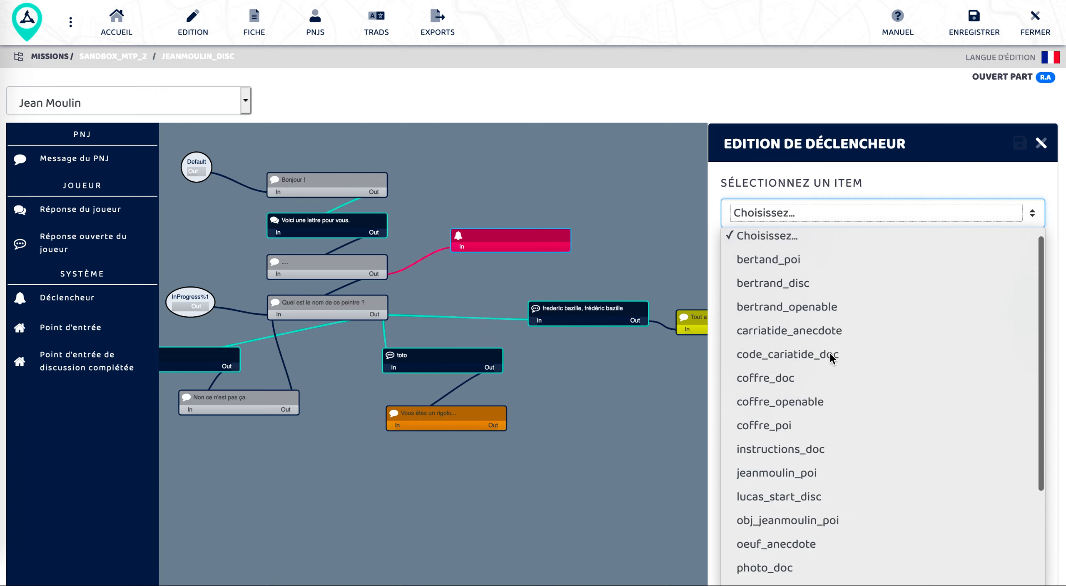
scroll(826, 357, "down", 3)
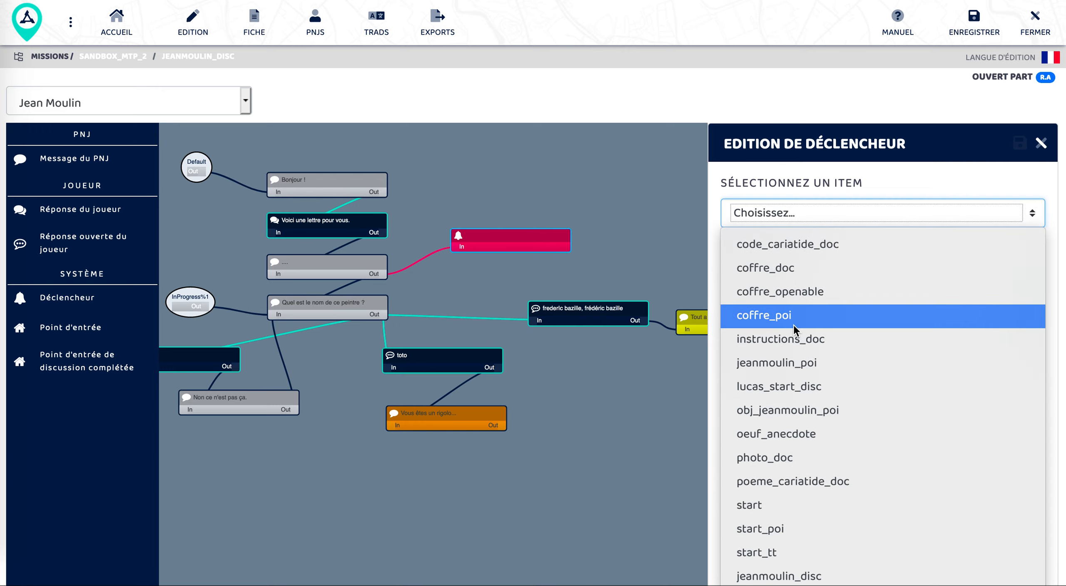
left_click(785, 576)
left_click(770, 331)
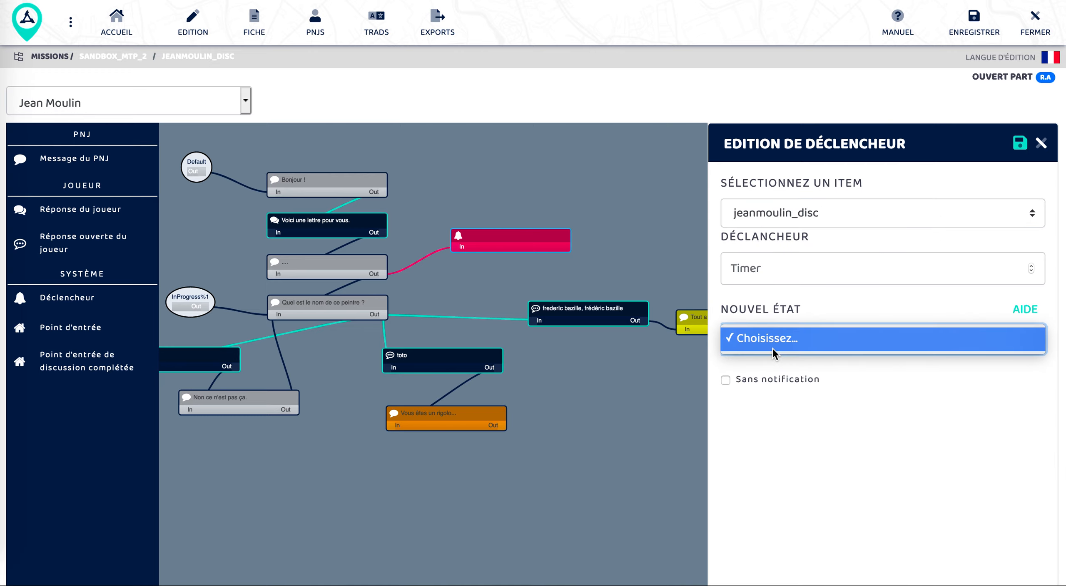
left_click(791, 442)
Set the jeanmoulin_disc trigger's new state to ÉTAPE FRANCHIS with value 1, save it and close its editor.
left_click(839, 339)
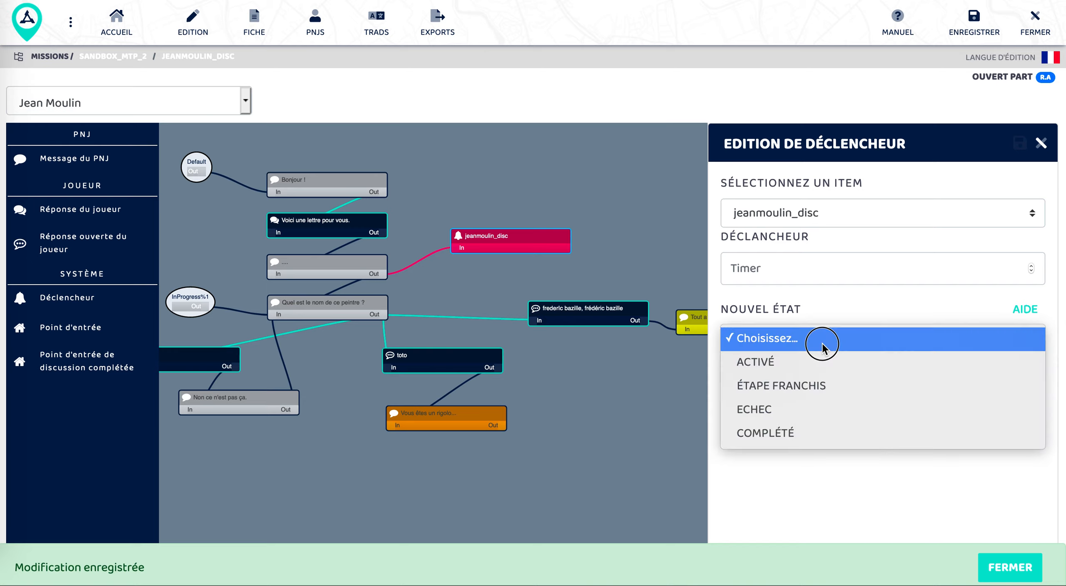
left_click(791, 387)
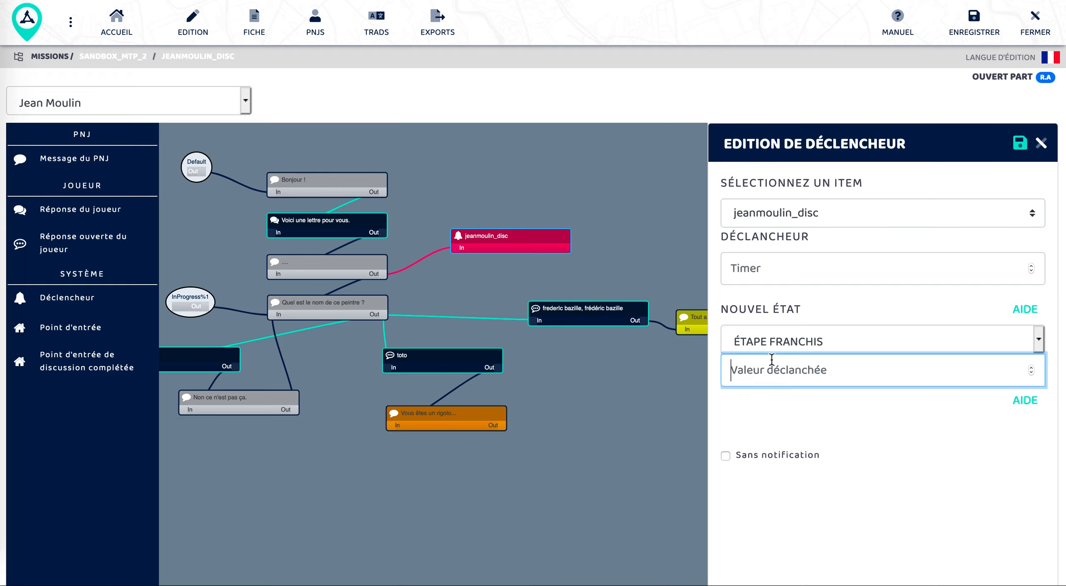
type("1")
left_click(1022, 143)
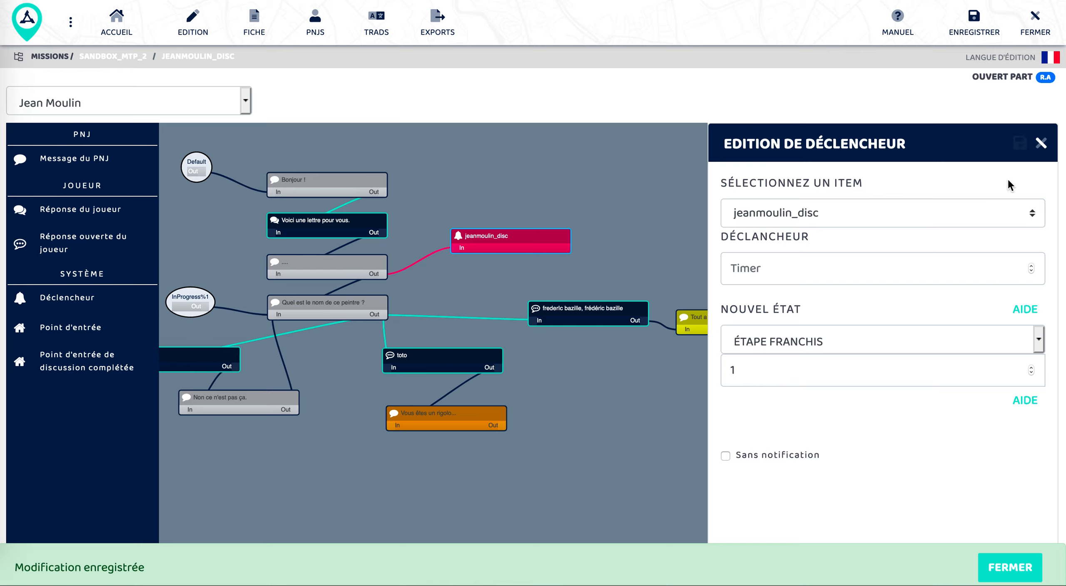
left_click(1040, 148)
left_click_drag(688, 260, 784, 235)
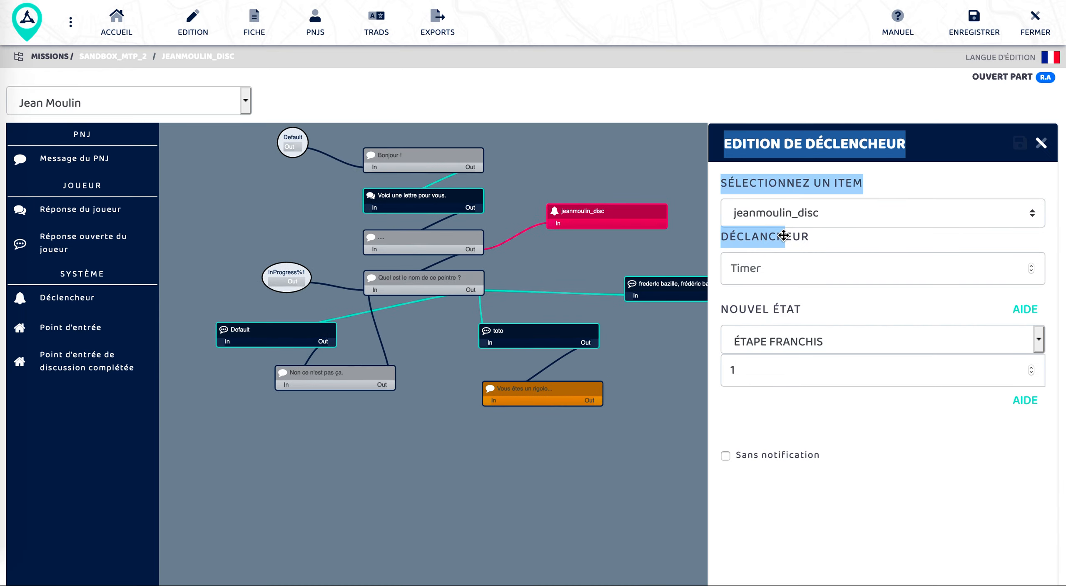
left_click(1043, 144)
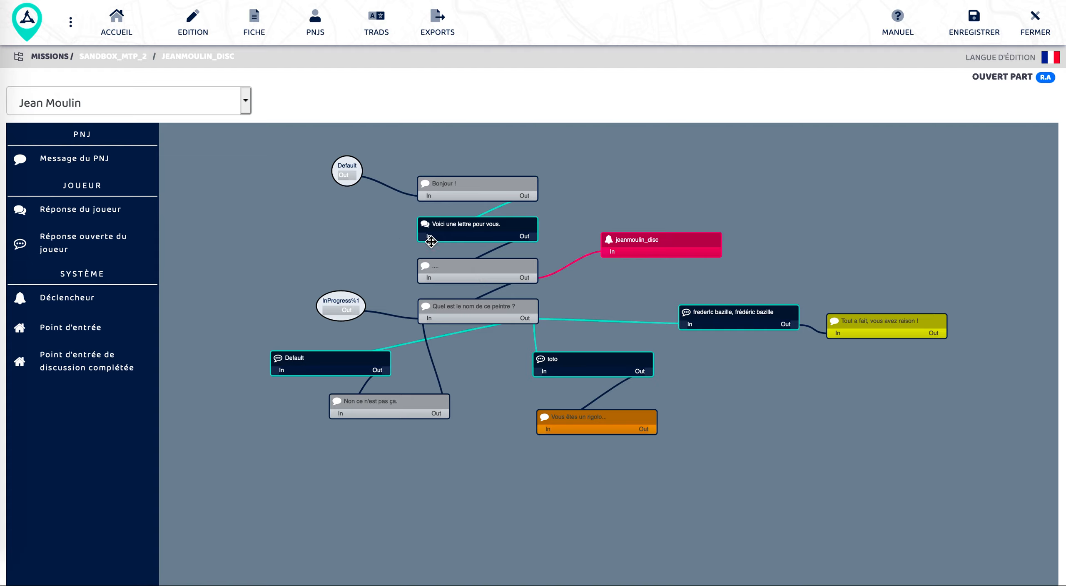
Review the InProgress%1 entry point and the painter question's settings within the discussion flow.
left_click(333, 307)
left_click(521, 308)
left_click(1041, 144)
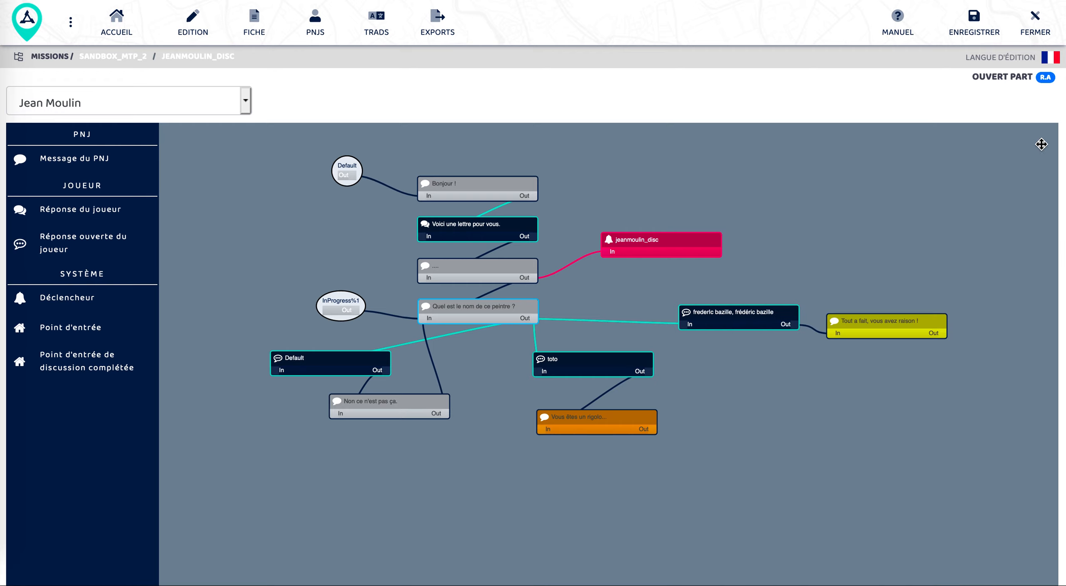
left_click(607, 285)
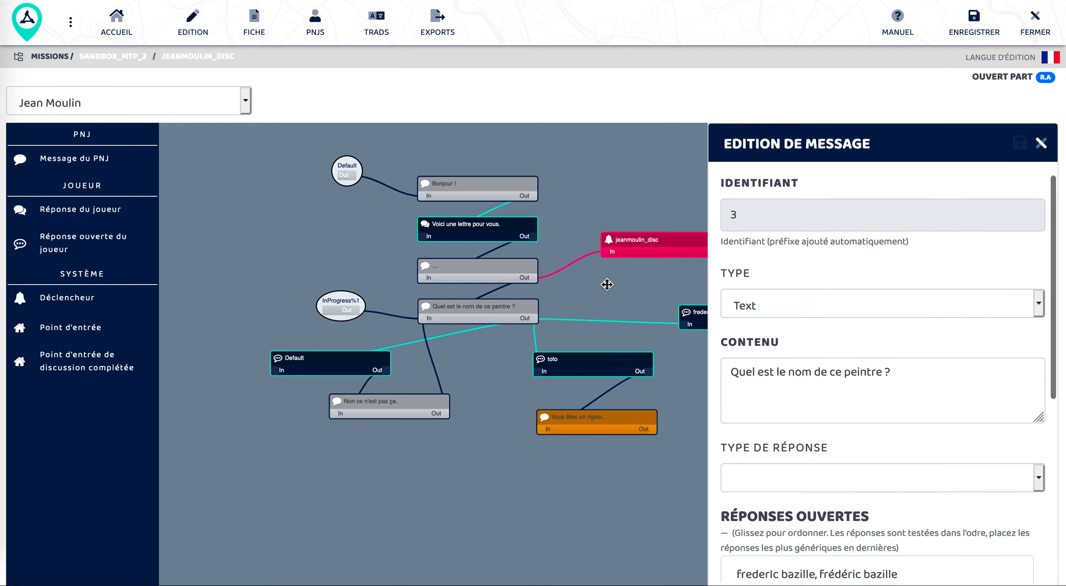
left_click(1040, 143)
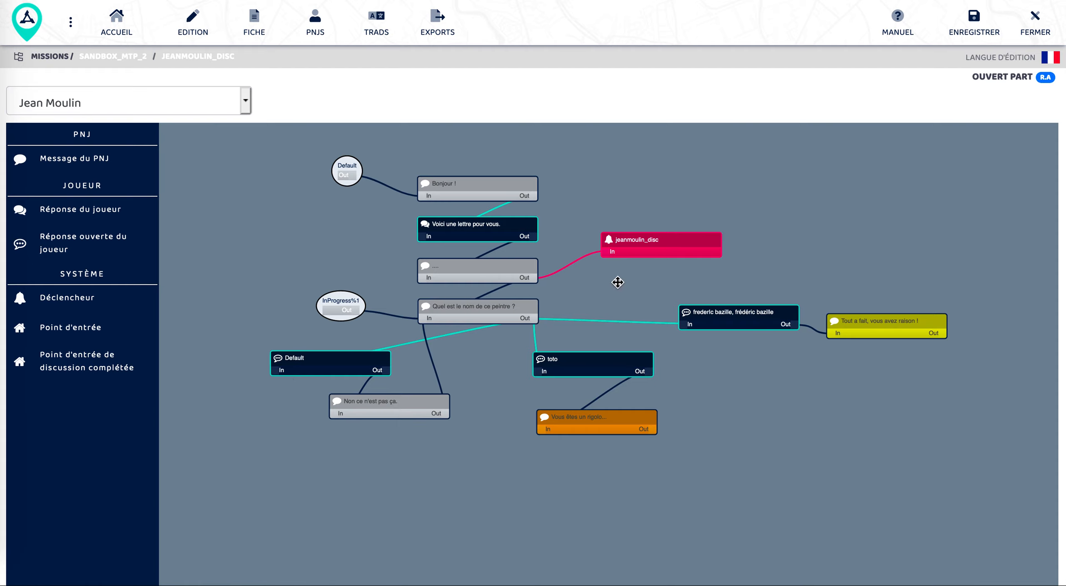
left_click_drag(620, 303, 583, 289)
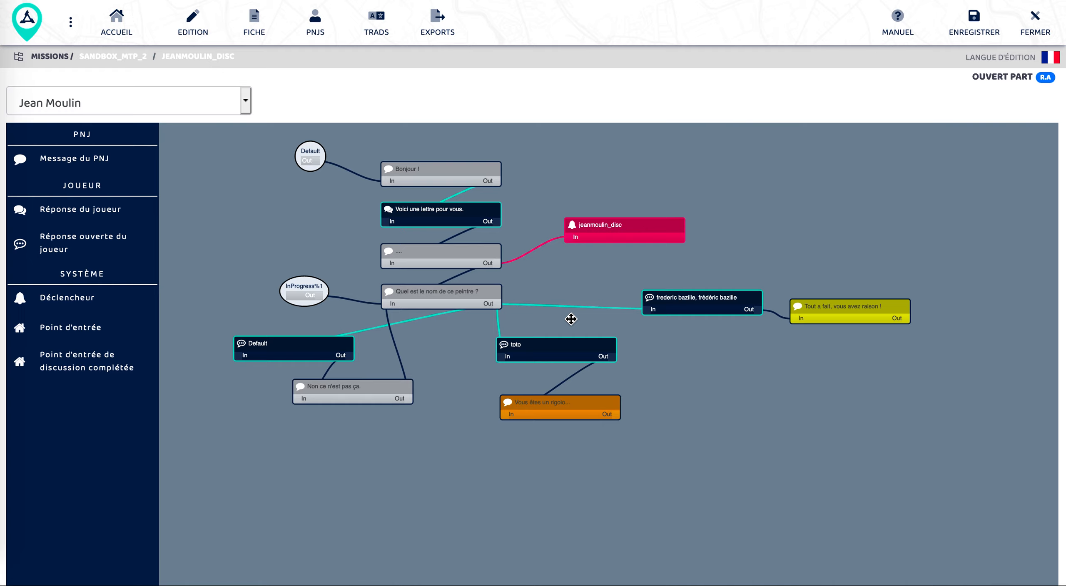
scroll(657, 425, "down", 1)
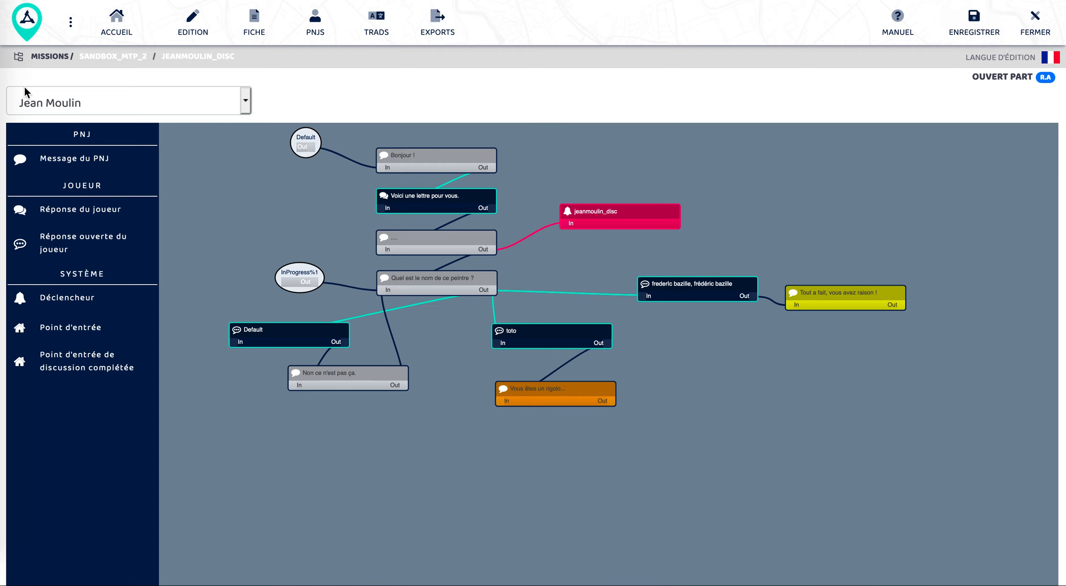
Return to the SANDBOX_MTP_2 mission graph, add a Success block near jeanmoulin_disc and link the discussion's output to it.
left_click(111, 57)
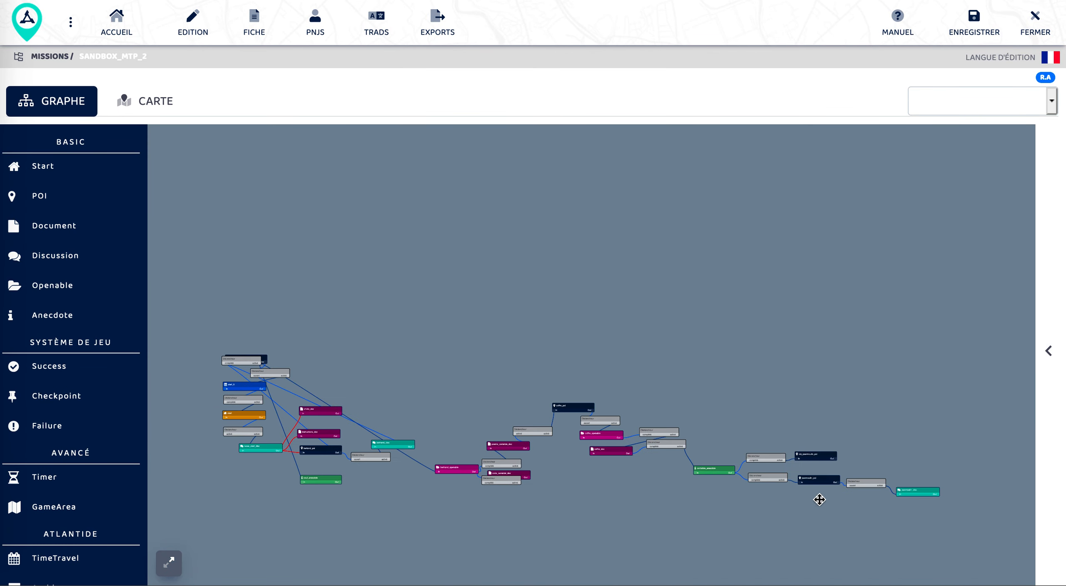
scroll(683, 479, "up", 5)
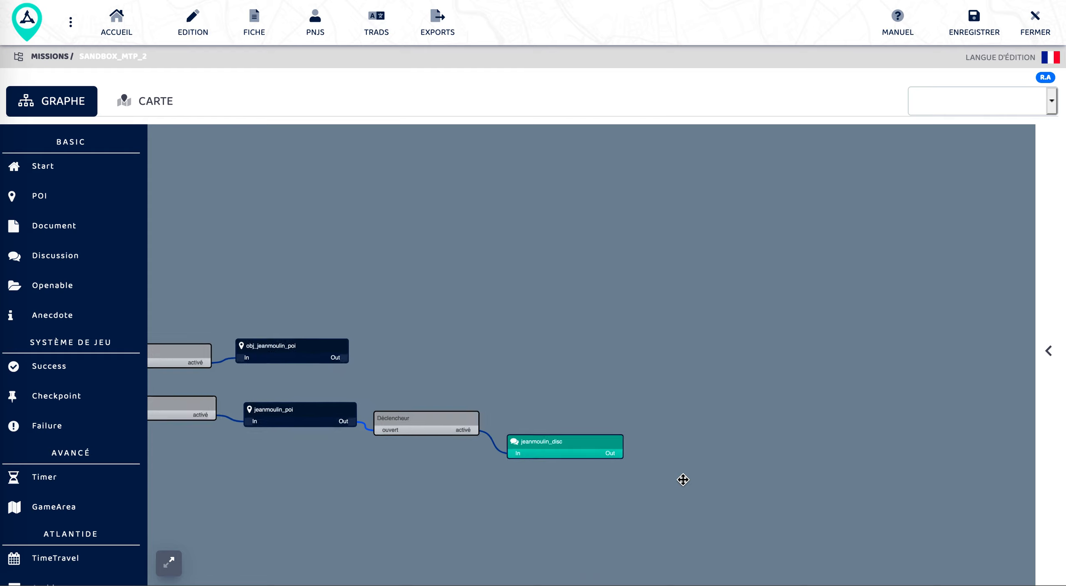
left_click_drag(662, 527, 484, 374)
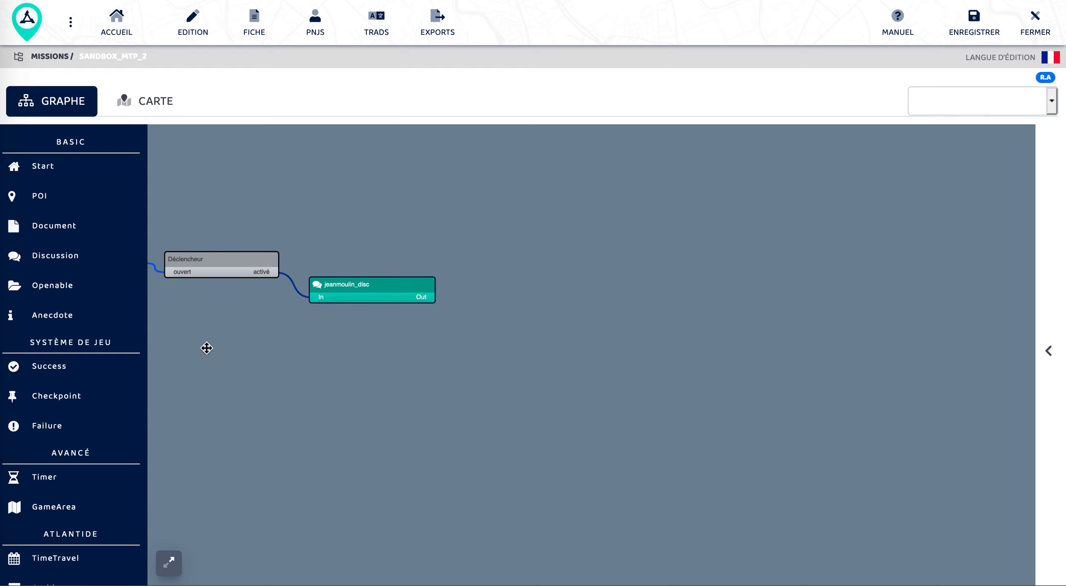
scroll(35, 460, "down", 2)
left_click_drag(52, 313, 465, 204)
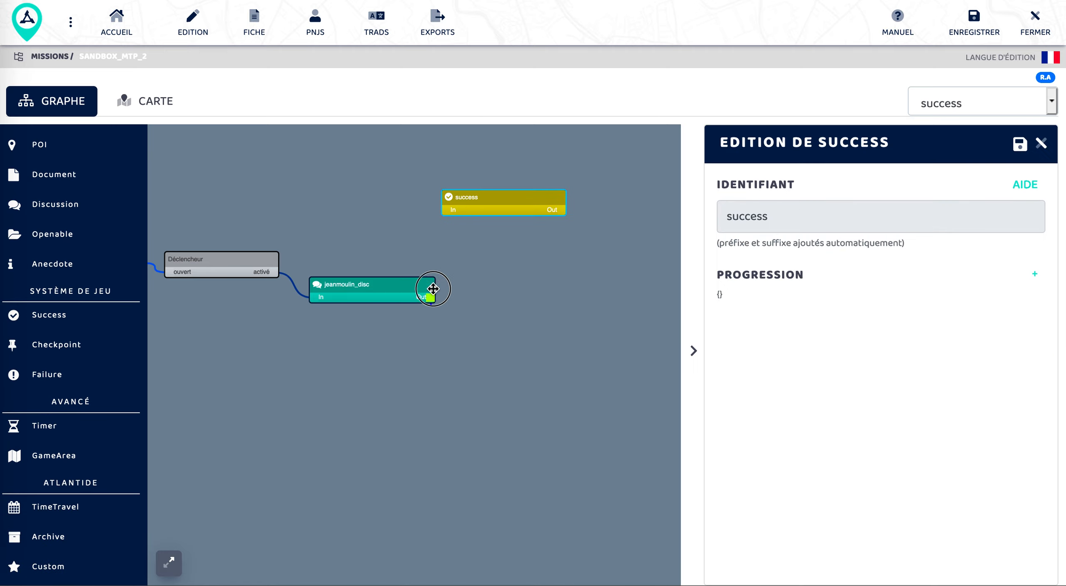
left_click_drag(432, 297, 452, 209)
Set the source state of the trigger between jeanmoulin_disc and success to COMPLÉTÉ and save it.
left_click(469, 240)
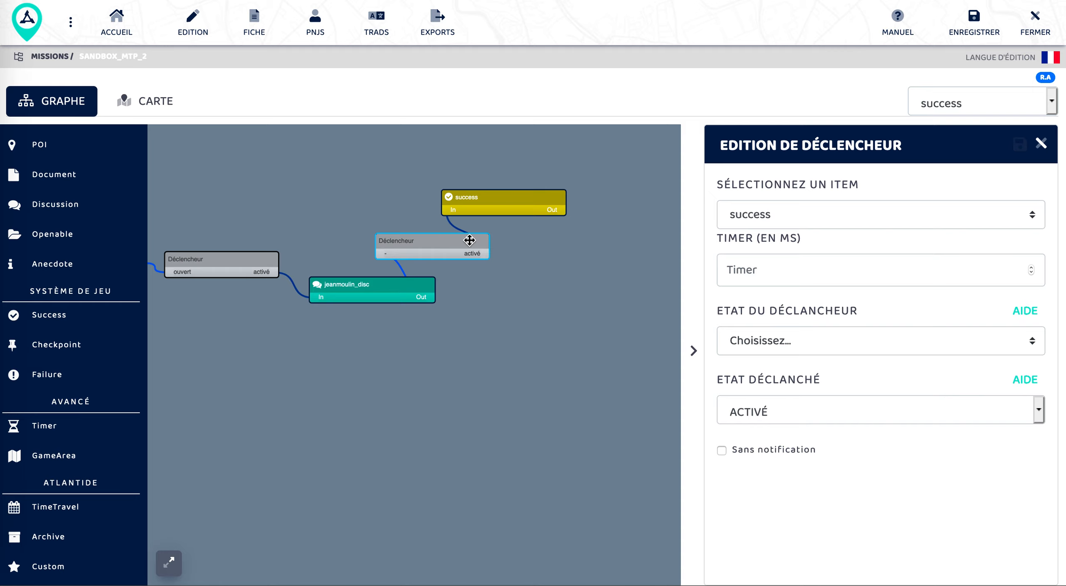
left_click(896, 345)
left_click(793, 434)
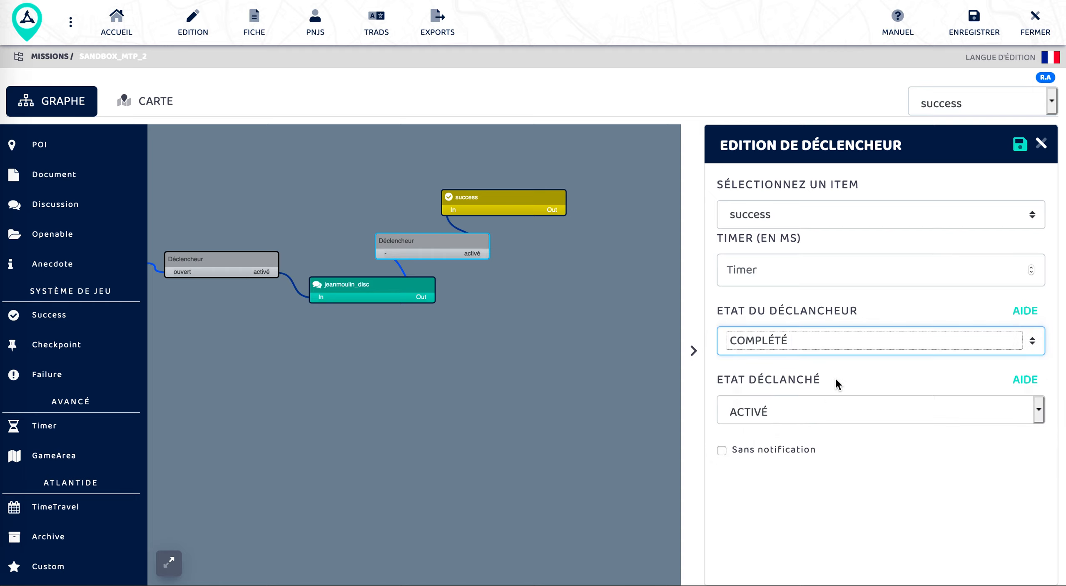
left_click(830, 332)
left_click(791, 316)
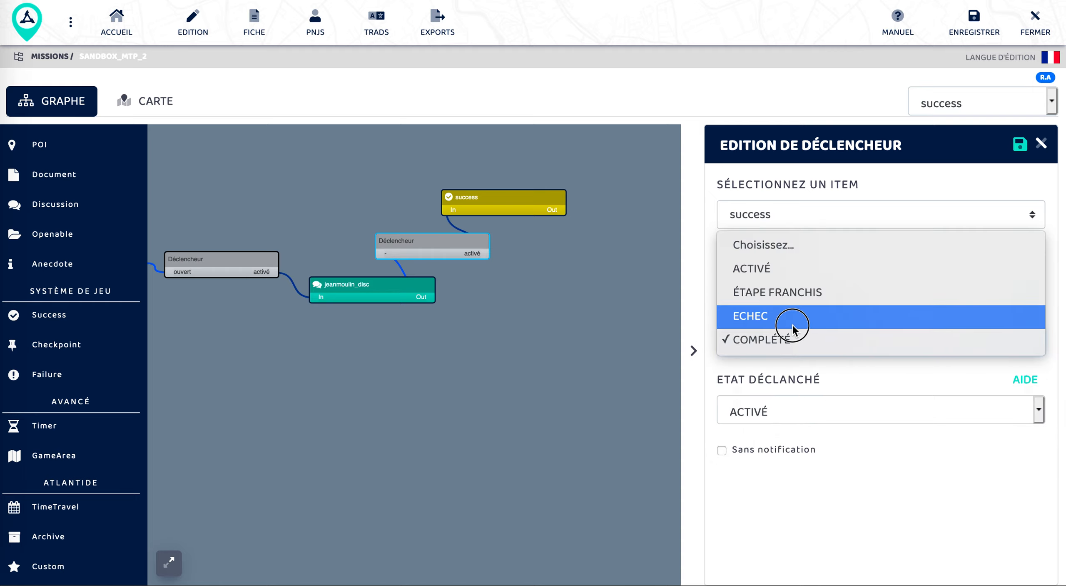
left_click(796, 339)
left_click(790, 363)
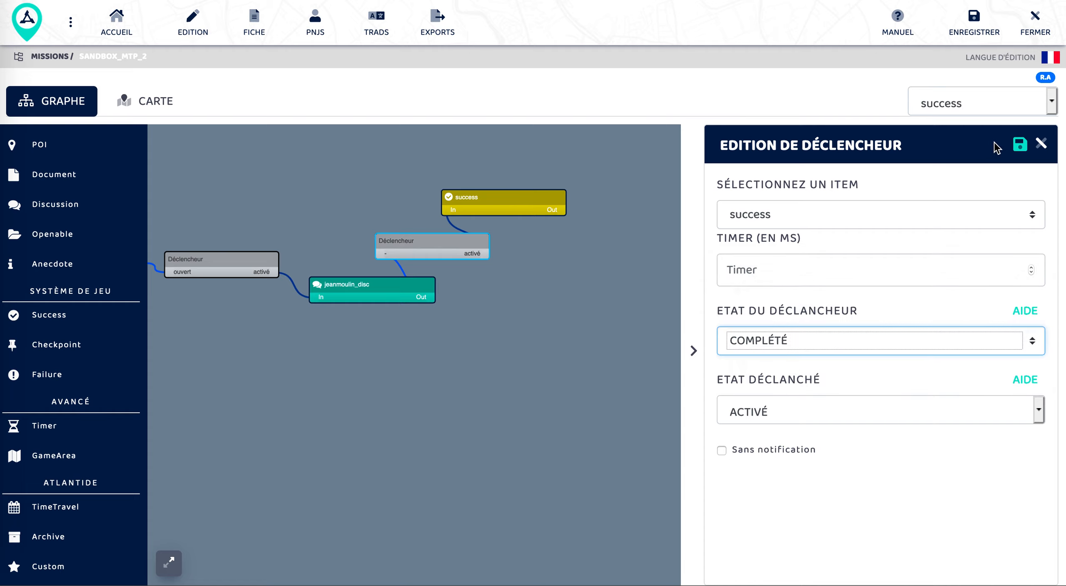
left_click(1020, 144)
Review the chain formed by the jeanmoulin_disc discussion, its trigger and the success block.
left_click_drag(532, 393, 432, 393)
left_click(295, 298)
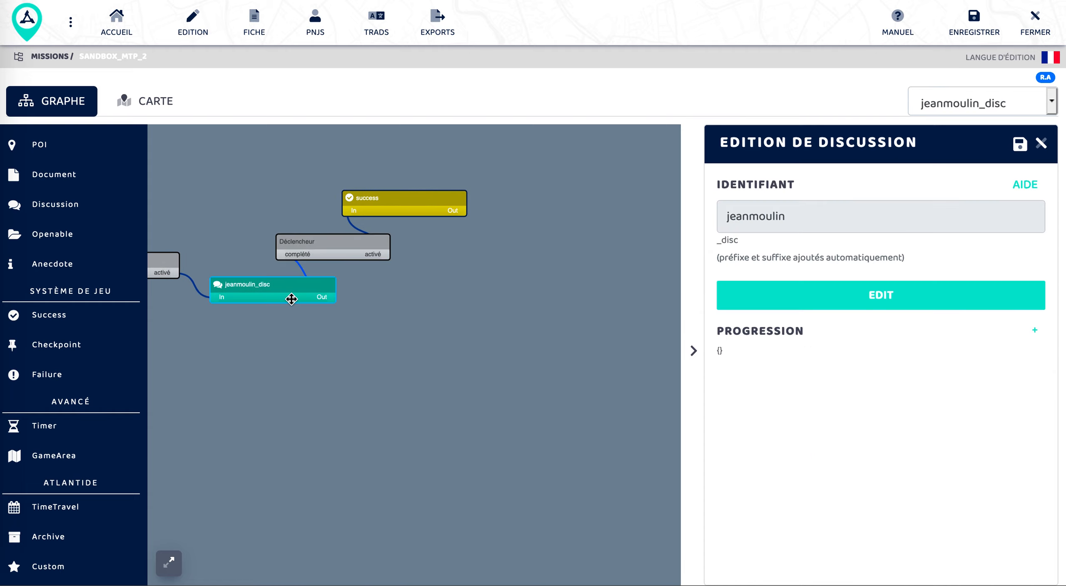
left_click(369, 246)
left_click(391, 212)
left_click_drag(497, 367, 478, 357)
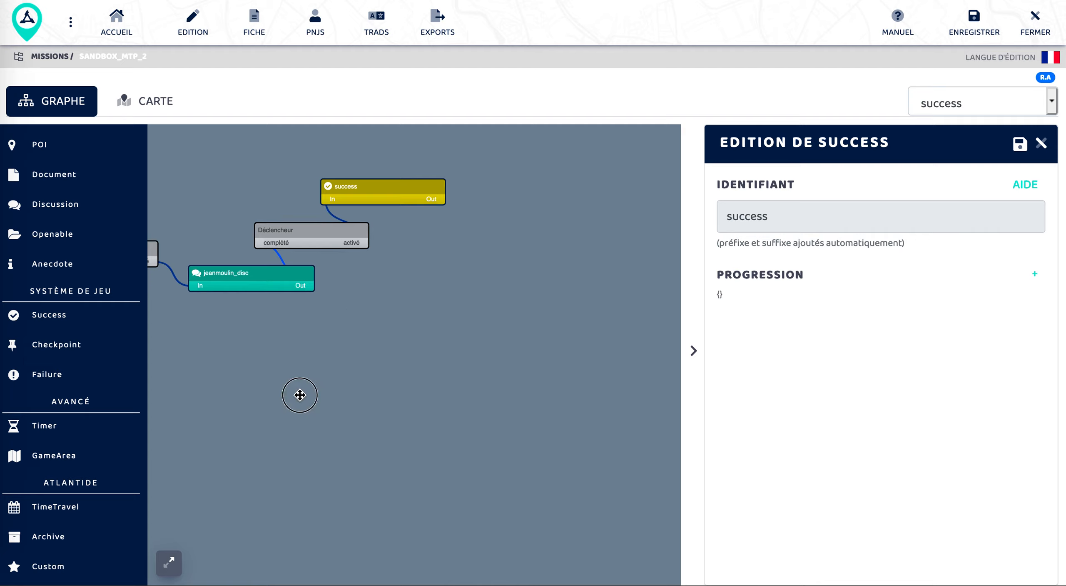
mouse_move(297, 393)
left_mouse_down()
mouse_move(273, 433)
mouse_move(290, 400)
left_mouse_up()
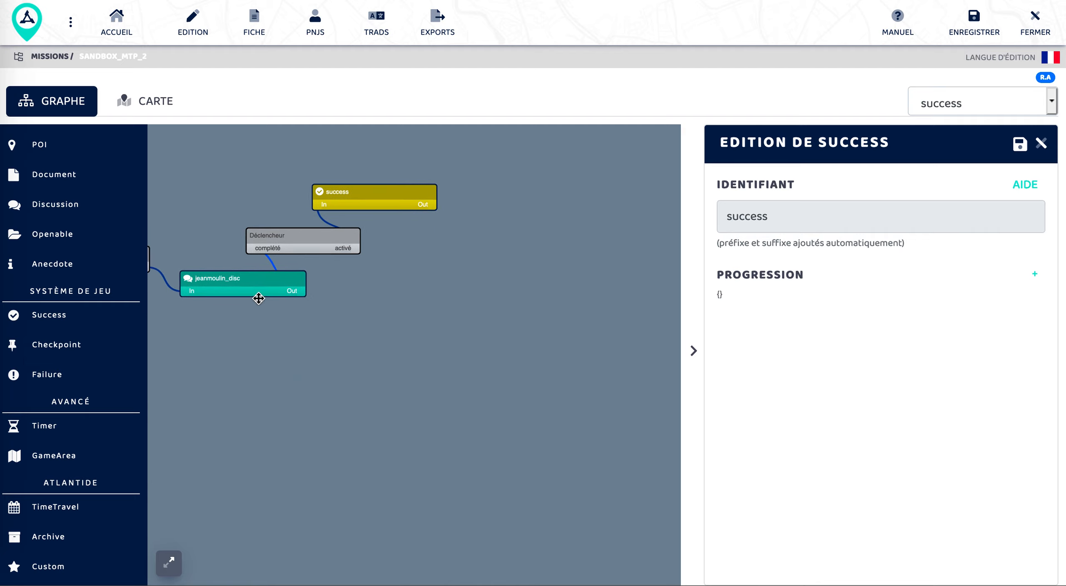
left_click(257, 294)
Add a discussion block below jeanmoulin_disc, with end_lucas as its identifier, and save it.
left_click_drag(70, 202, 348, 334)
left_click(871, 214)
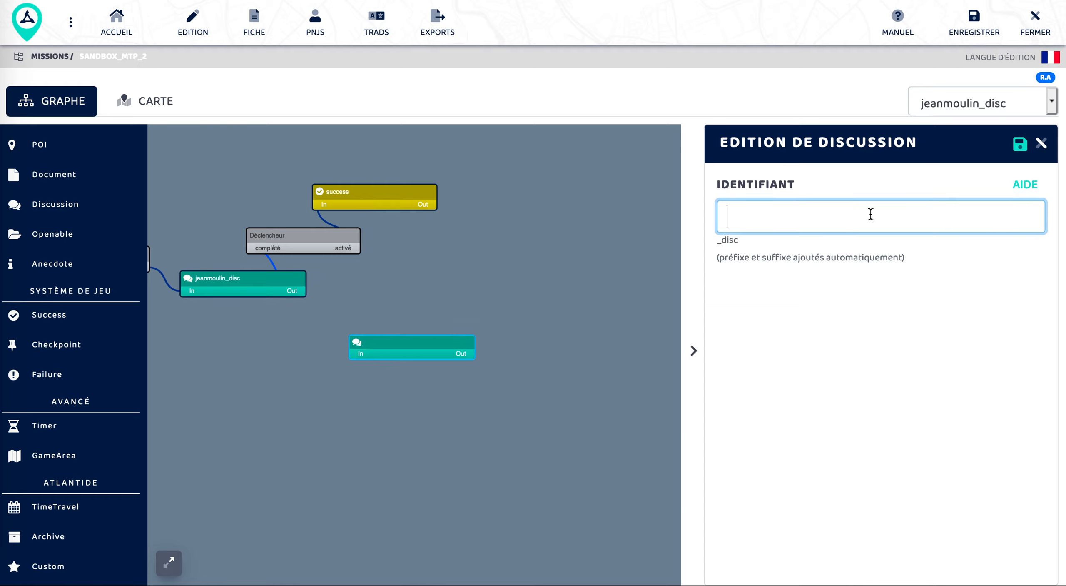
type("end_lucas")
left_click(1024, 152)
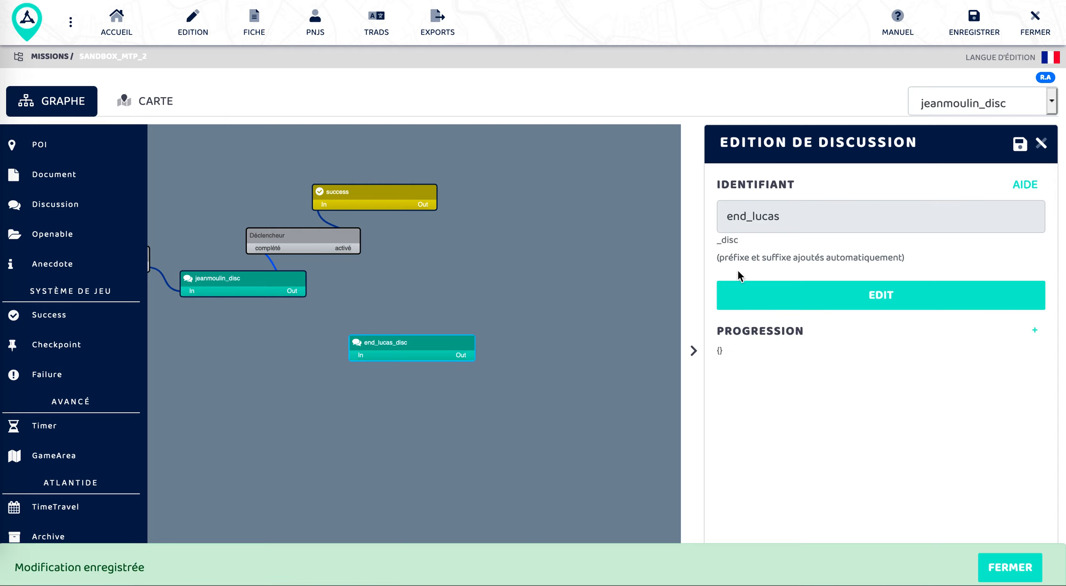
left_click(1006, 567)
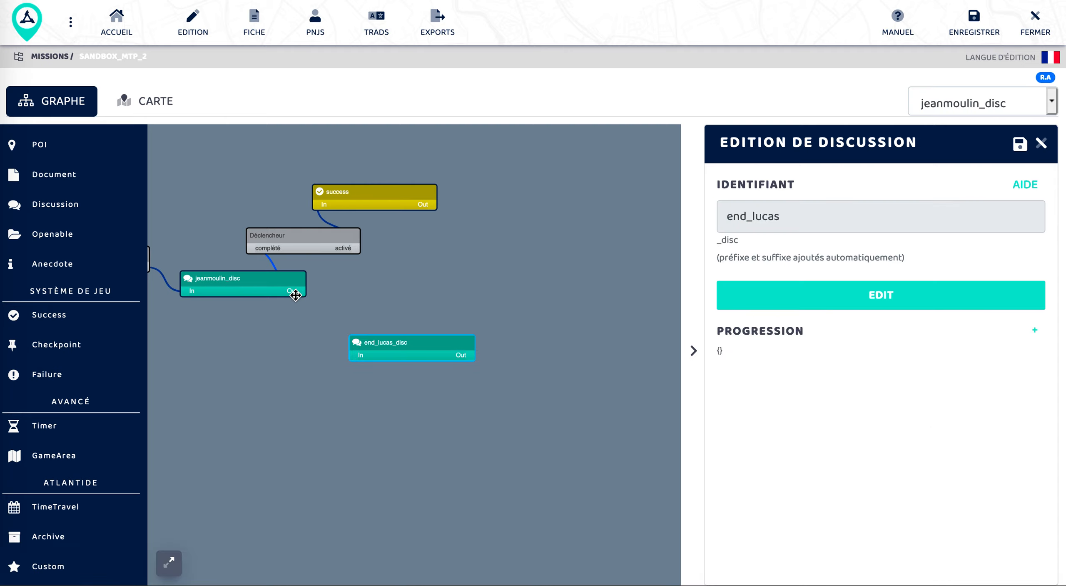
Link jeanmoulin_disc's output to end_lucas_disc and save the link's trigger with source state COMPLÉTÉ and a 1000 ms timer.
left_click_drag(300, 293, 360, 355)
left_click_drag(340, 306, 373, 308)
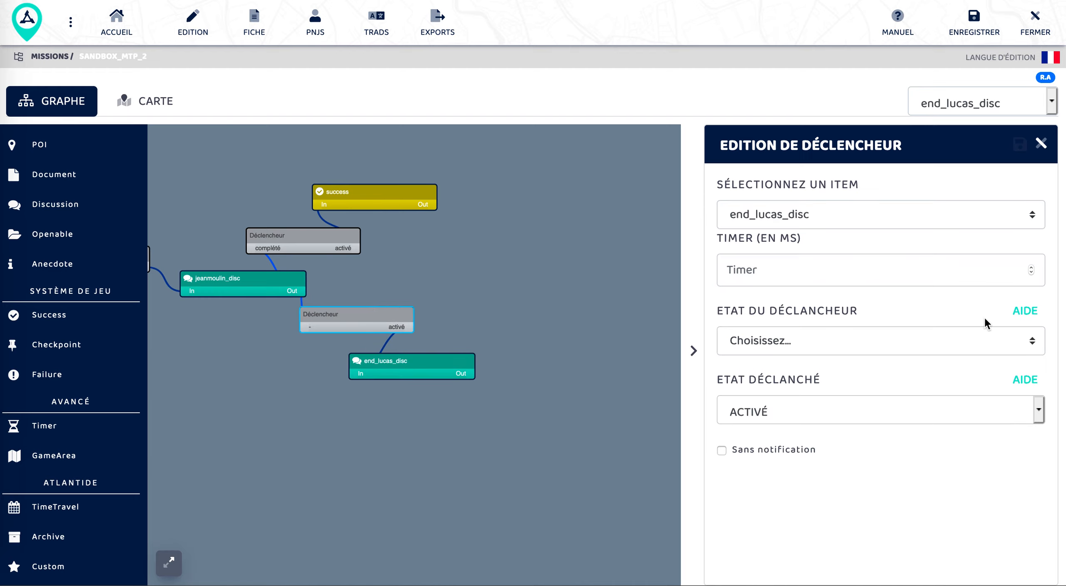
left_click(933, 335)
left_click(822, 435)
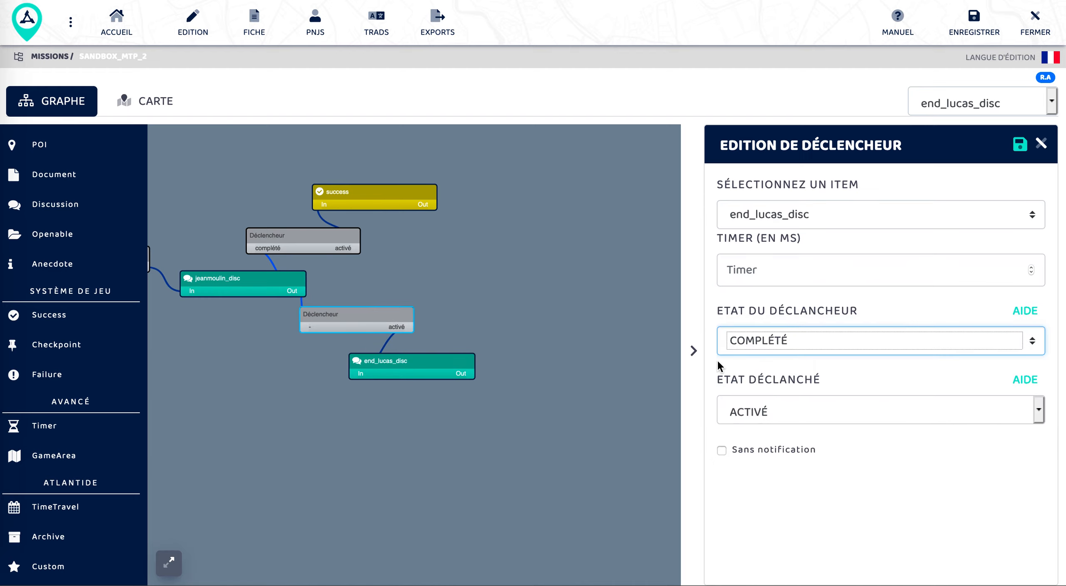
left_click(786, 276)
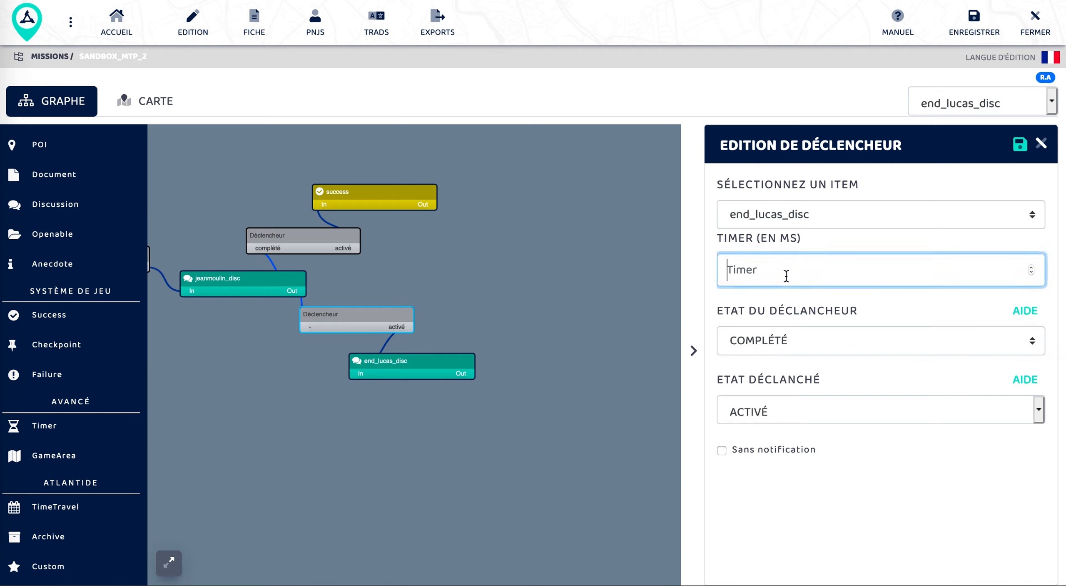
type("1000")
left_click(1020, 145)
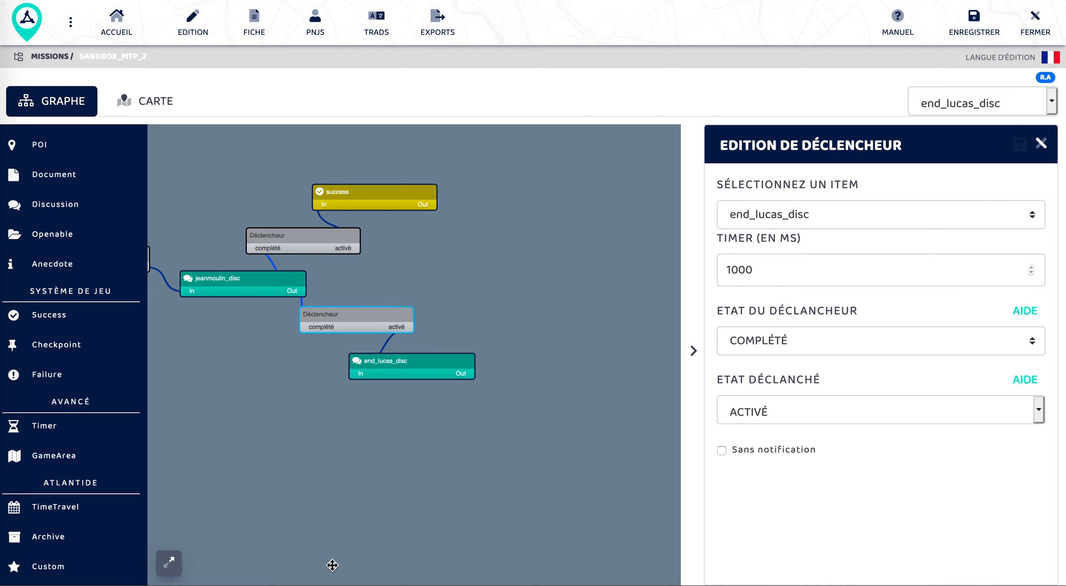
Open the end_lucas_disc discussion for editing and choose Lucas as its PNJ.
left_click(434, 361)
left_click(887, 309)
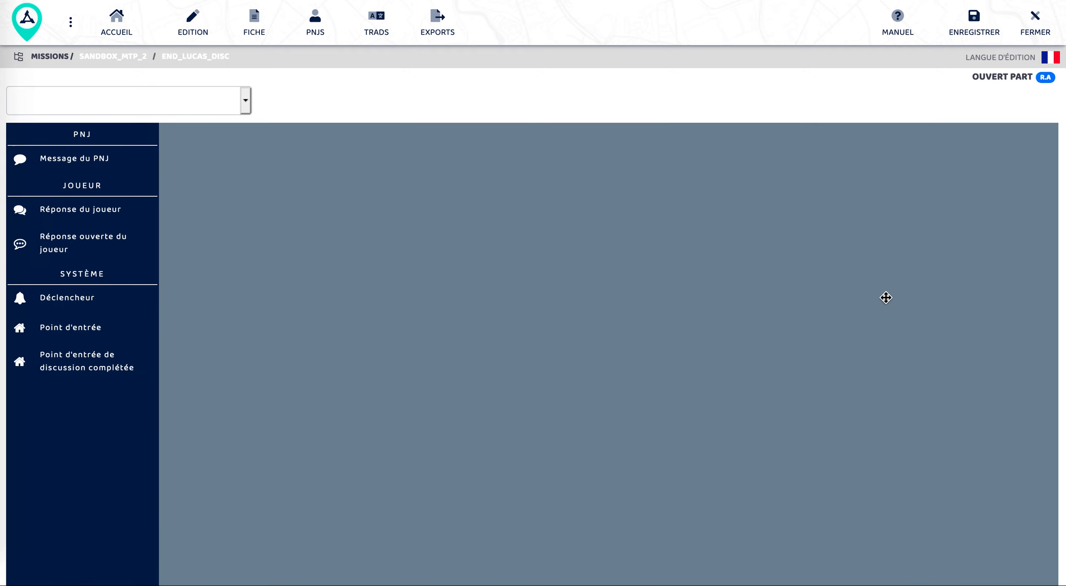
left_click(168, 108)
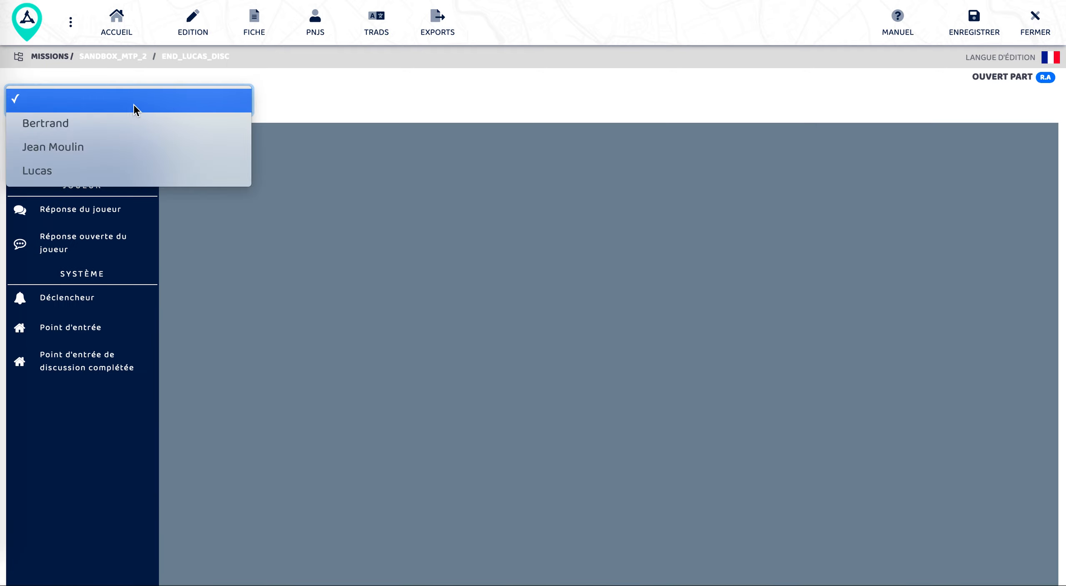
left_click(48, 170)
left_click(282, 105)
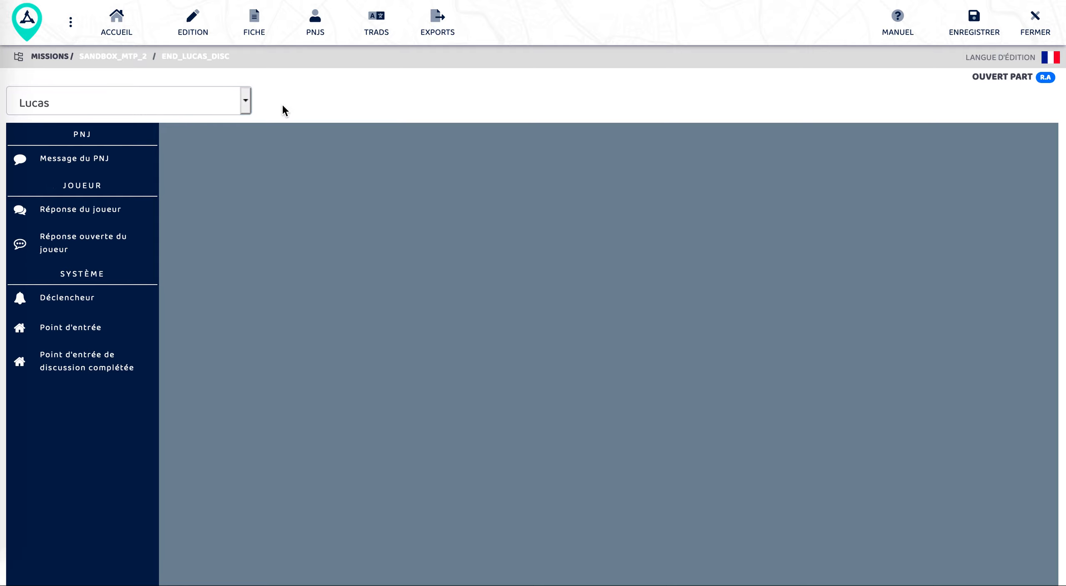
Add a default entry point and a PNJ message block to the empty discussion, and link the entry point to the message.
left_click_drag(66, 337, 298, 266)
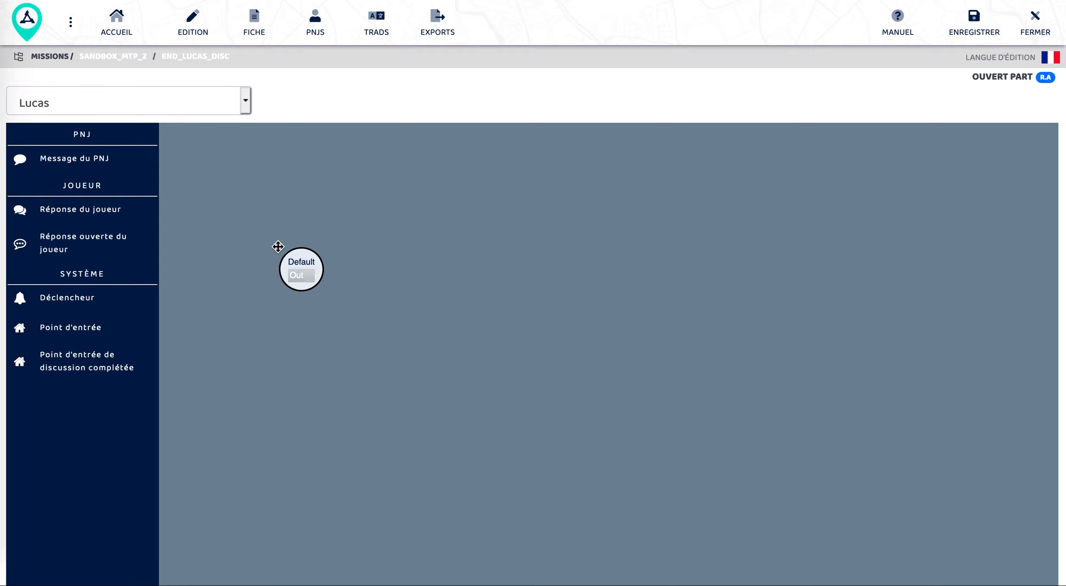
left_click_drag(90, 157, 422, 321)
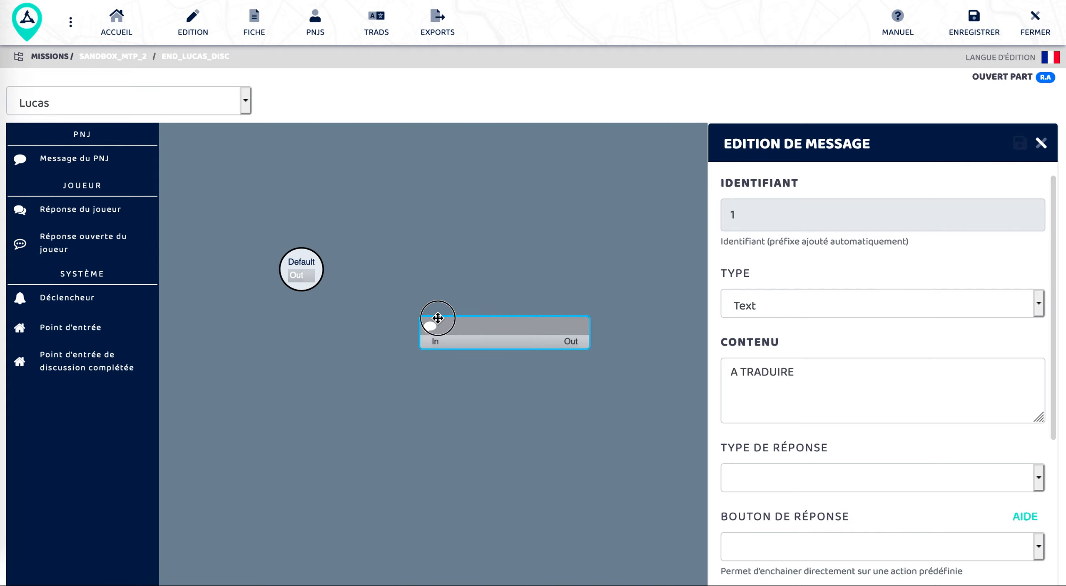
left_click_drag(305, 275, 408, 283)
Set the PNJ message's content to "Bravo !", save it and close its editor.
left_click(902, 370)
key("ctrl+a")
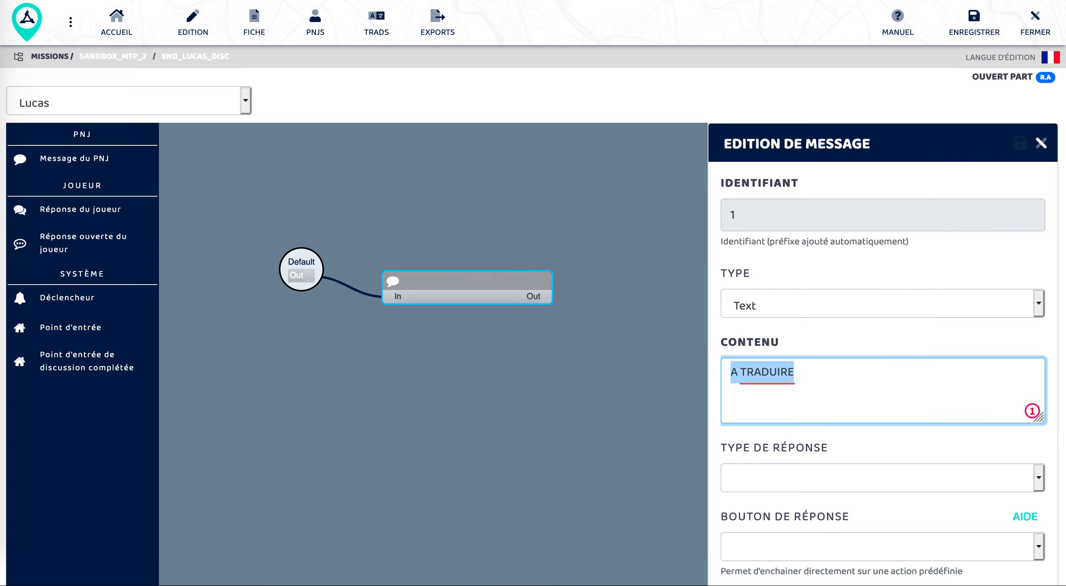
type("Bravo !")
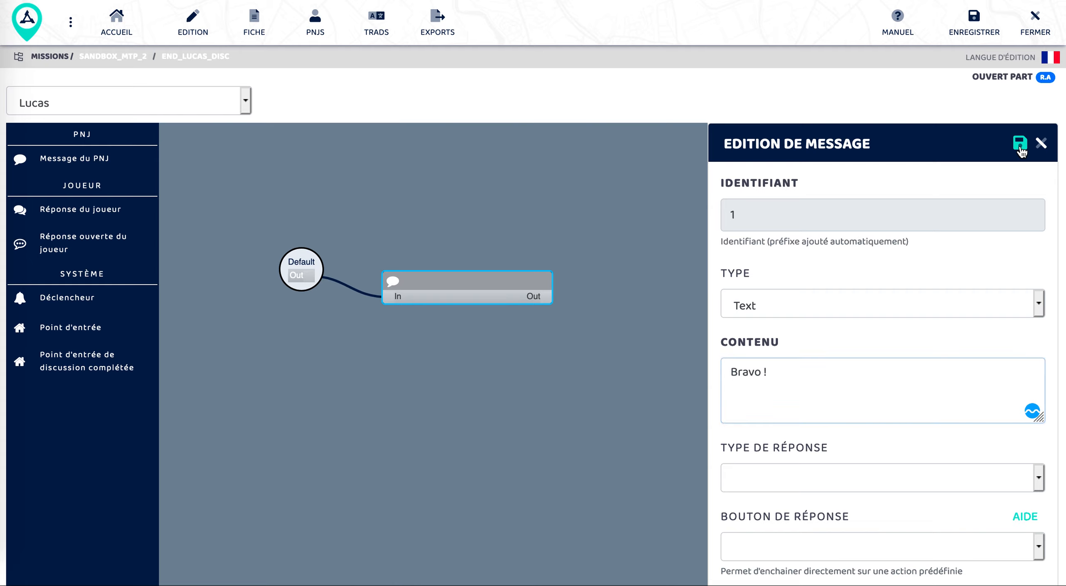
left_click(1019, 143)
left_click_drag(586, 421, 526, 369)
left_click(1005, 579)
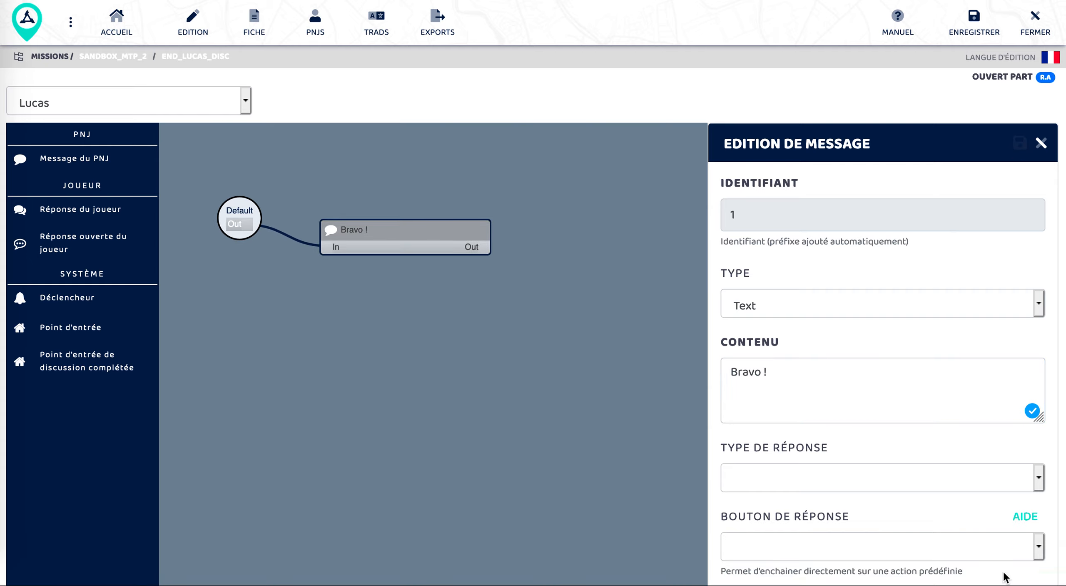
left_click_drag(369, 369, 344, 388)
scroll(344, 388, "down", 3)
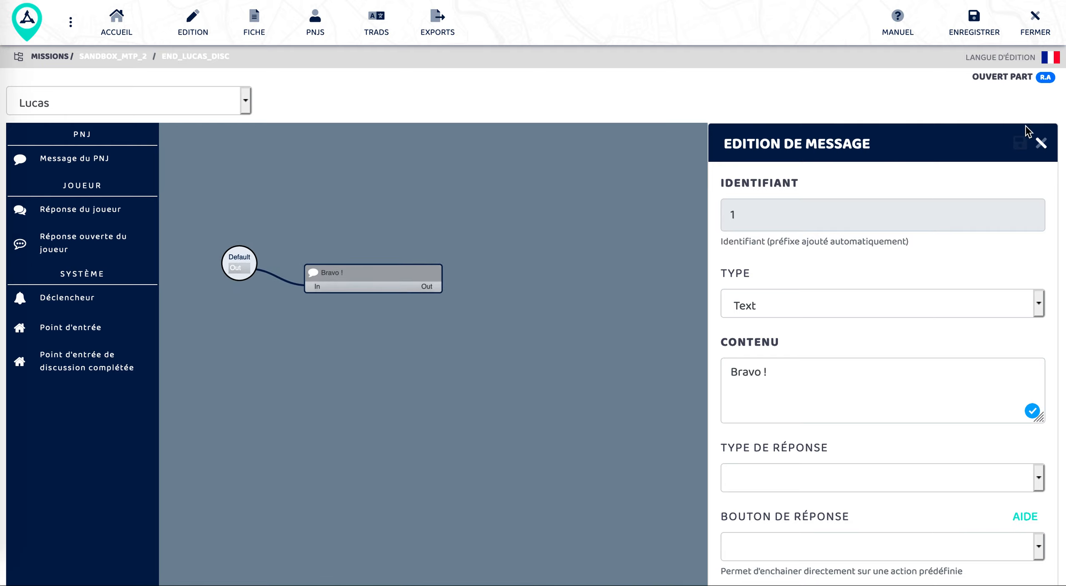
left_click(1041, 143)
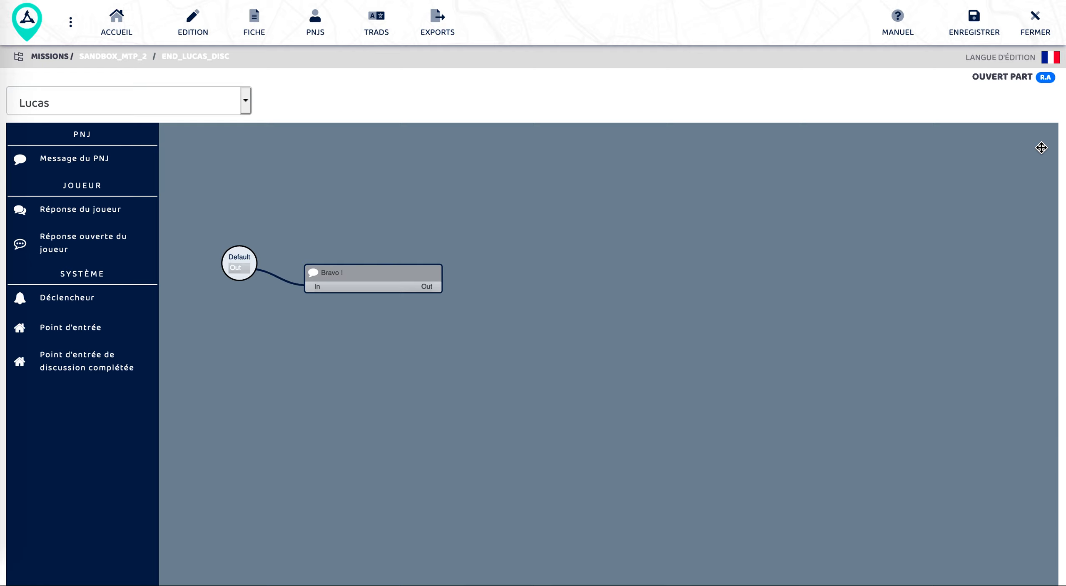
Chain a player answer (Answer) to the "Bravo !" message from its editing options.
scroll(324, 240, "up", 2)
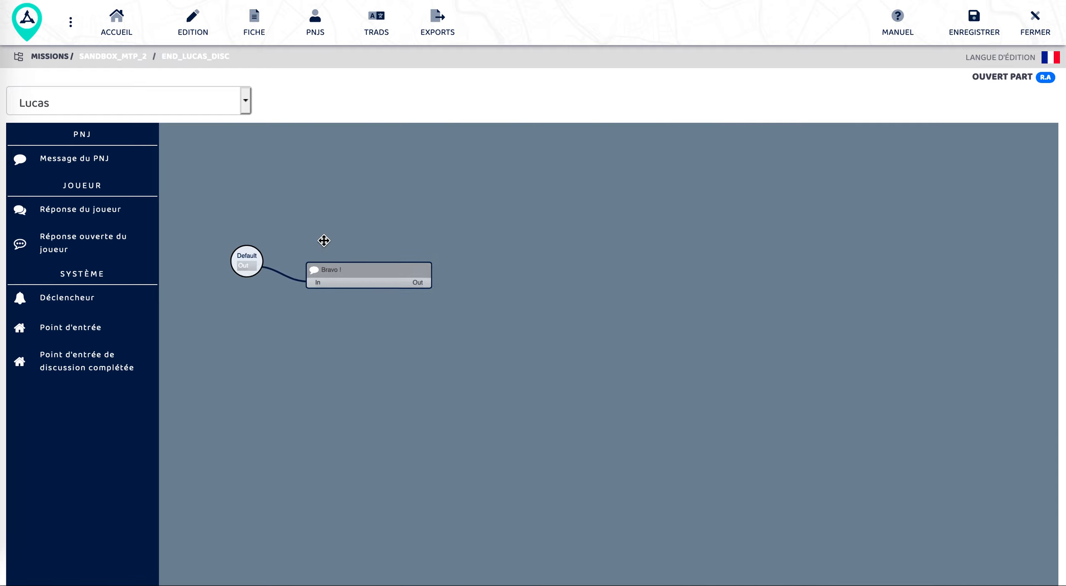
scroll(324, 240, "up", 3)
left_click_drag(388, 413, 395, 336)
scroll(395, 336, "down", 2)
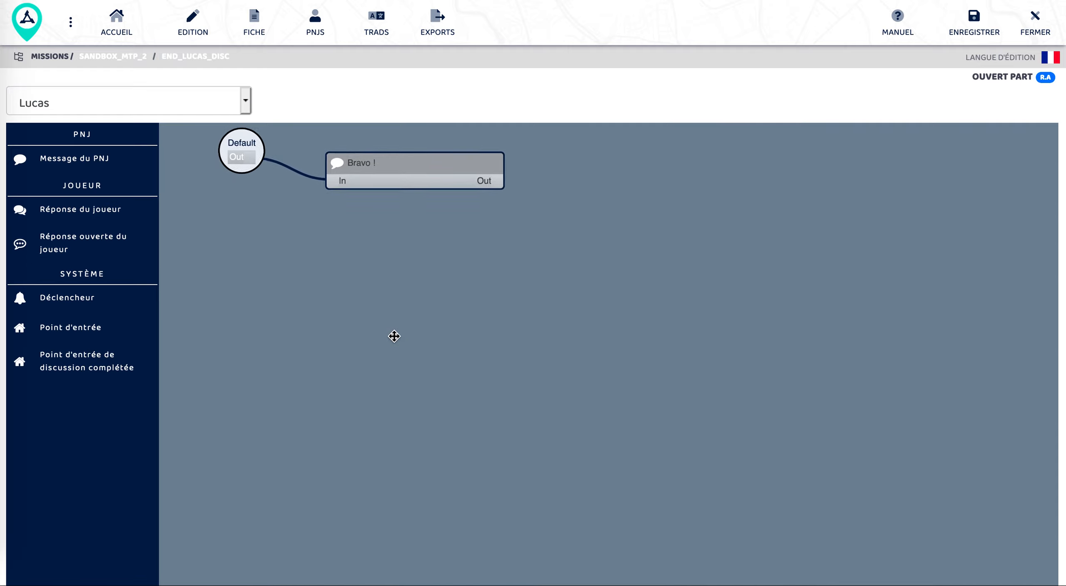
left_click(468, 177)
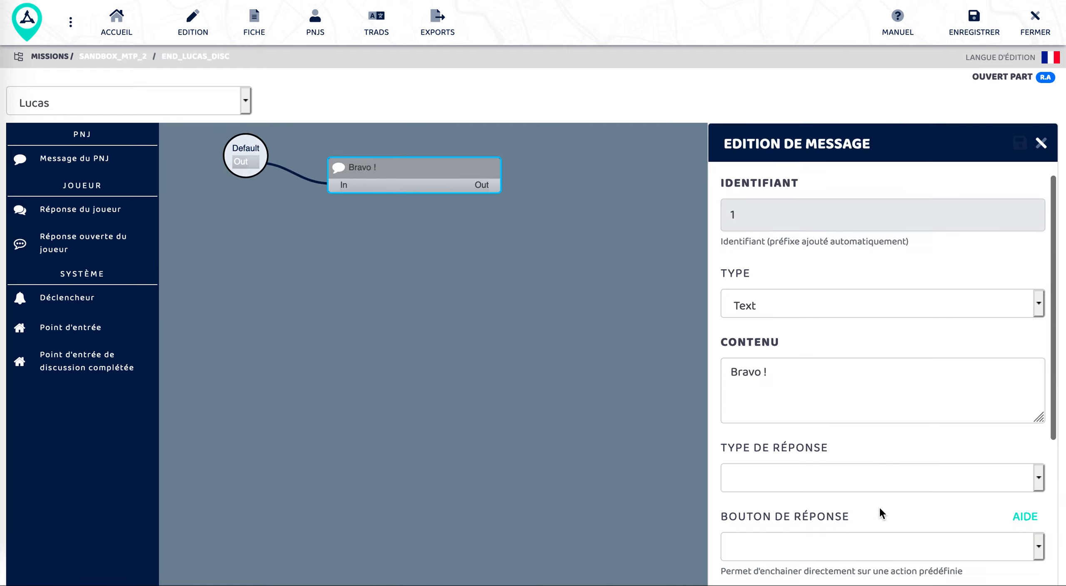
scroll(882, 513, "down", 5)
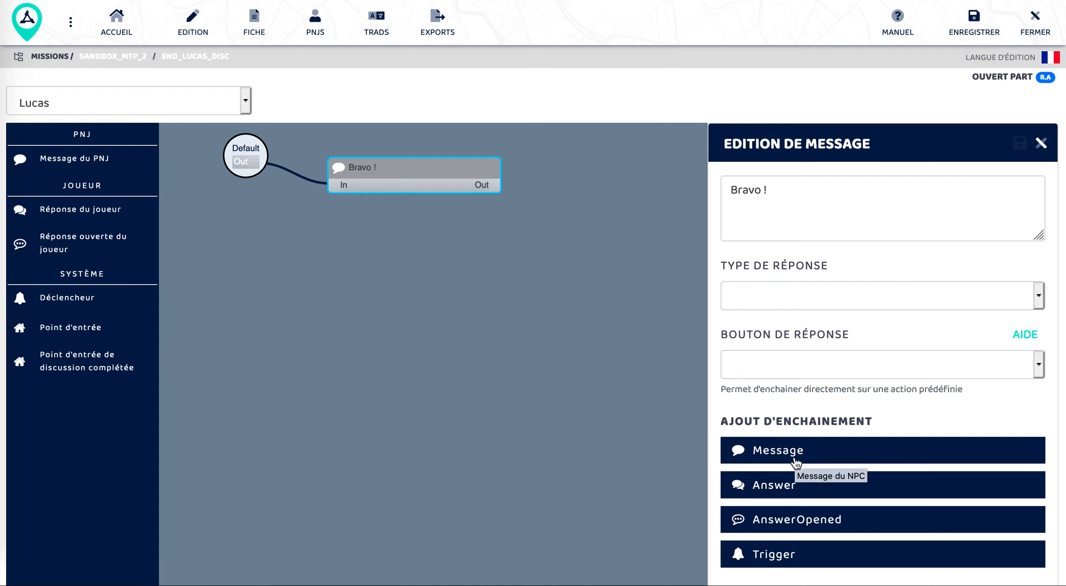
left_click(461, 295)
left_click(787, 485)
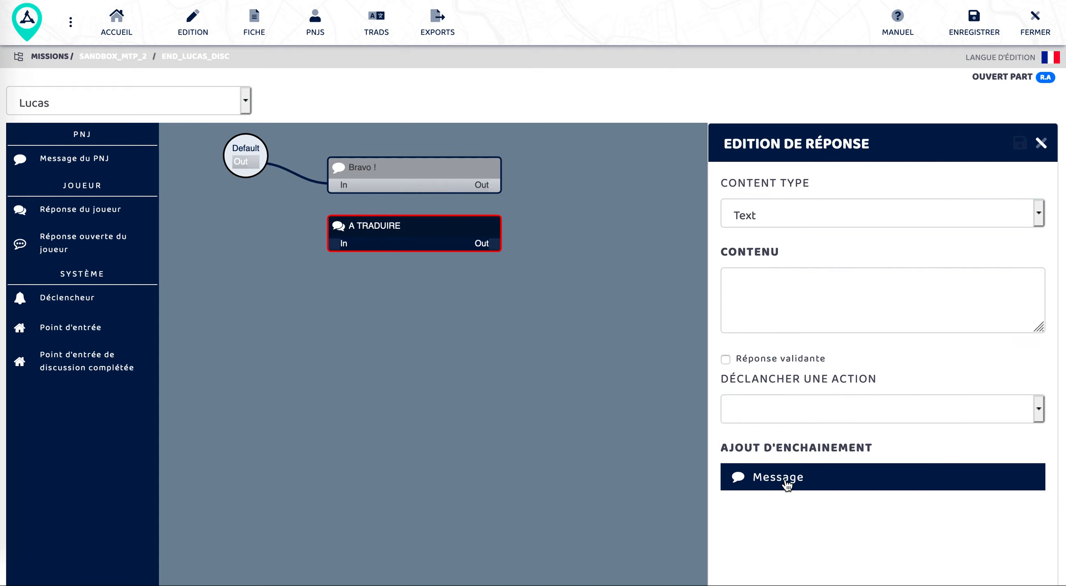
Set the new player answer's content to "TERMINER LA PARTIE" and save it.
left_click(435, 226)
left_click_drag(875, 282, 659, 282)
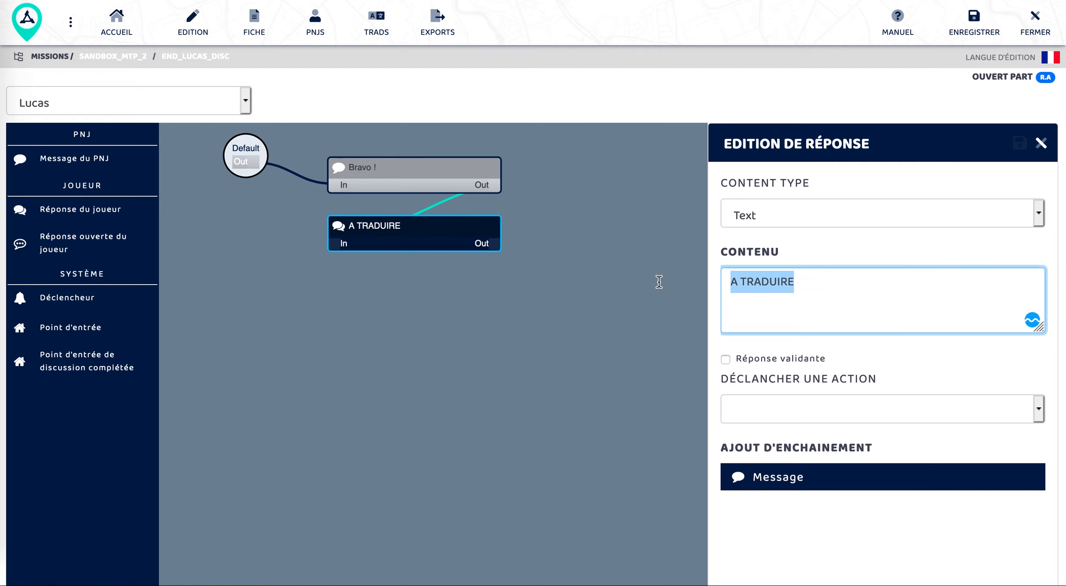
type("TERMINER")
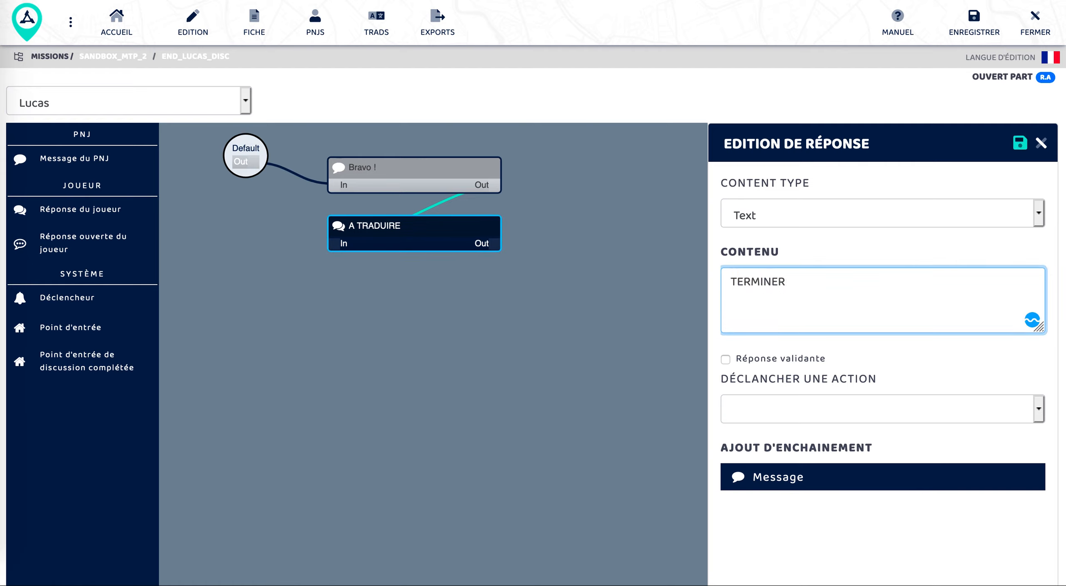
type(" LA PARTYIEIE")
left_click(1020, 142)
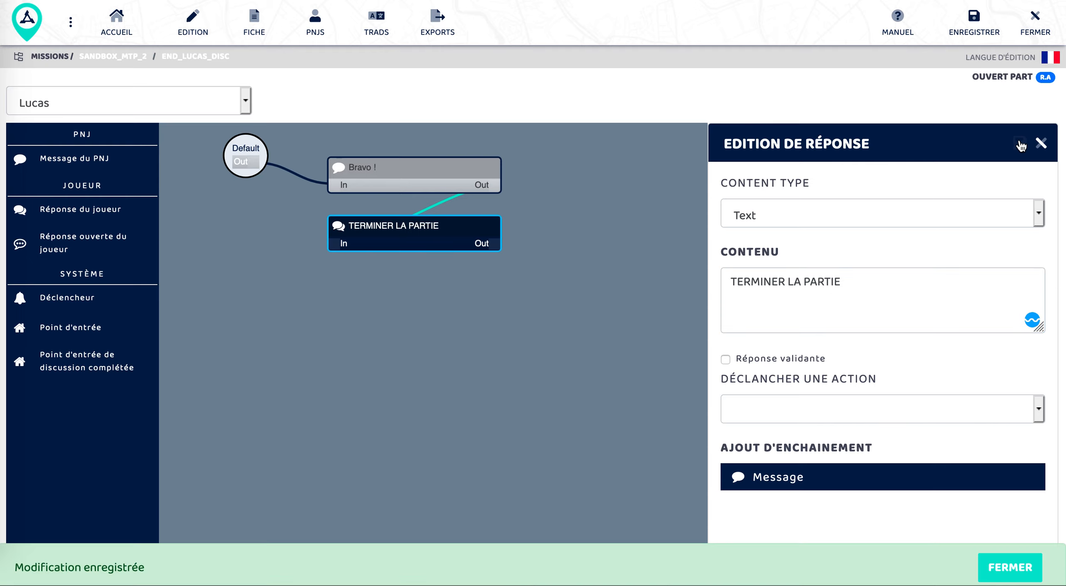
Set the "Bravo !" message's response type to Bouton and save the message.
left_click(495, 186)
scroll(866, 459, "down", 3)
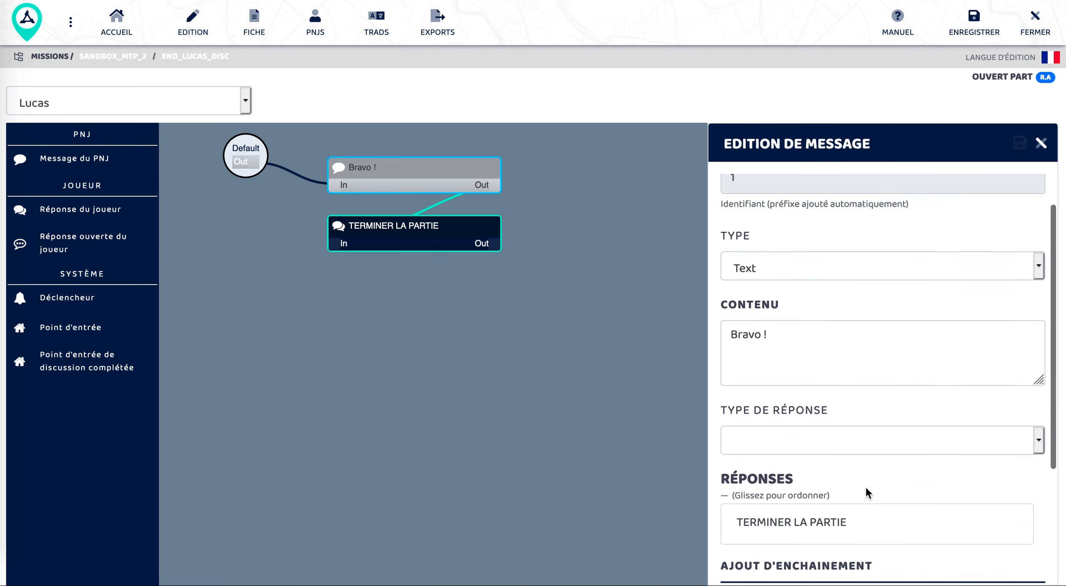
left_click(900, 383)
left_click(774, 418)
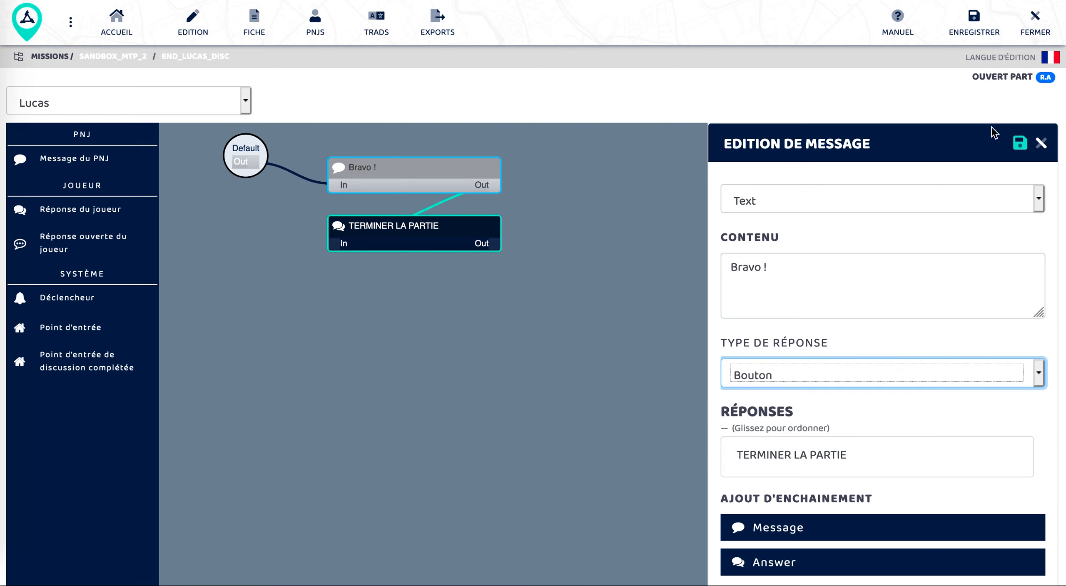
left_click(1020, 146)
Make the "TERMINER LA PARTIE" answer trigger the action Terminer la partie and save it.
left_click(467, 227)
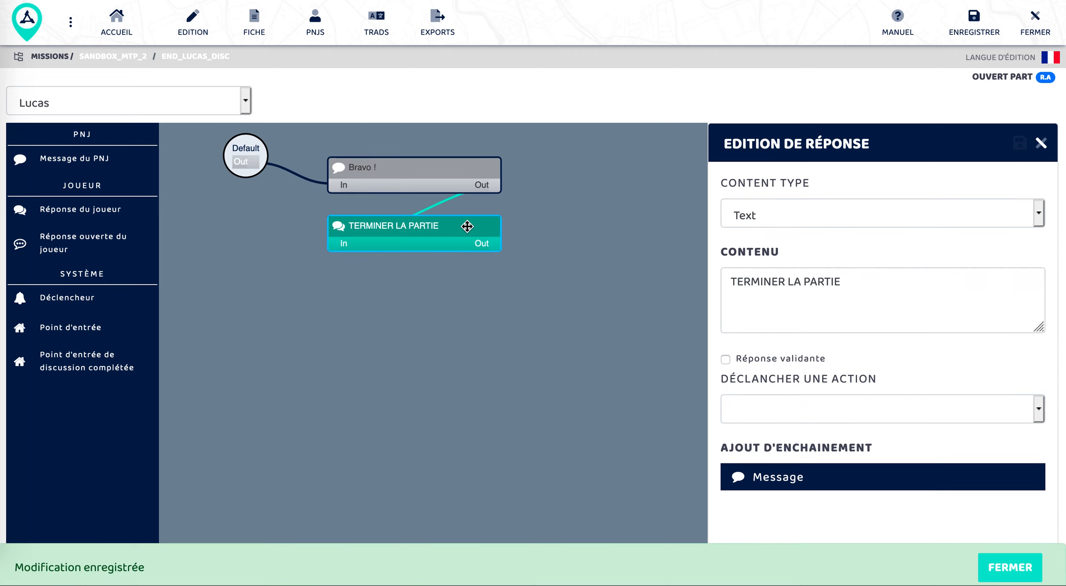
left_click(1014, 567)
left_click(821, 416)
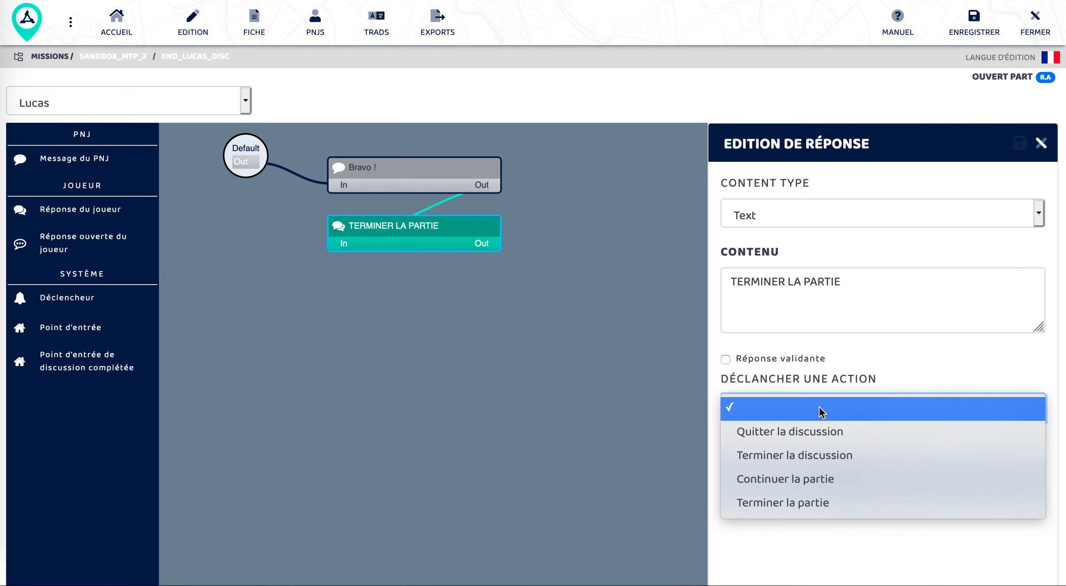
left_click(792, 503)
left_click(1020, 143)
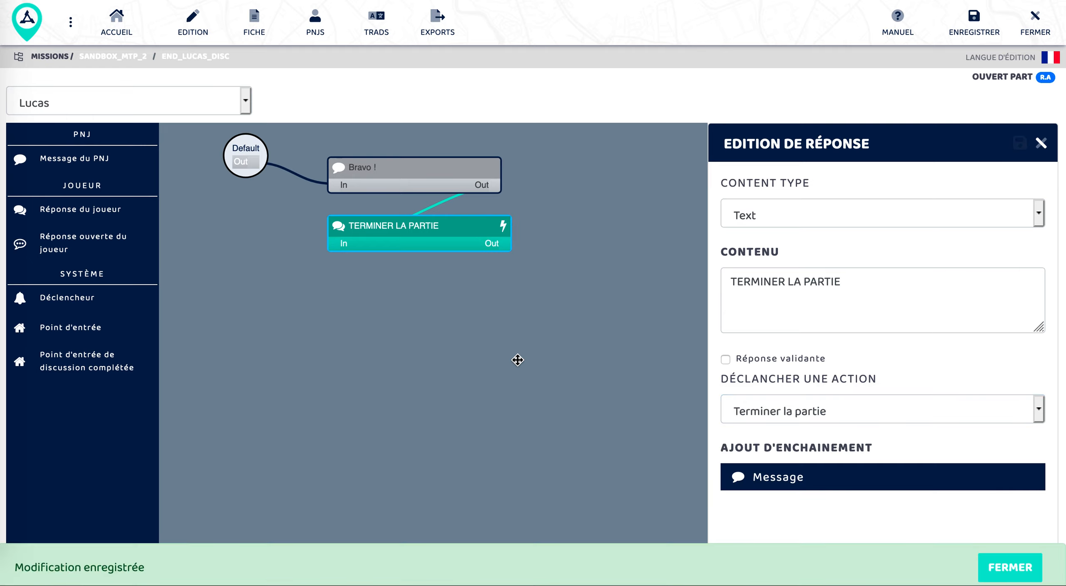
left_click(1026, 567)
left_click_drag(523, 317, 522, 374)
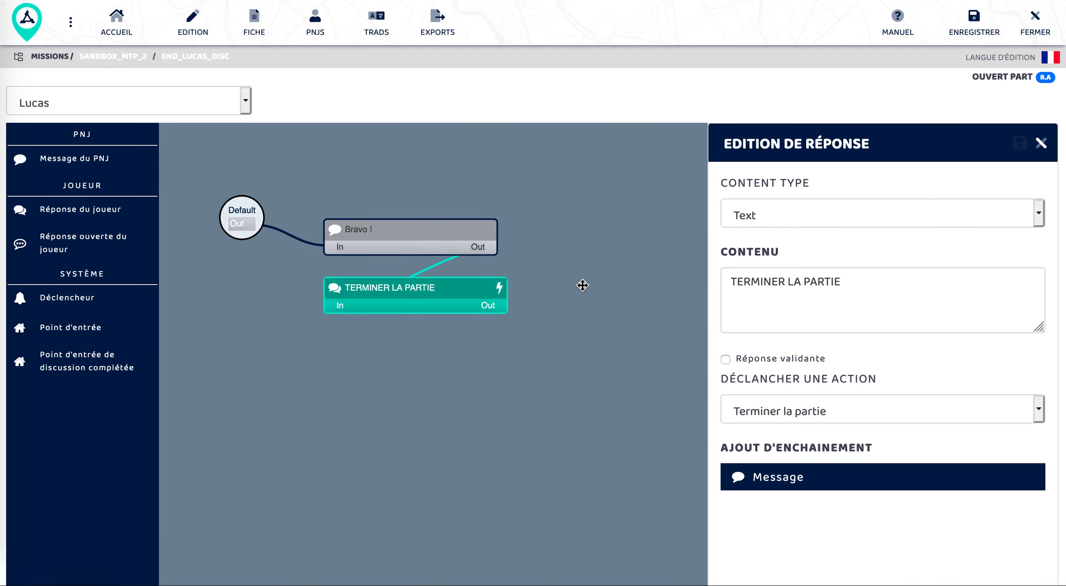